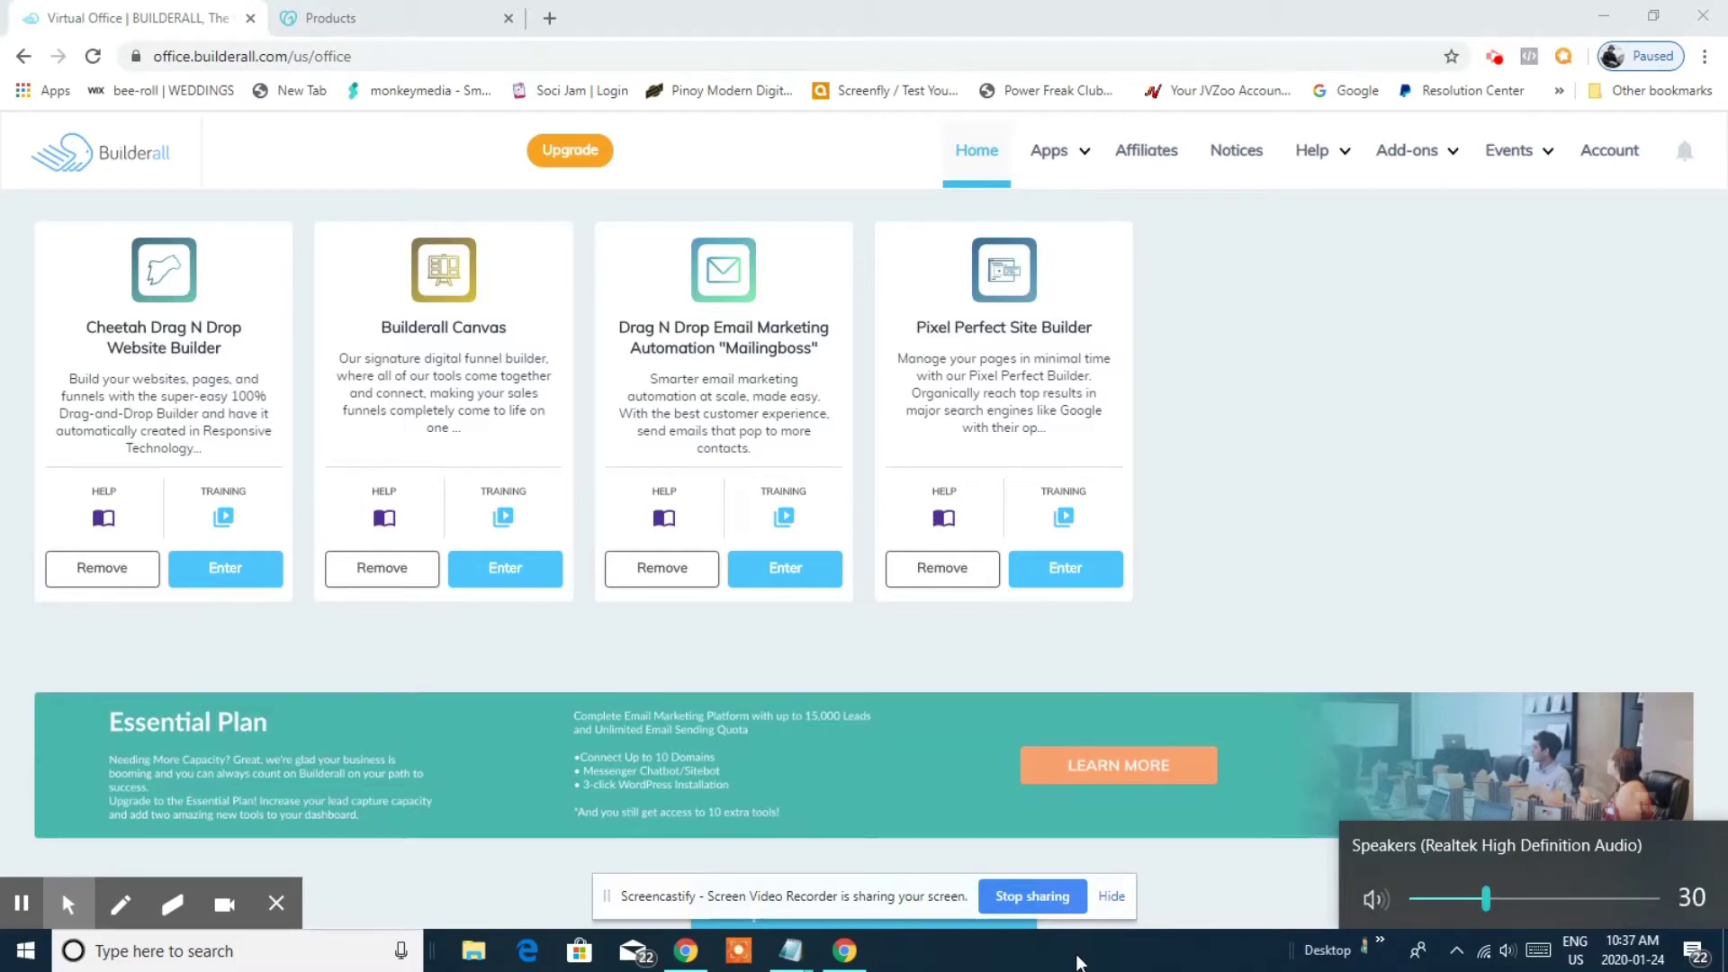
# Enter the Pixel Perfect Site Builder and view the My sites list.
pyautogui.click(1113, 896)
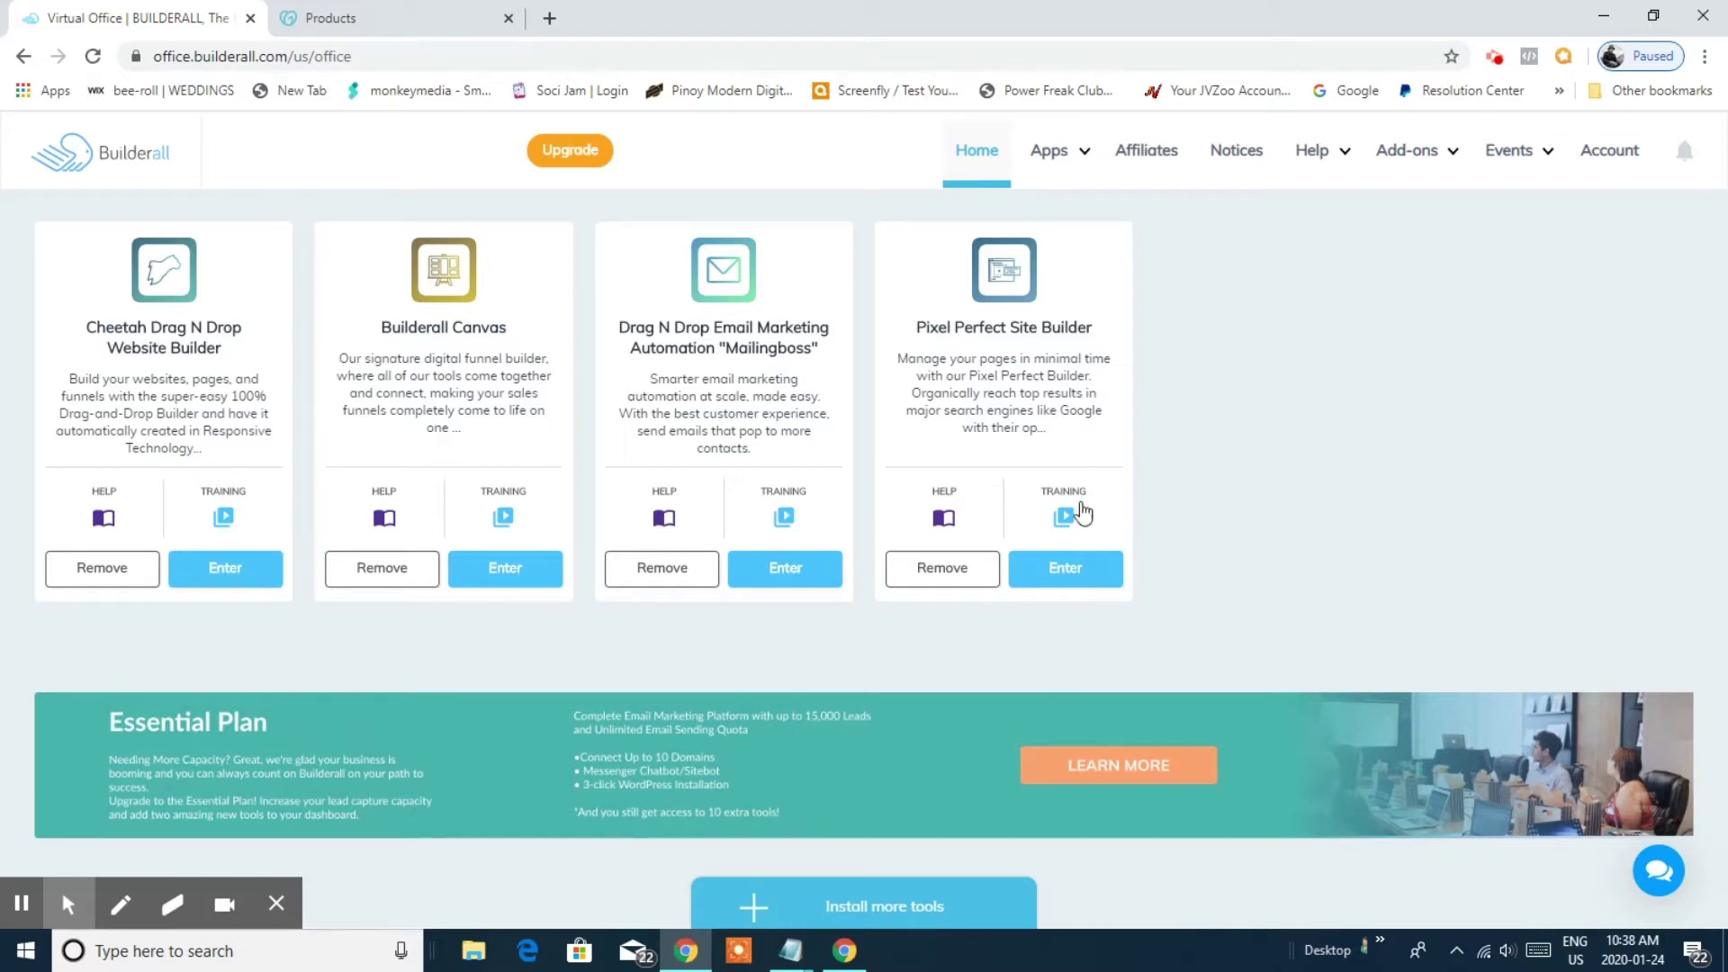
pyautogui.click(1066, 567)
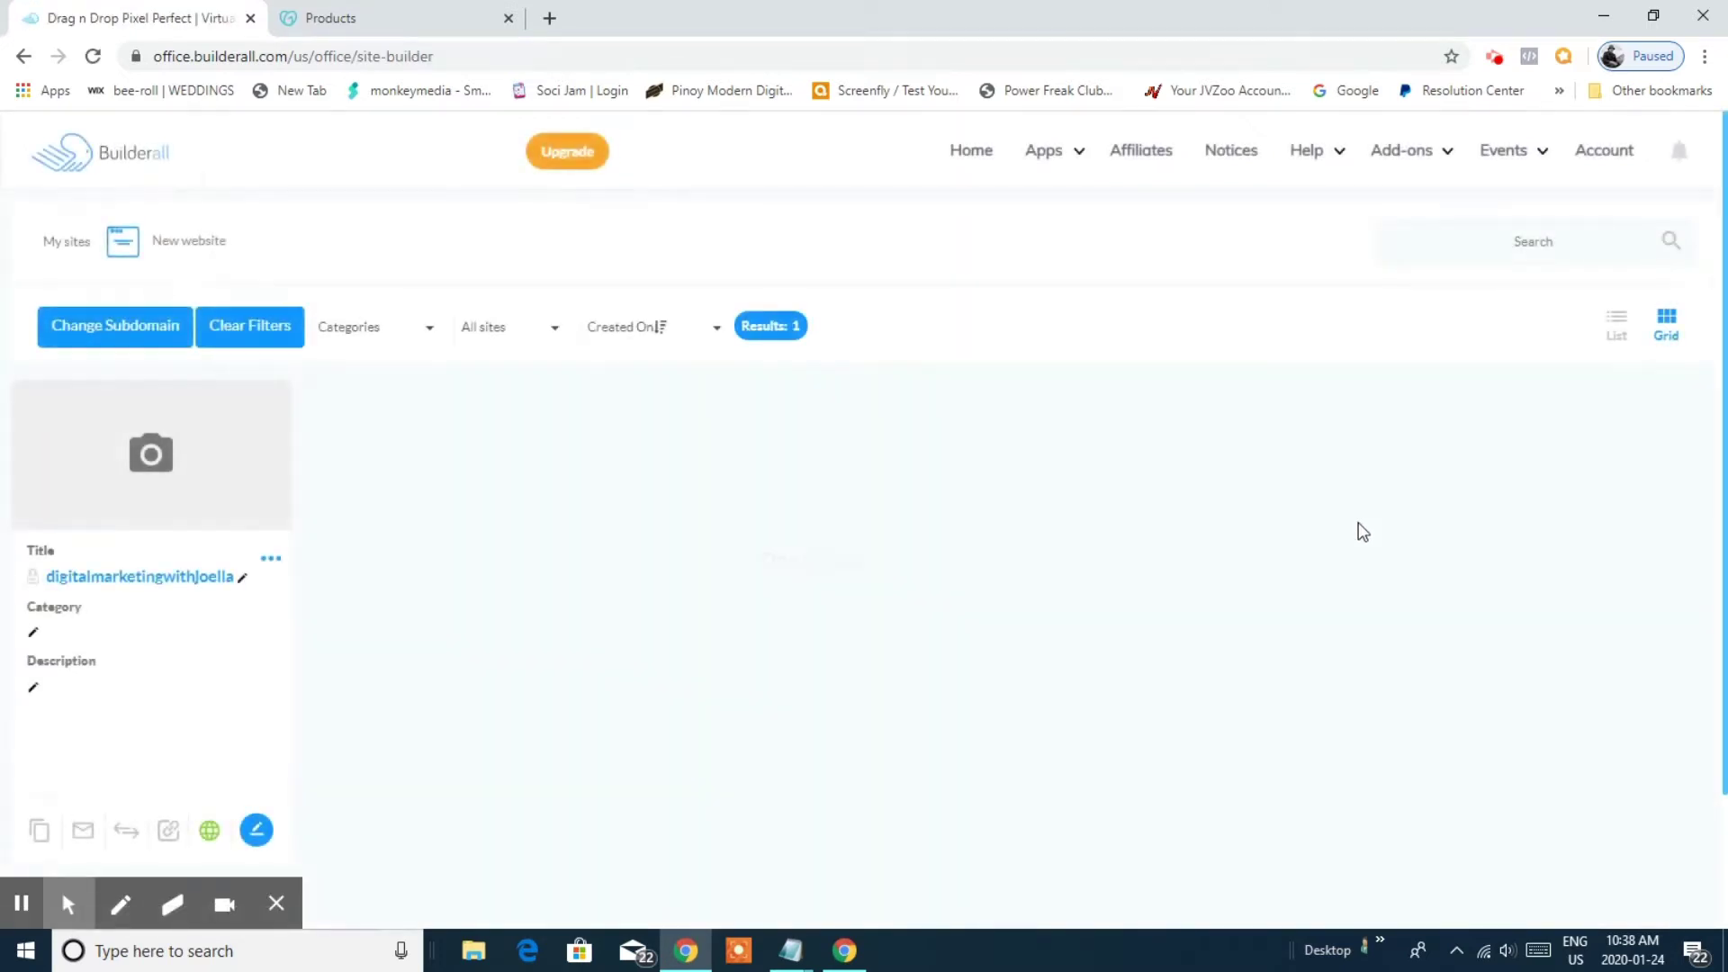
pyautogui.scroll(-1, 459, 510)
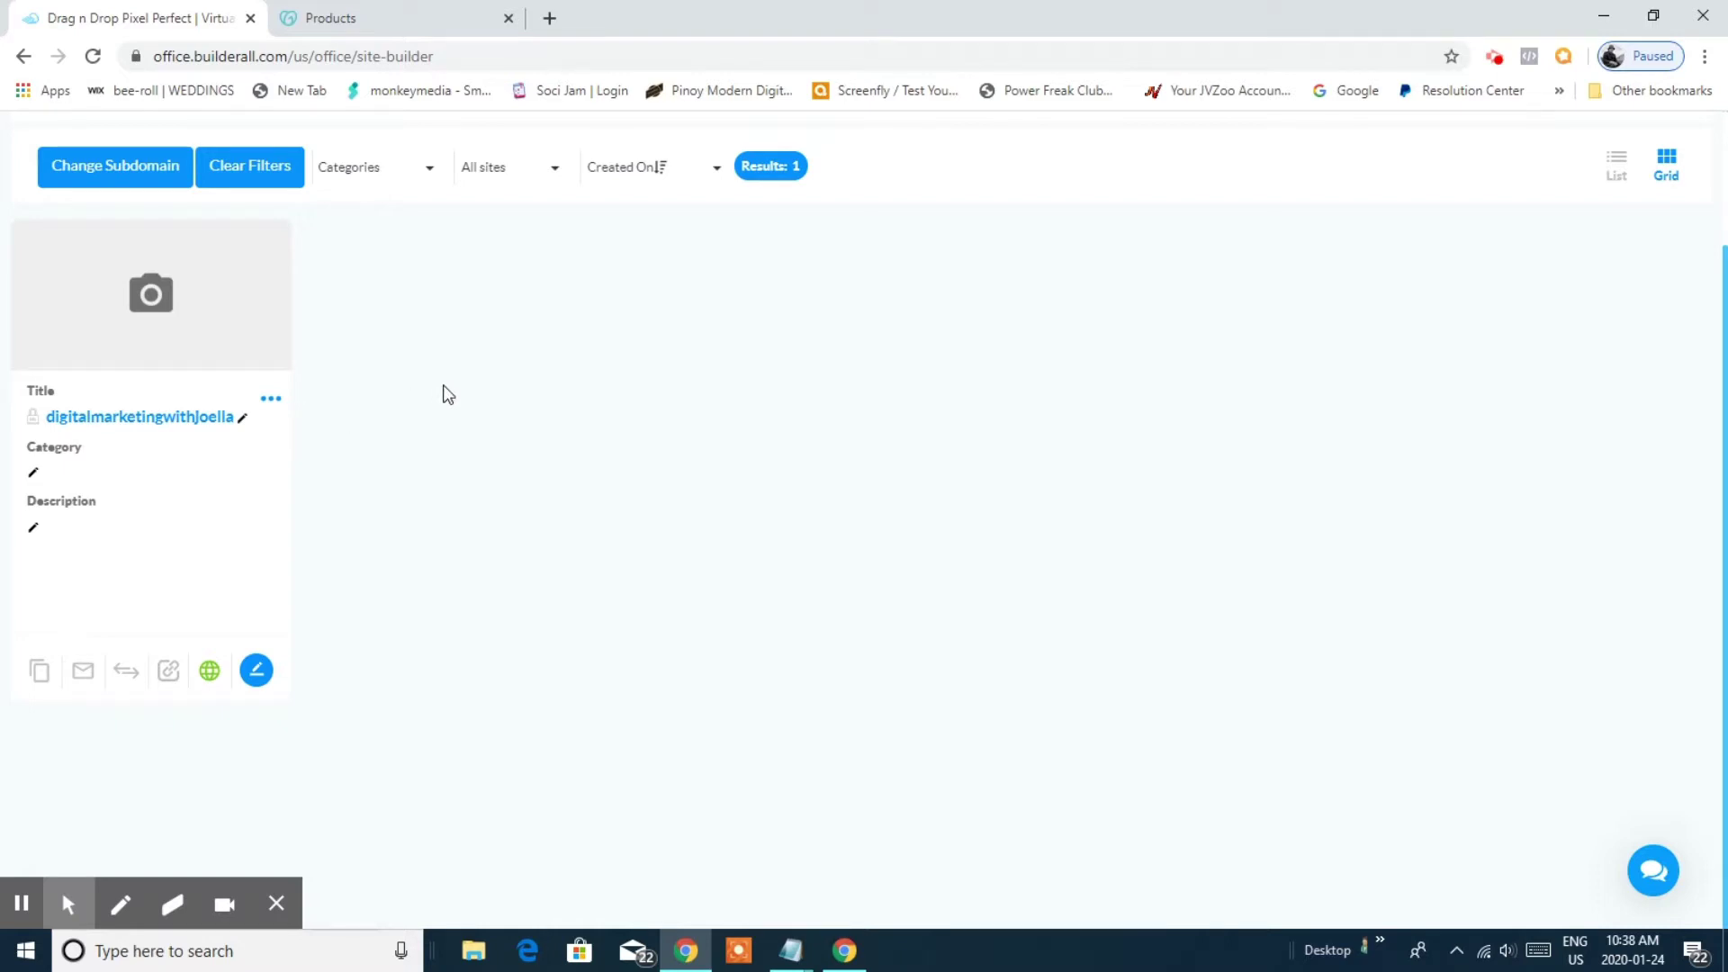
# Choose Connect domain from the existing site card's options menu.
pyautogui.click(272, 400)
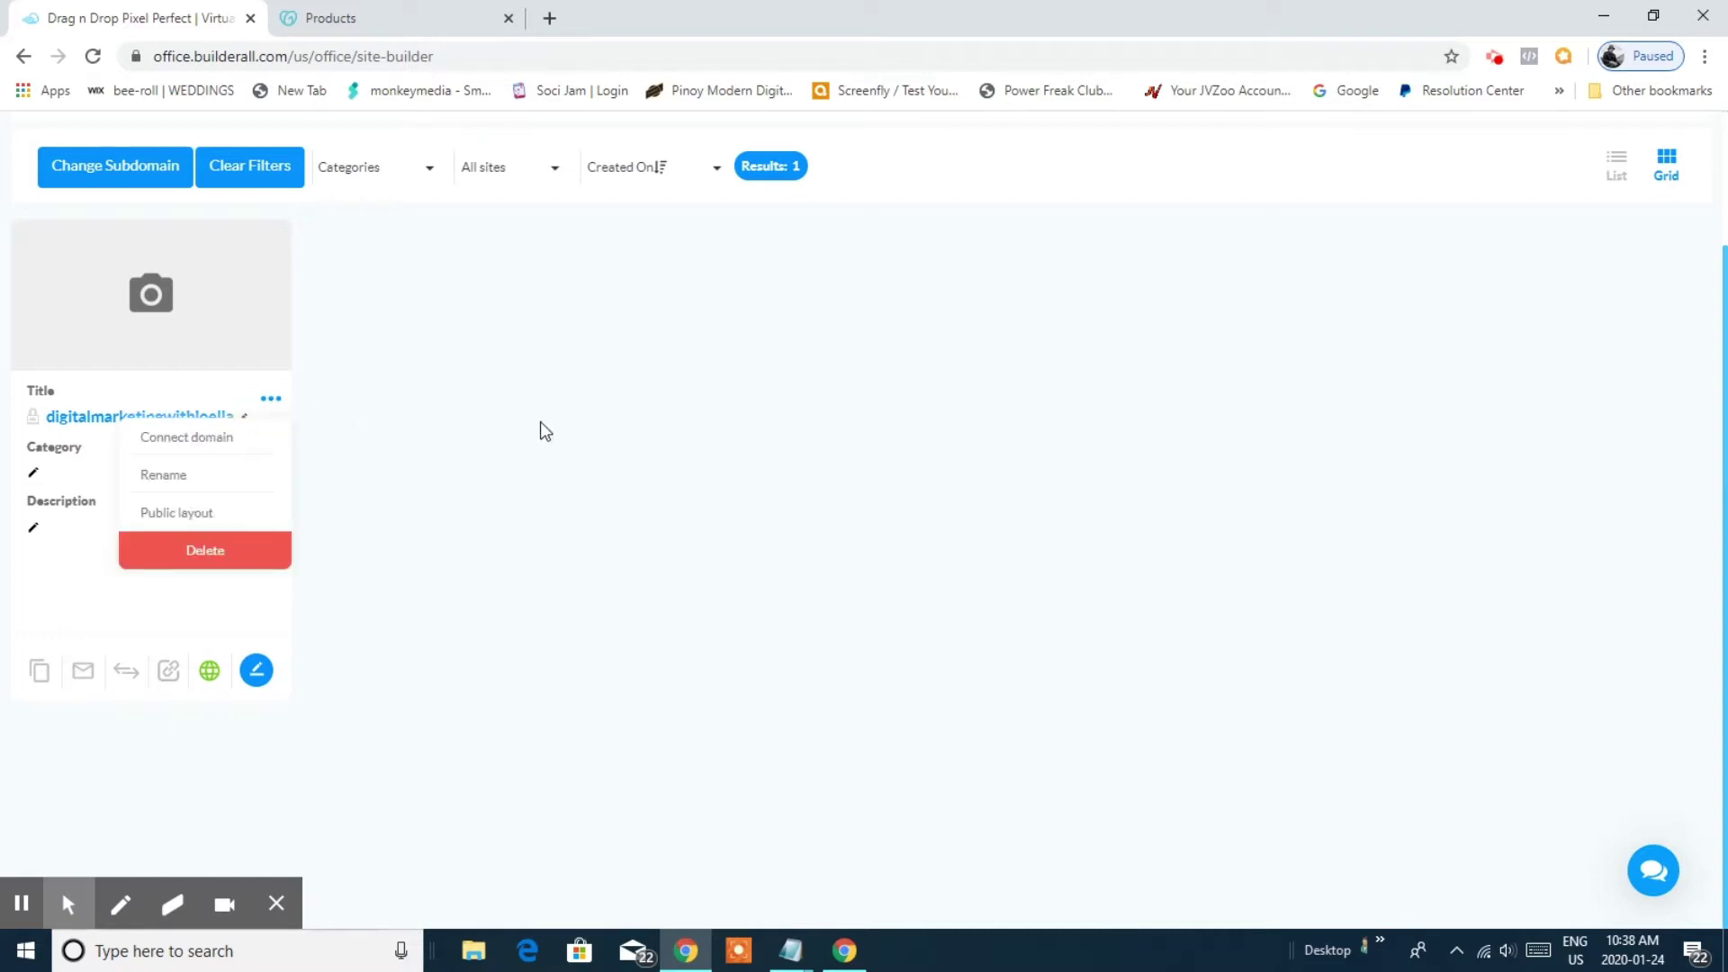
pyautogui.click(204, 445)
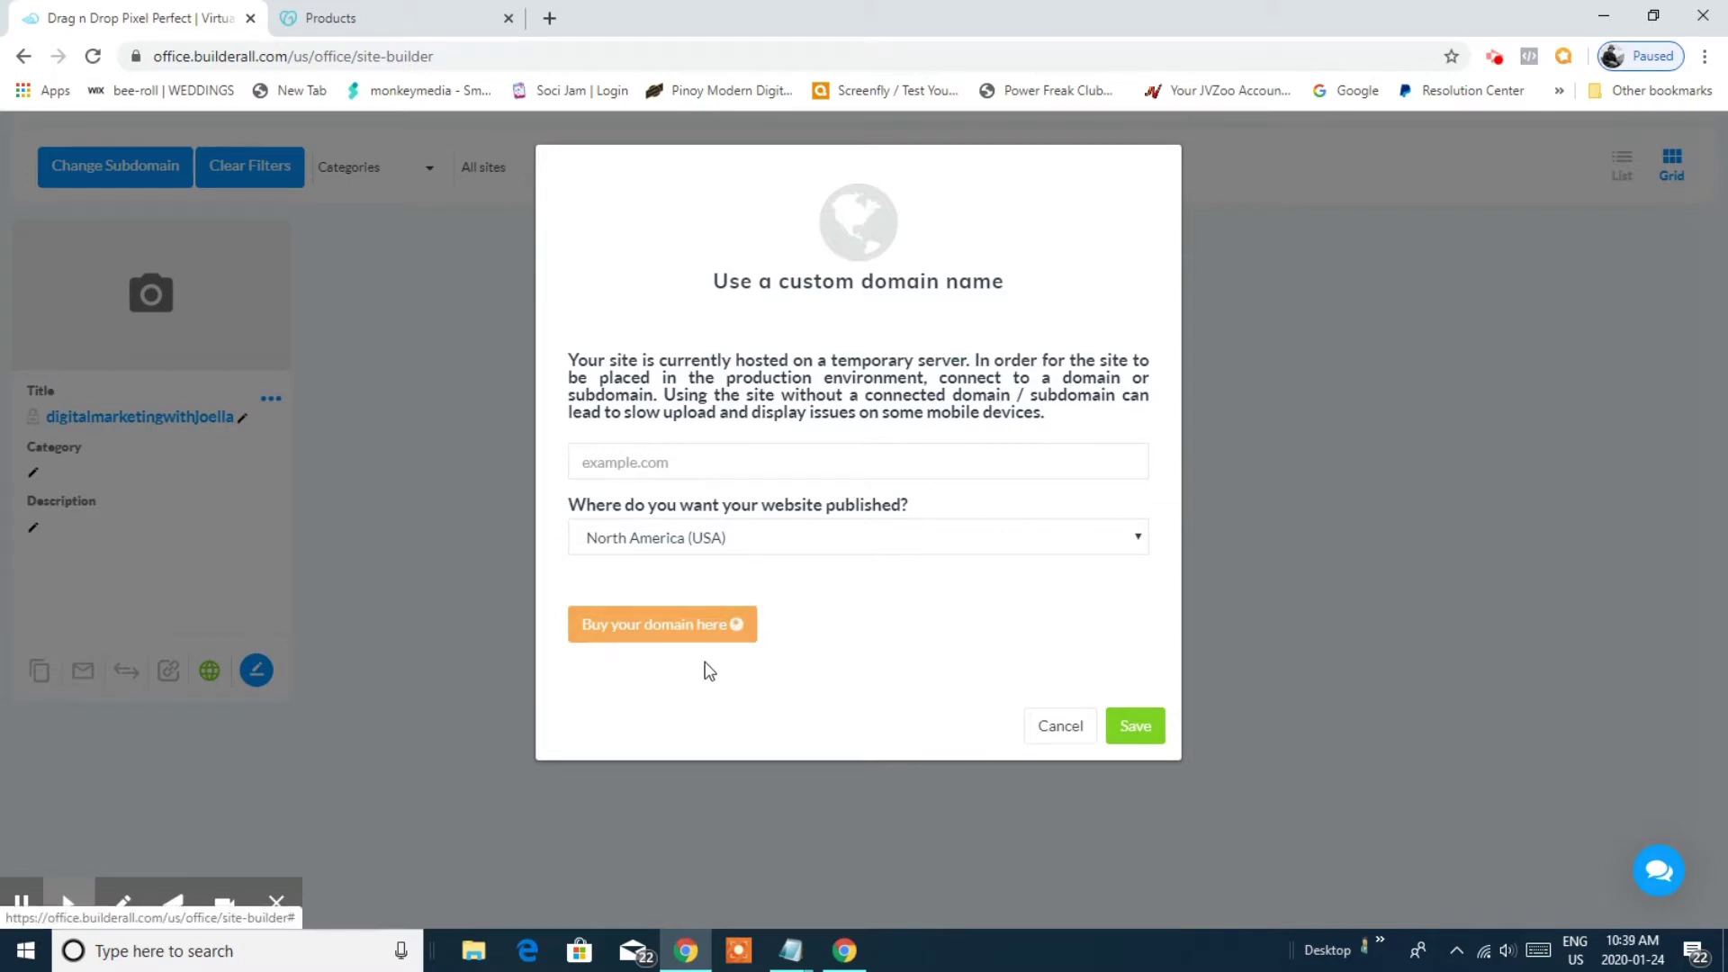
pyautogui.click(653, 629)
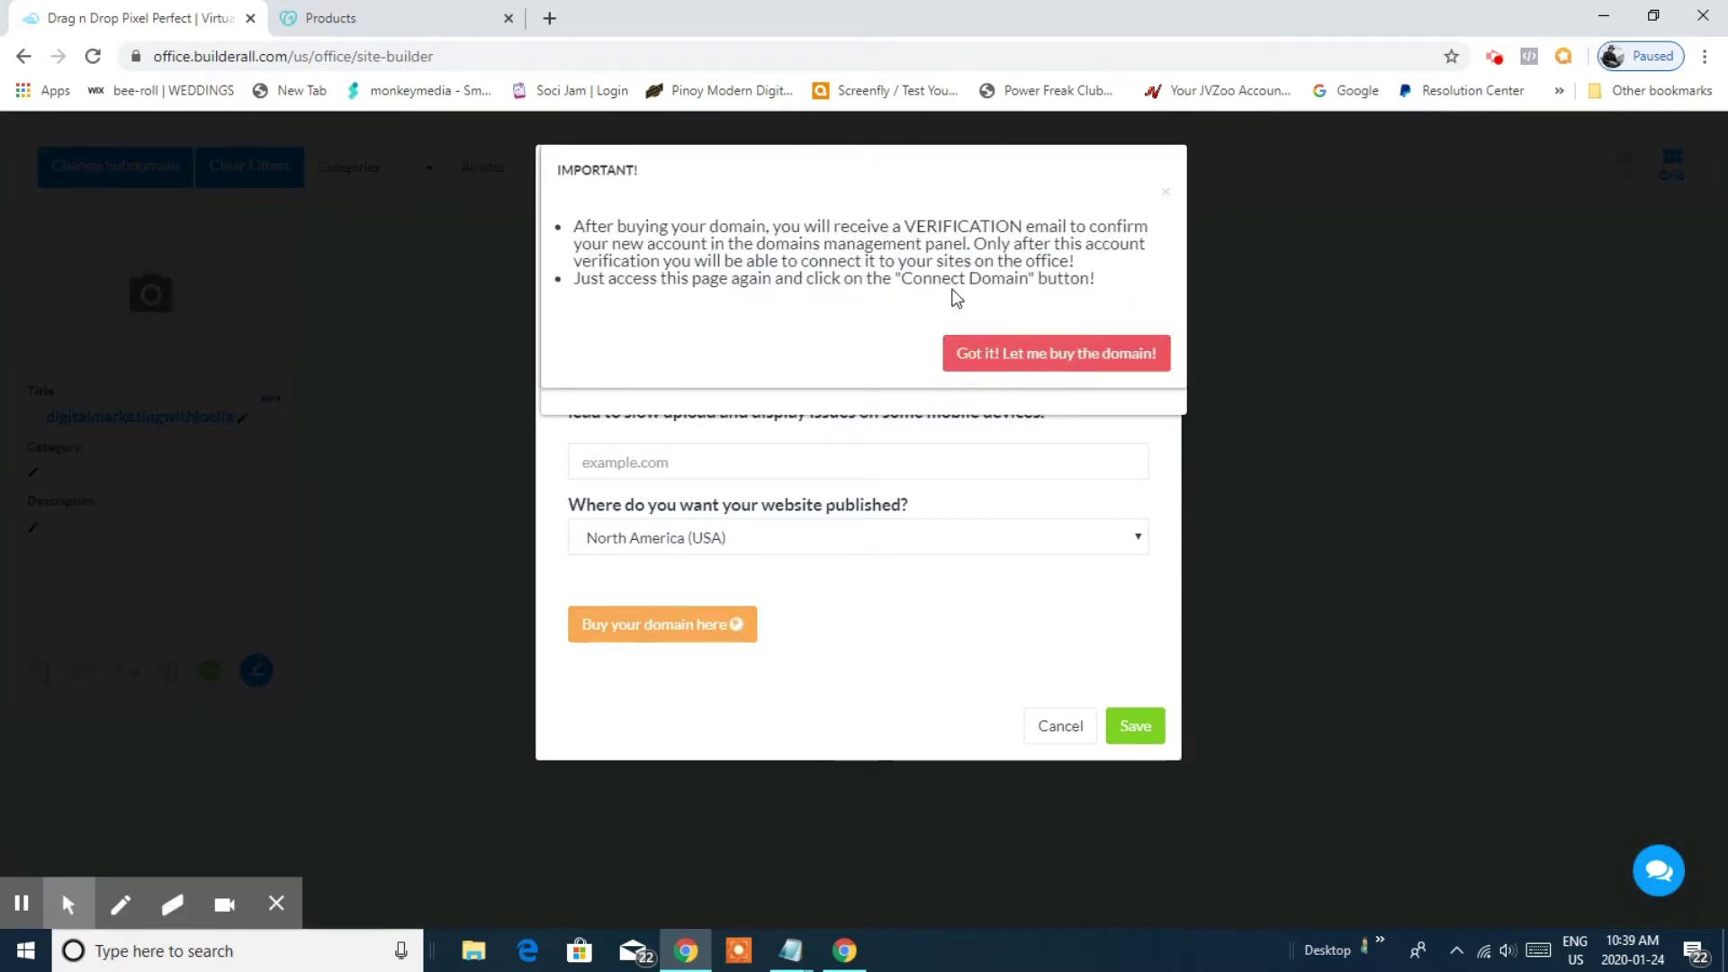
pyautogui.click(1164, 194)
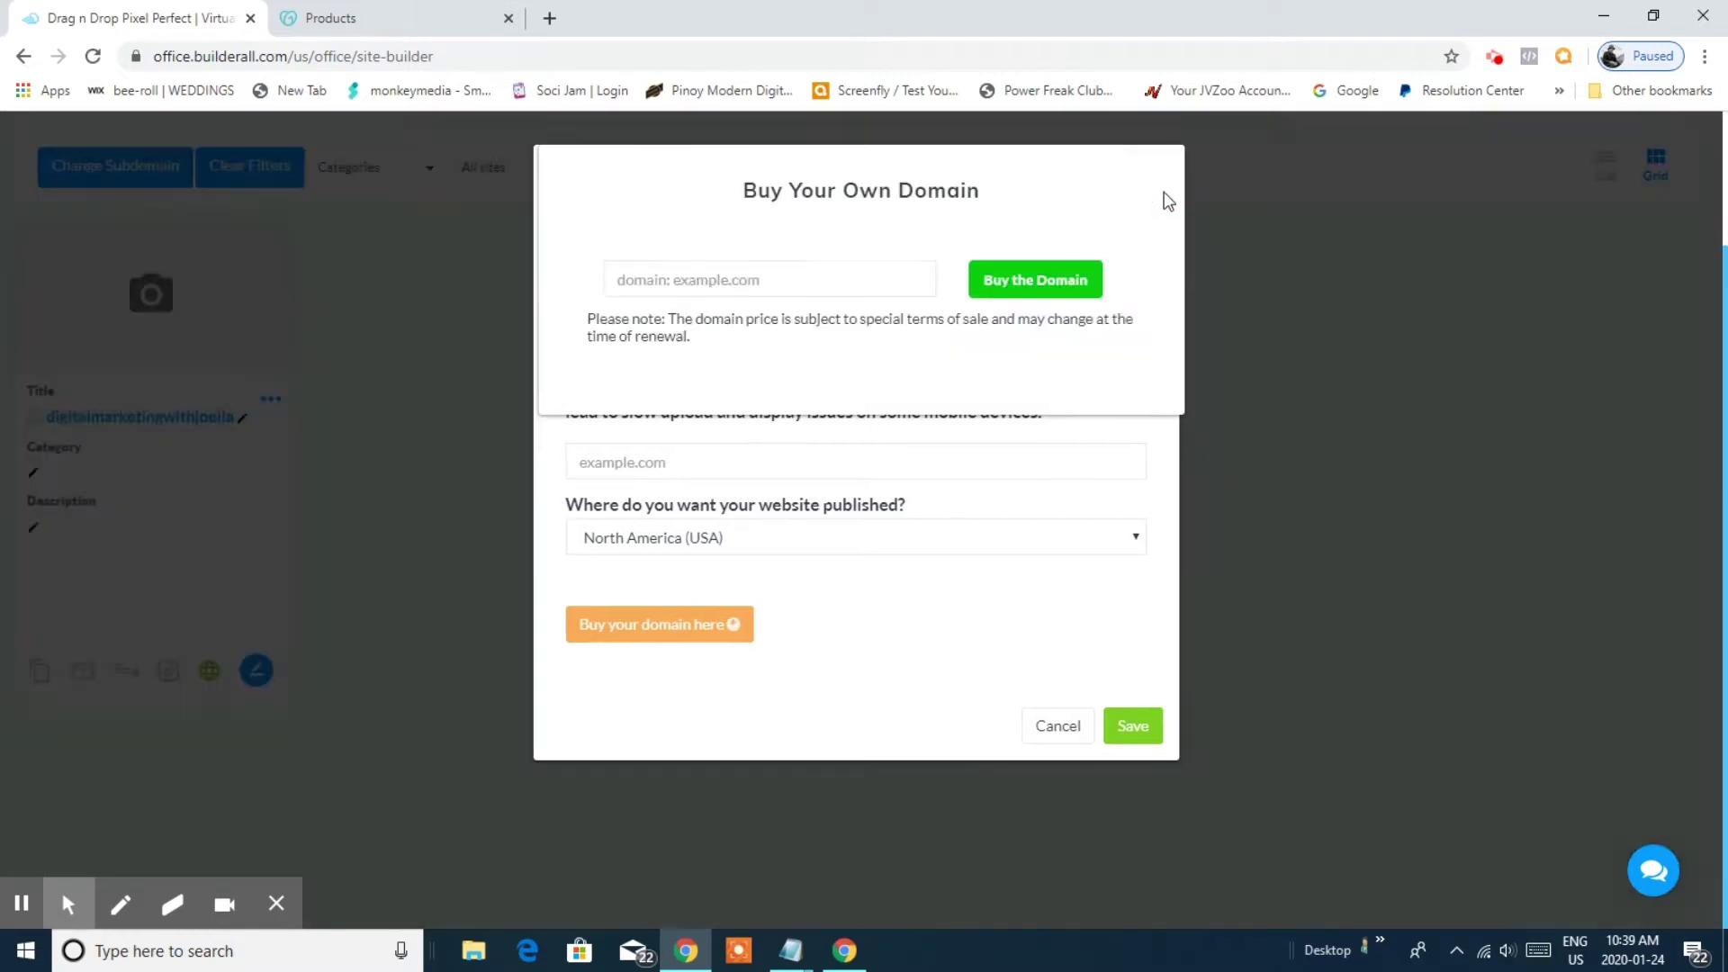
pyautogui.click(837, 277)
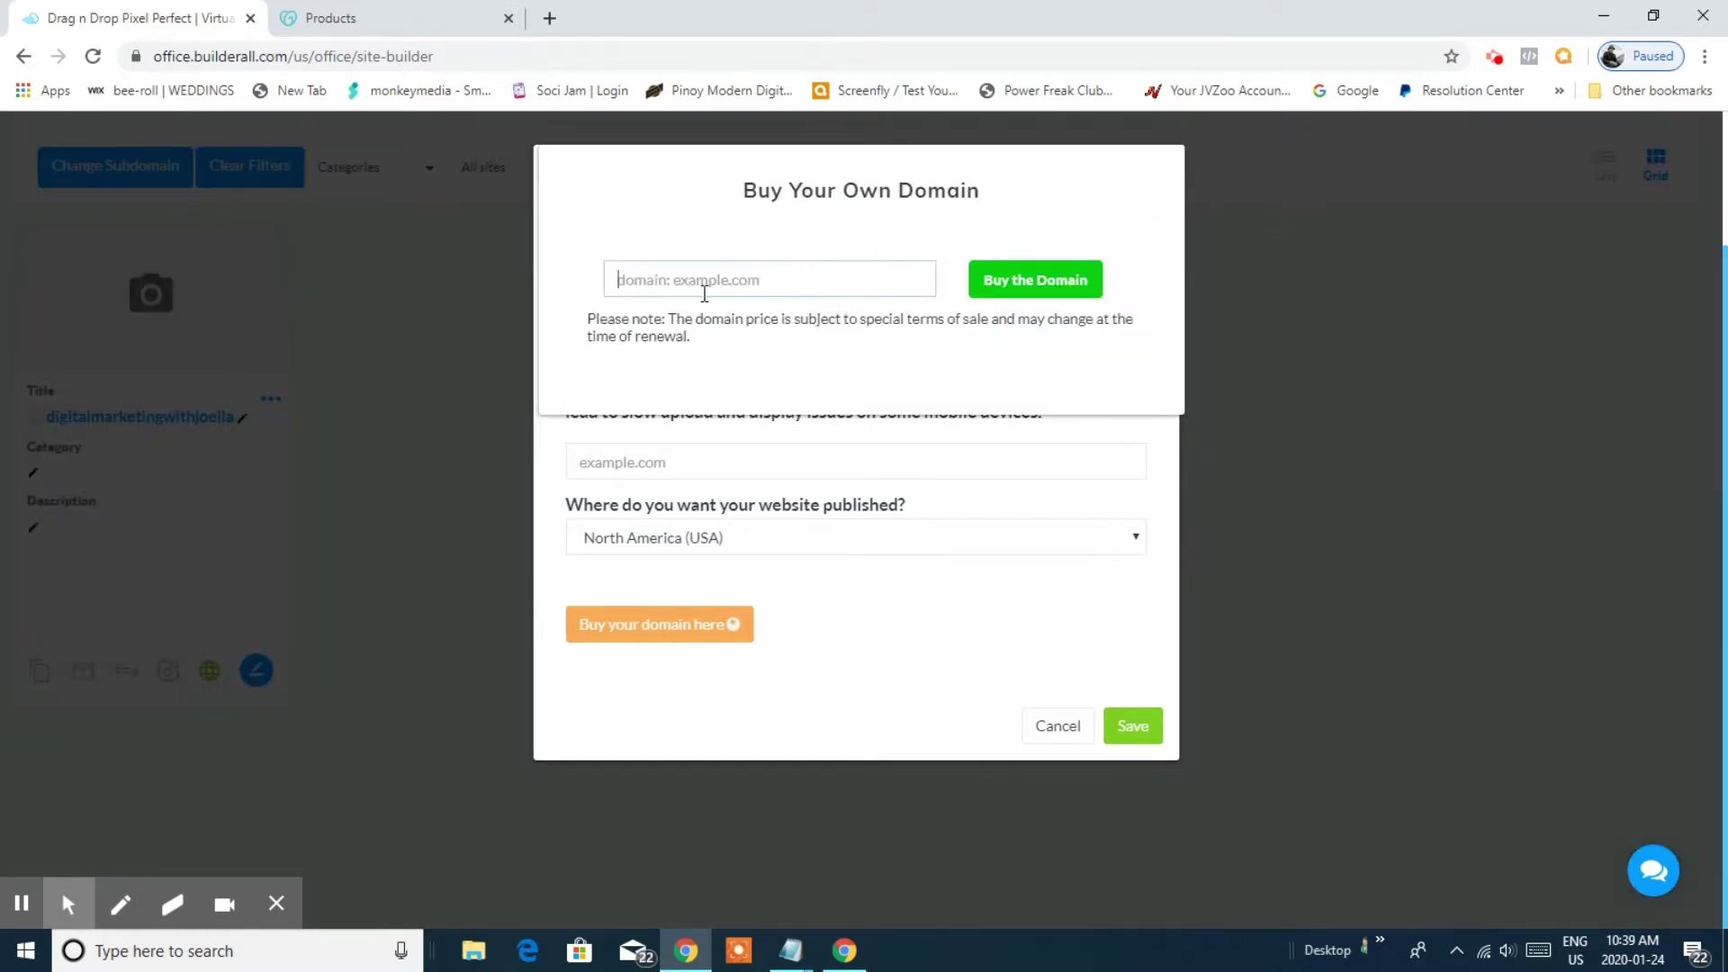
pyautogui.write('rertgertgserye')
pyautogui.write('ys5y45y5y')
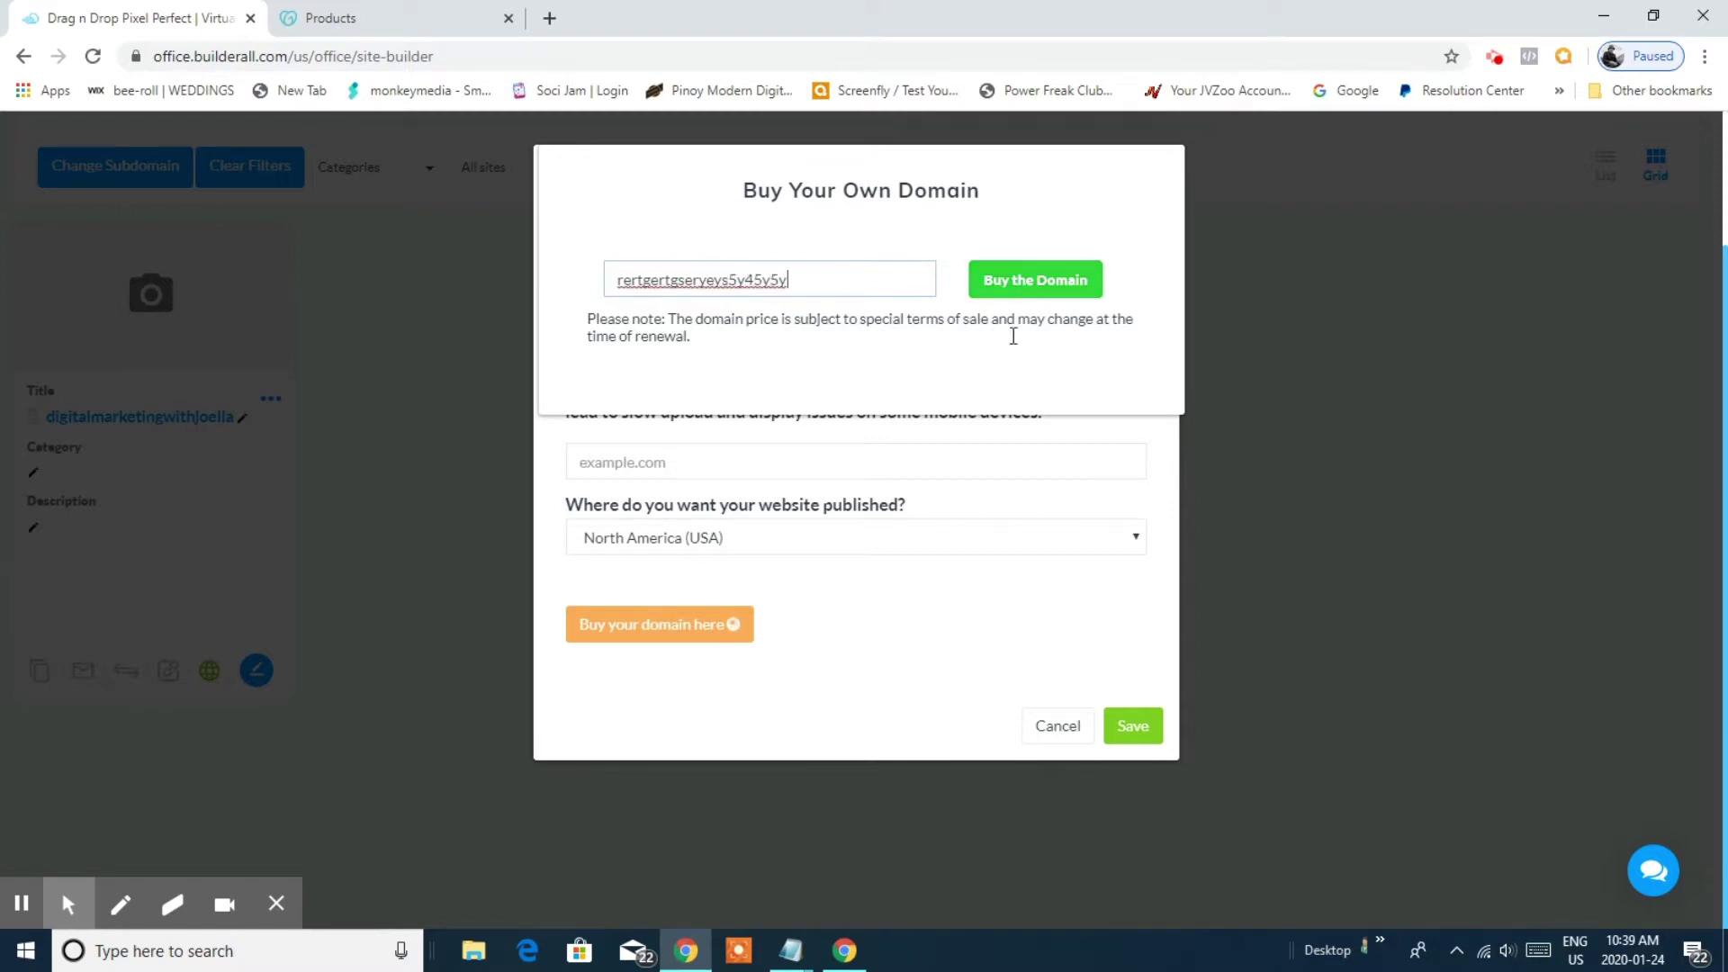
pyautogui.click(1042, 448)
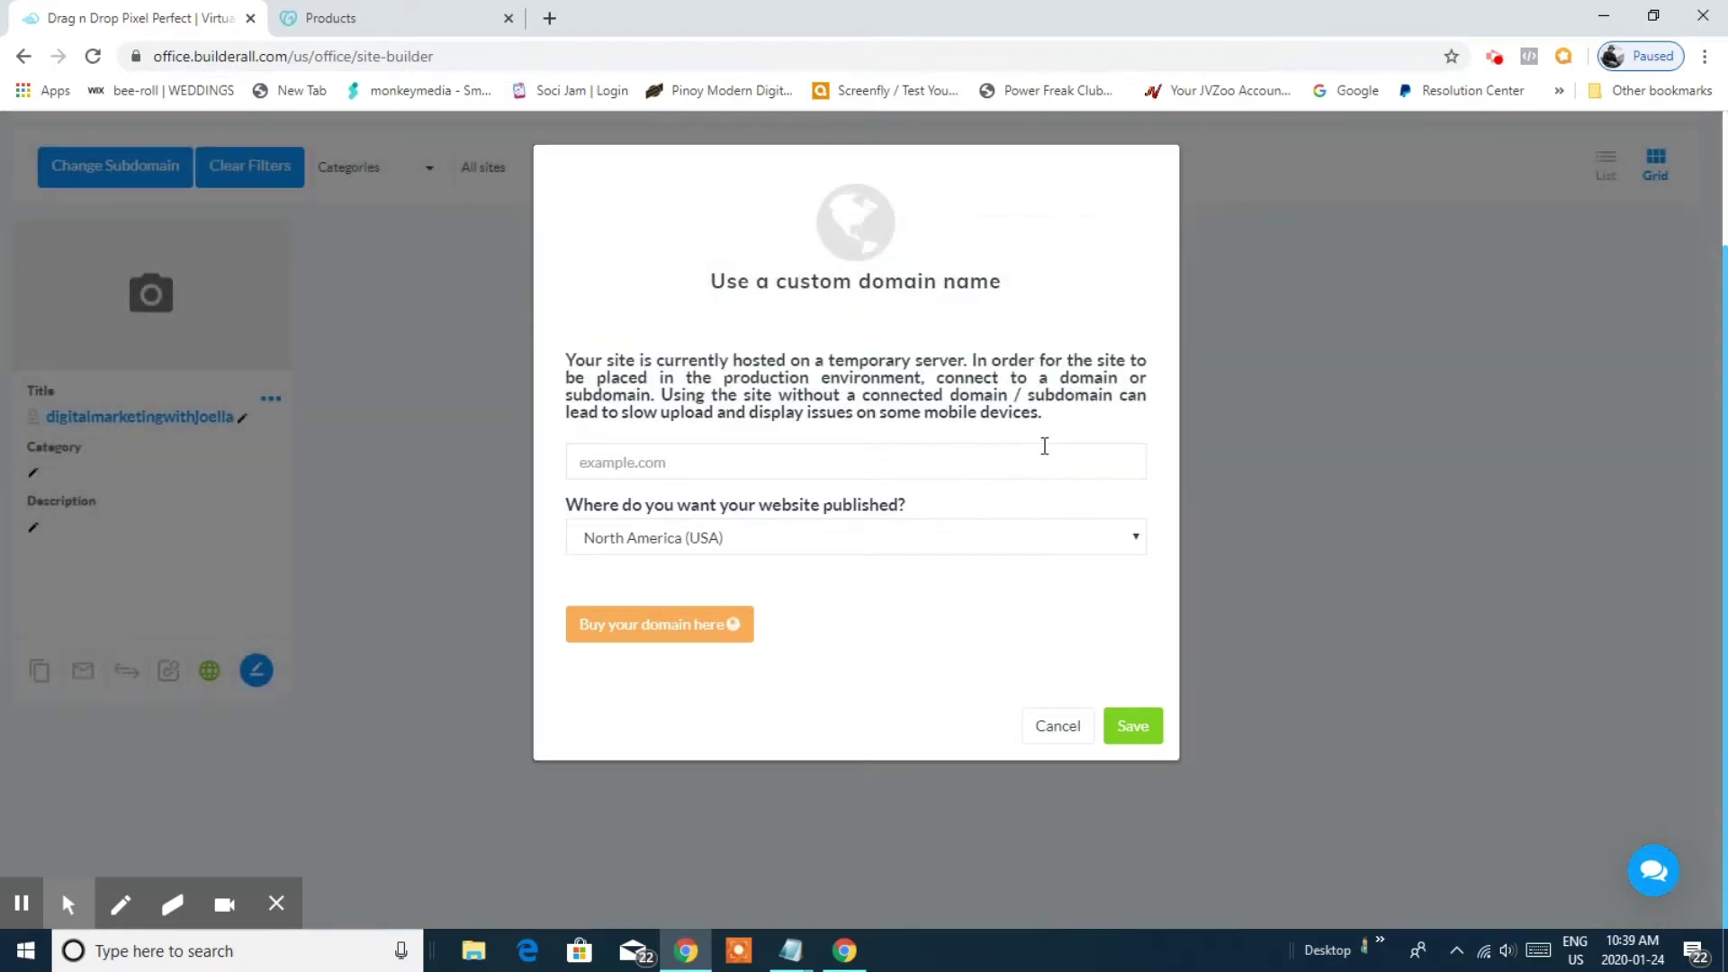
pyautogui.click(871, 465)
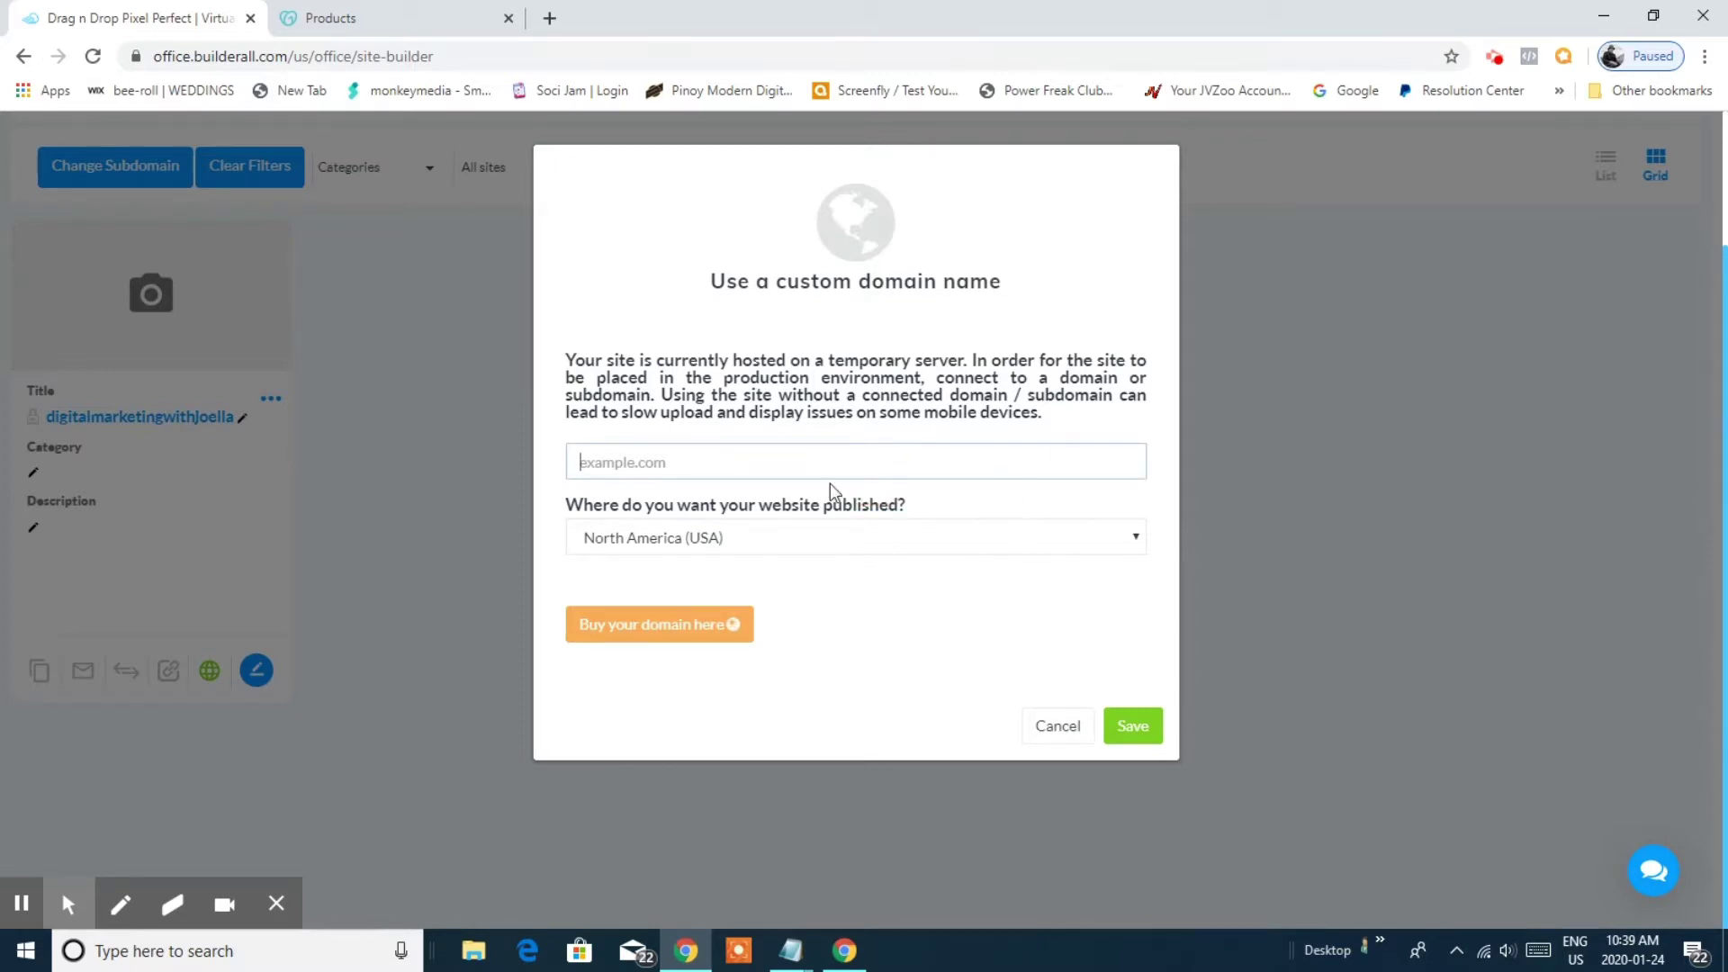
# Open GoDaddy's My Products page listing the owned domains.
pyautogui.click(382, 17)
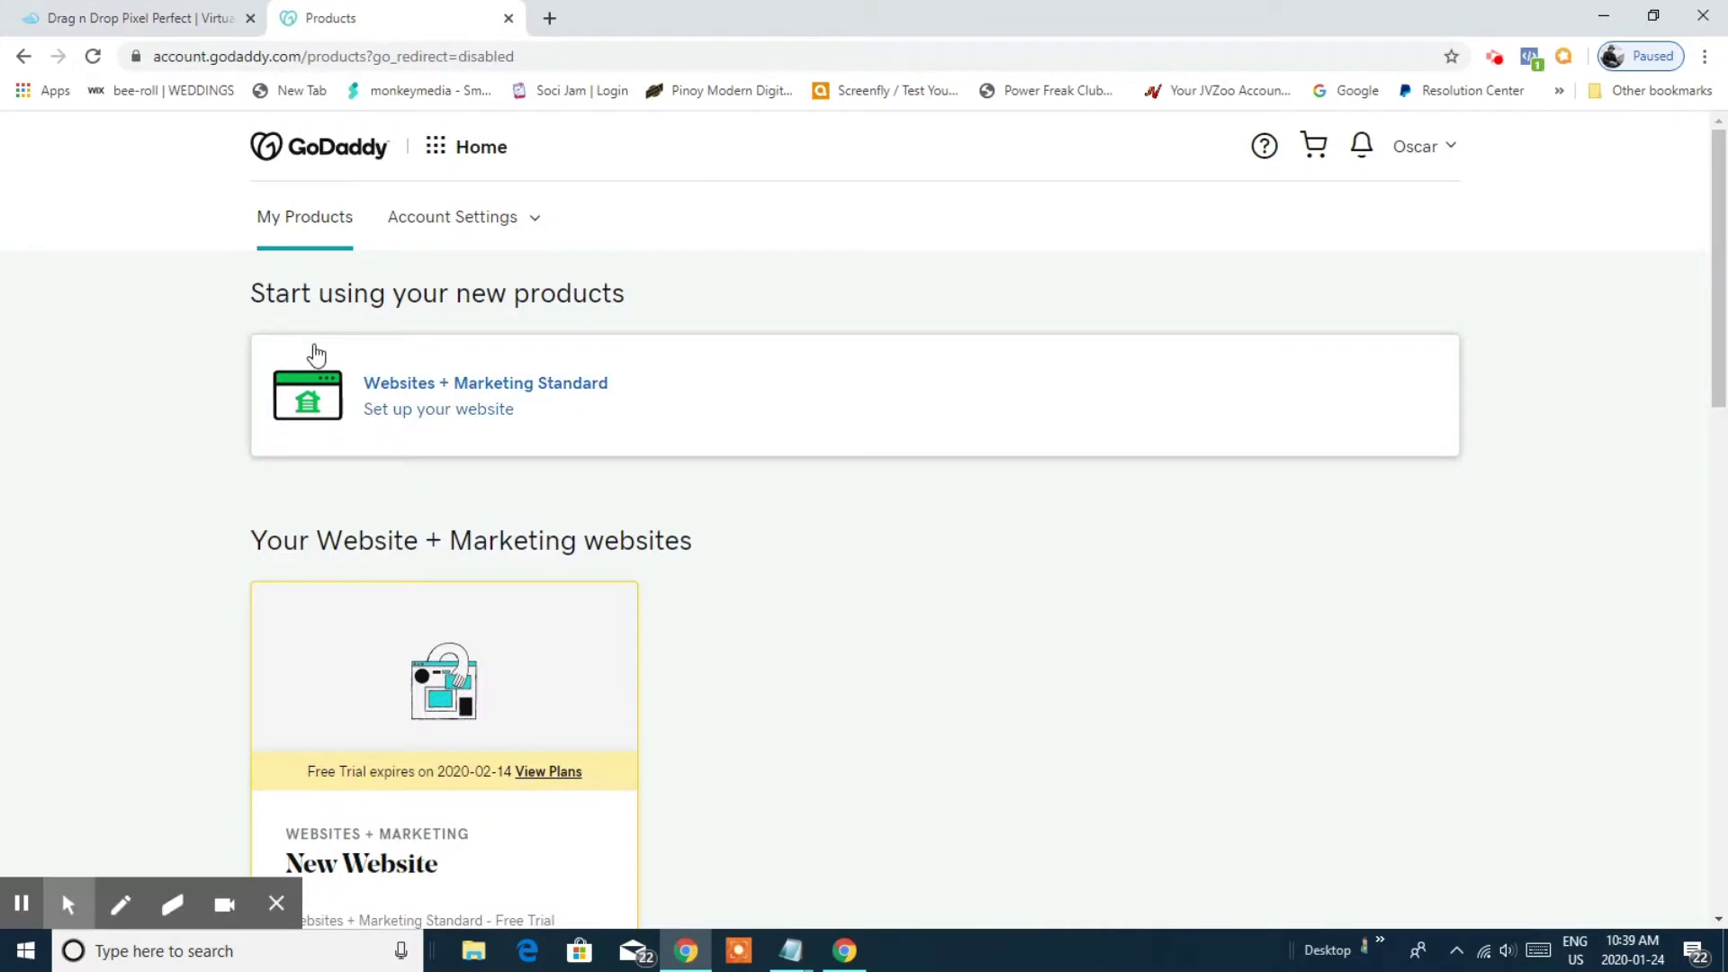
pyautogui.click(319, 219)
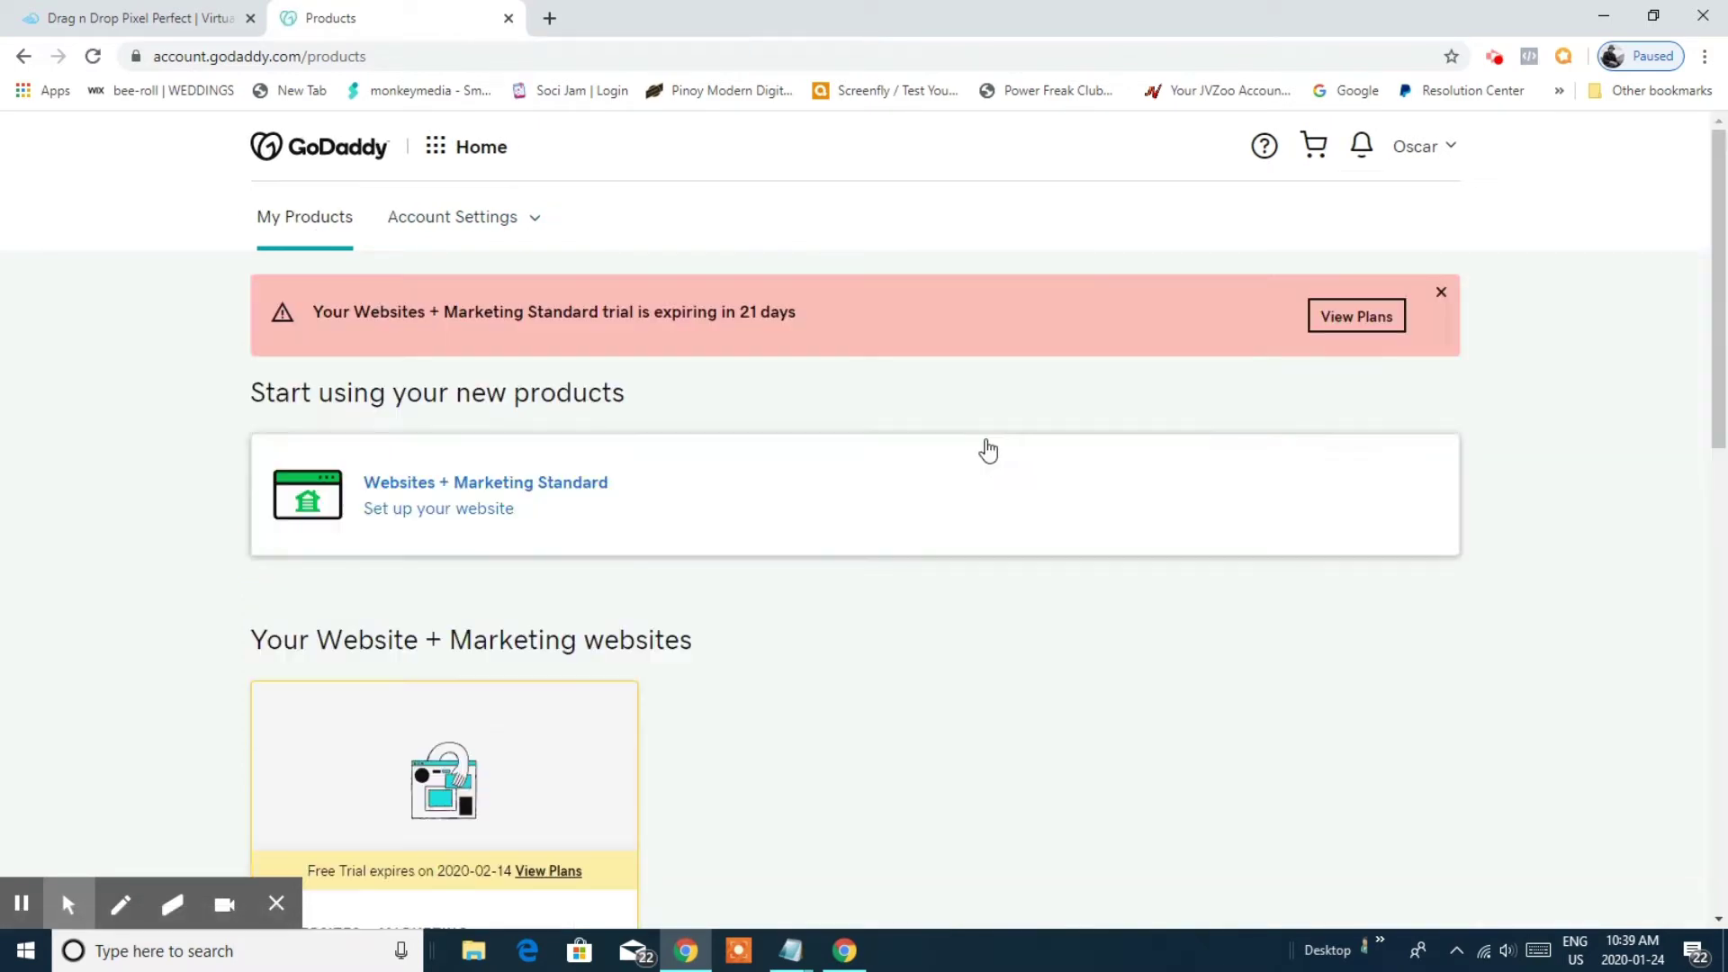
pyautogui.click(1424, 146)
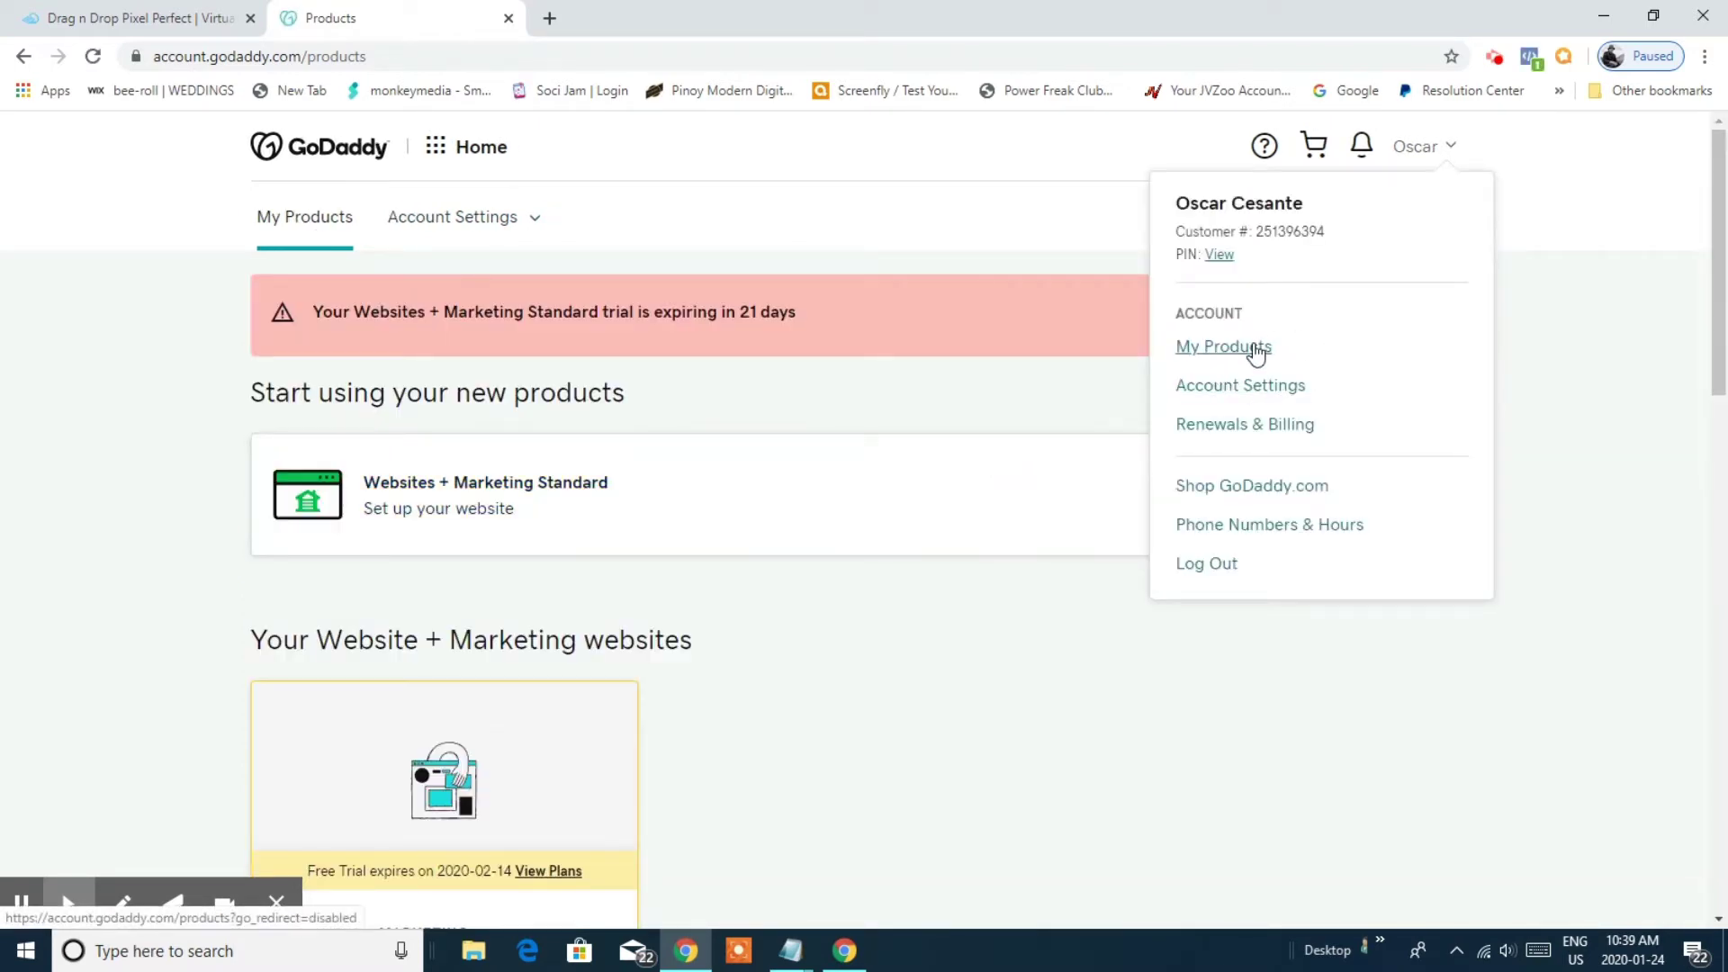
pyautogui.click(1255, 351)
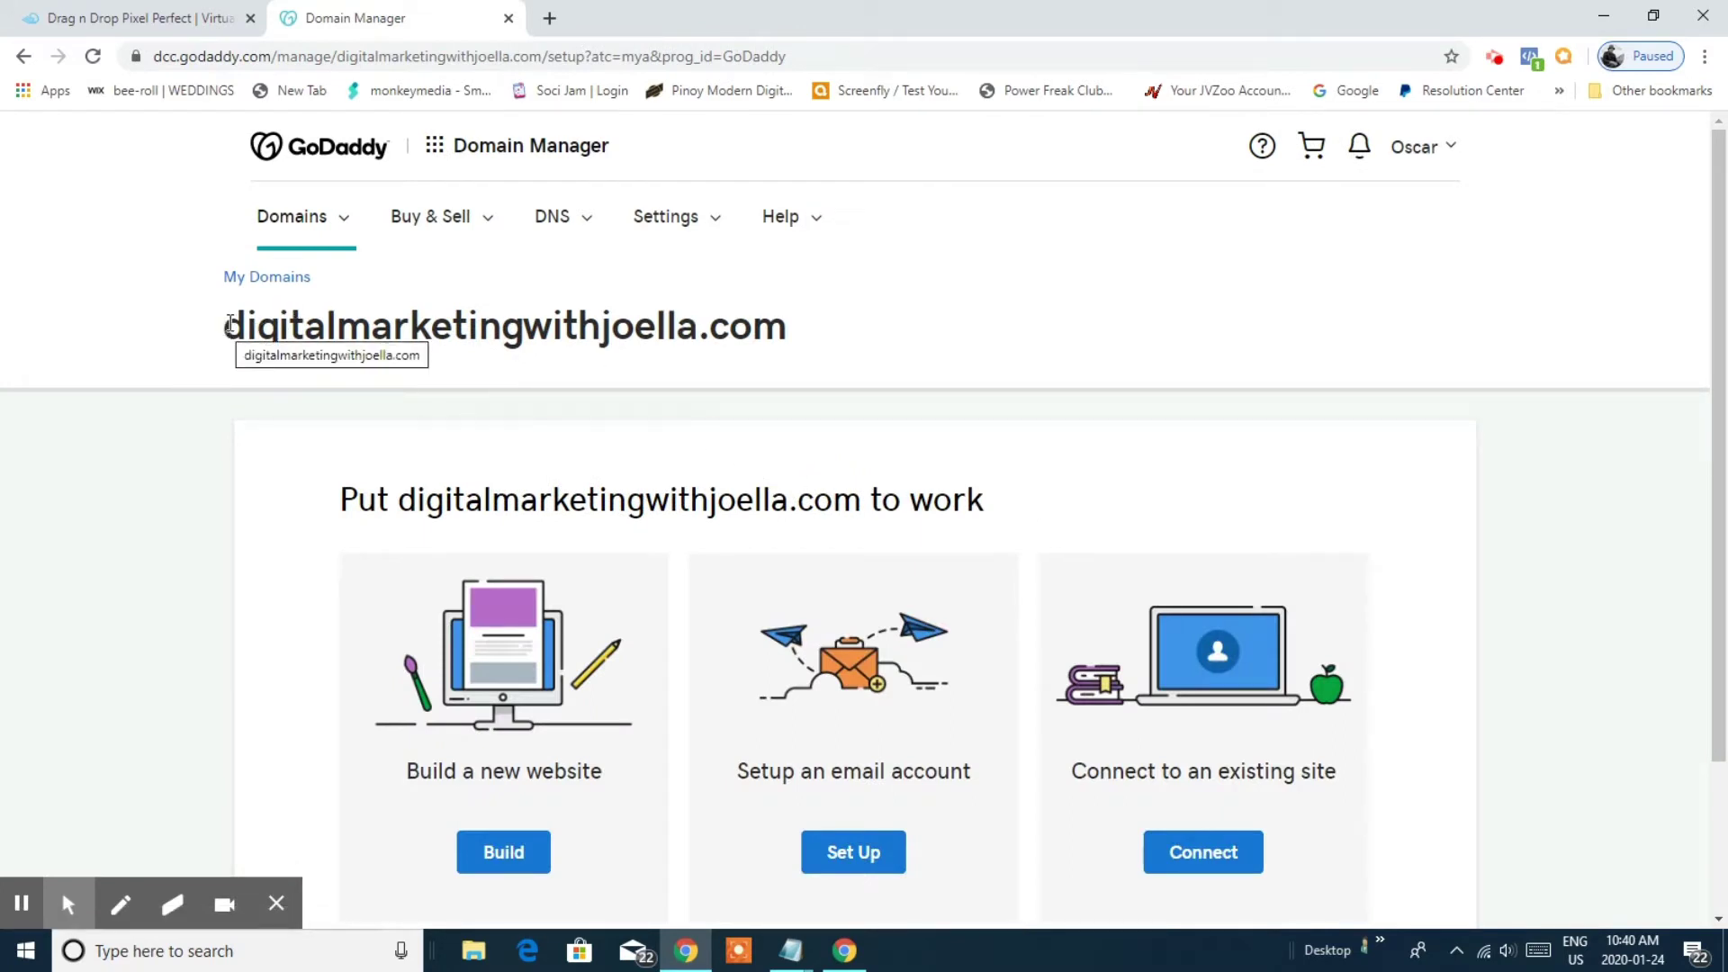
# Copy the domain name digitalmarketingwithjoella.com and return to Builderall.
pyautogui.moveTo(227, 324); pyautogui.dragTo(817, 331)
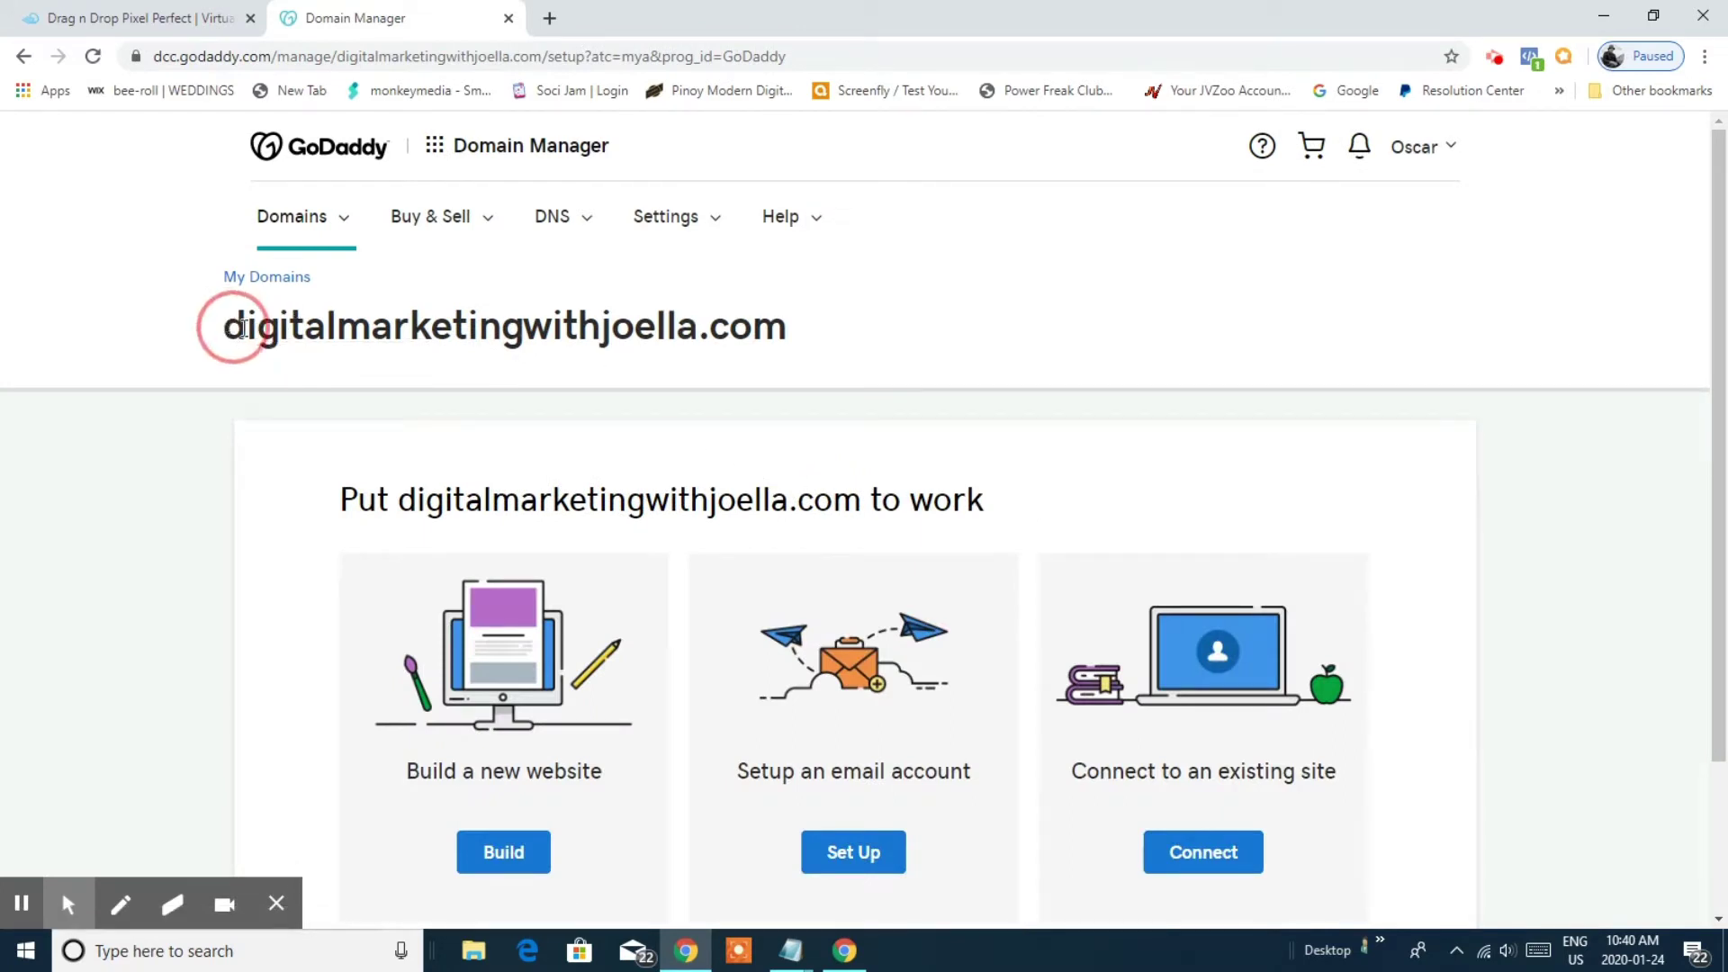
pyautogui.rightClick(753, 334)
pyautogui.click(785, 348)
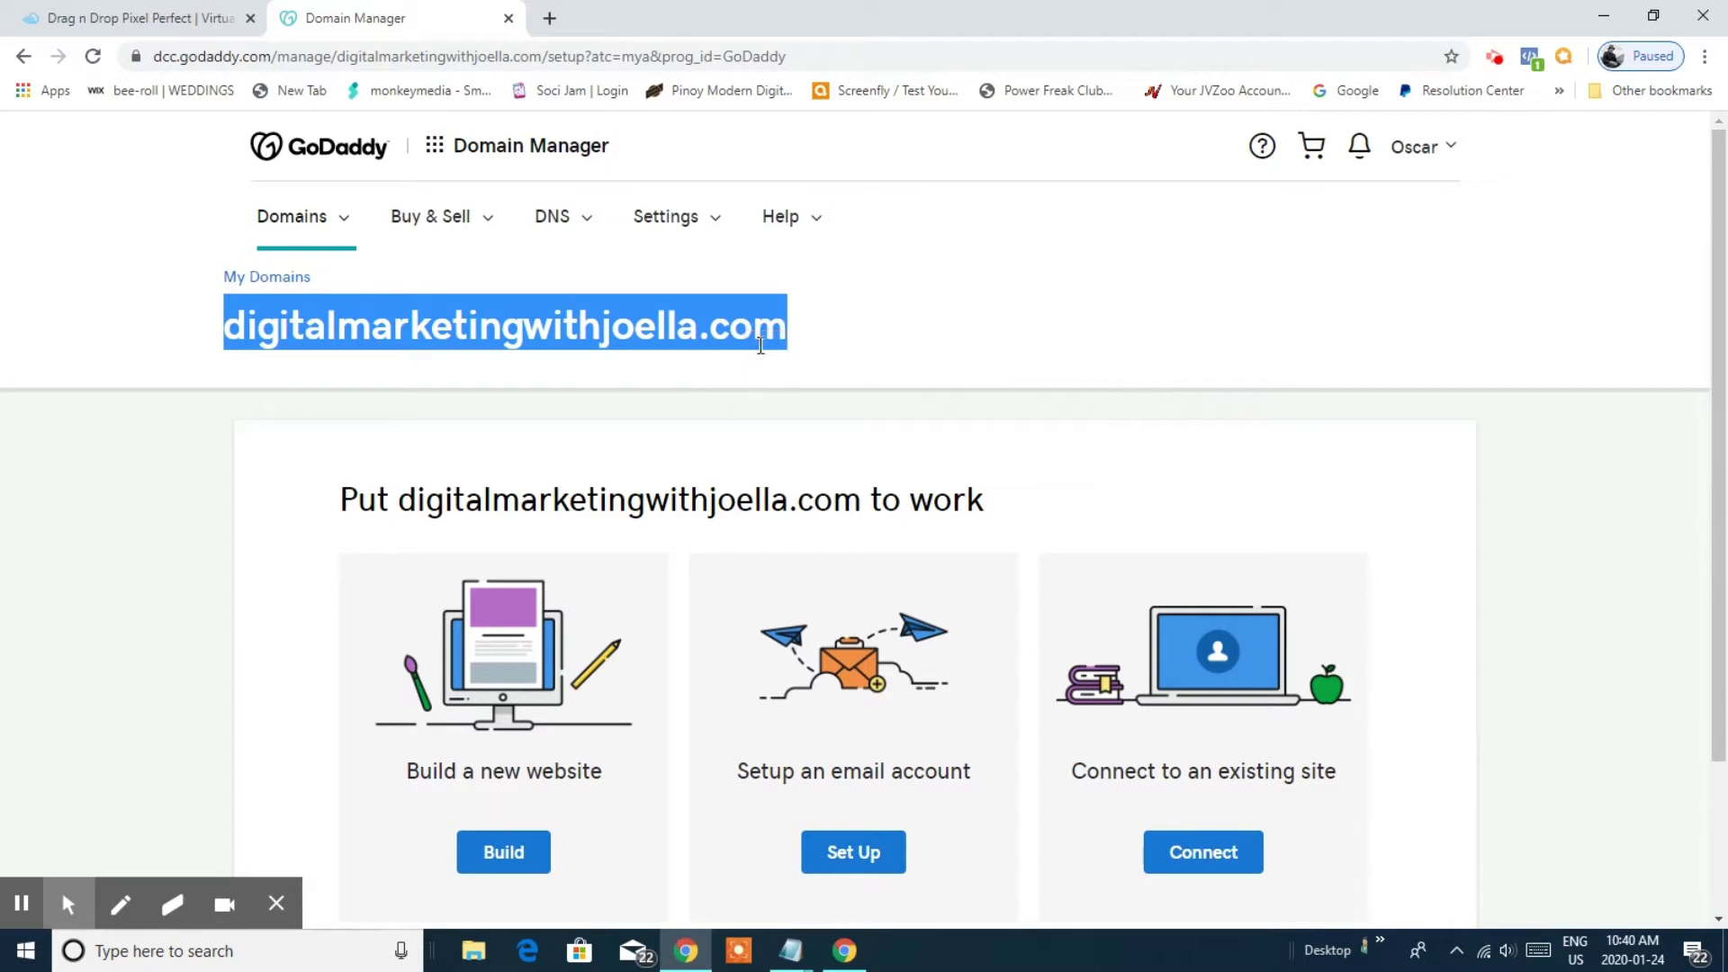
pyautogui.click(142, 18)
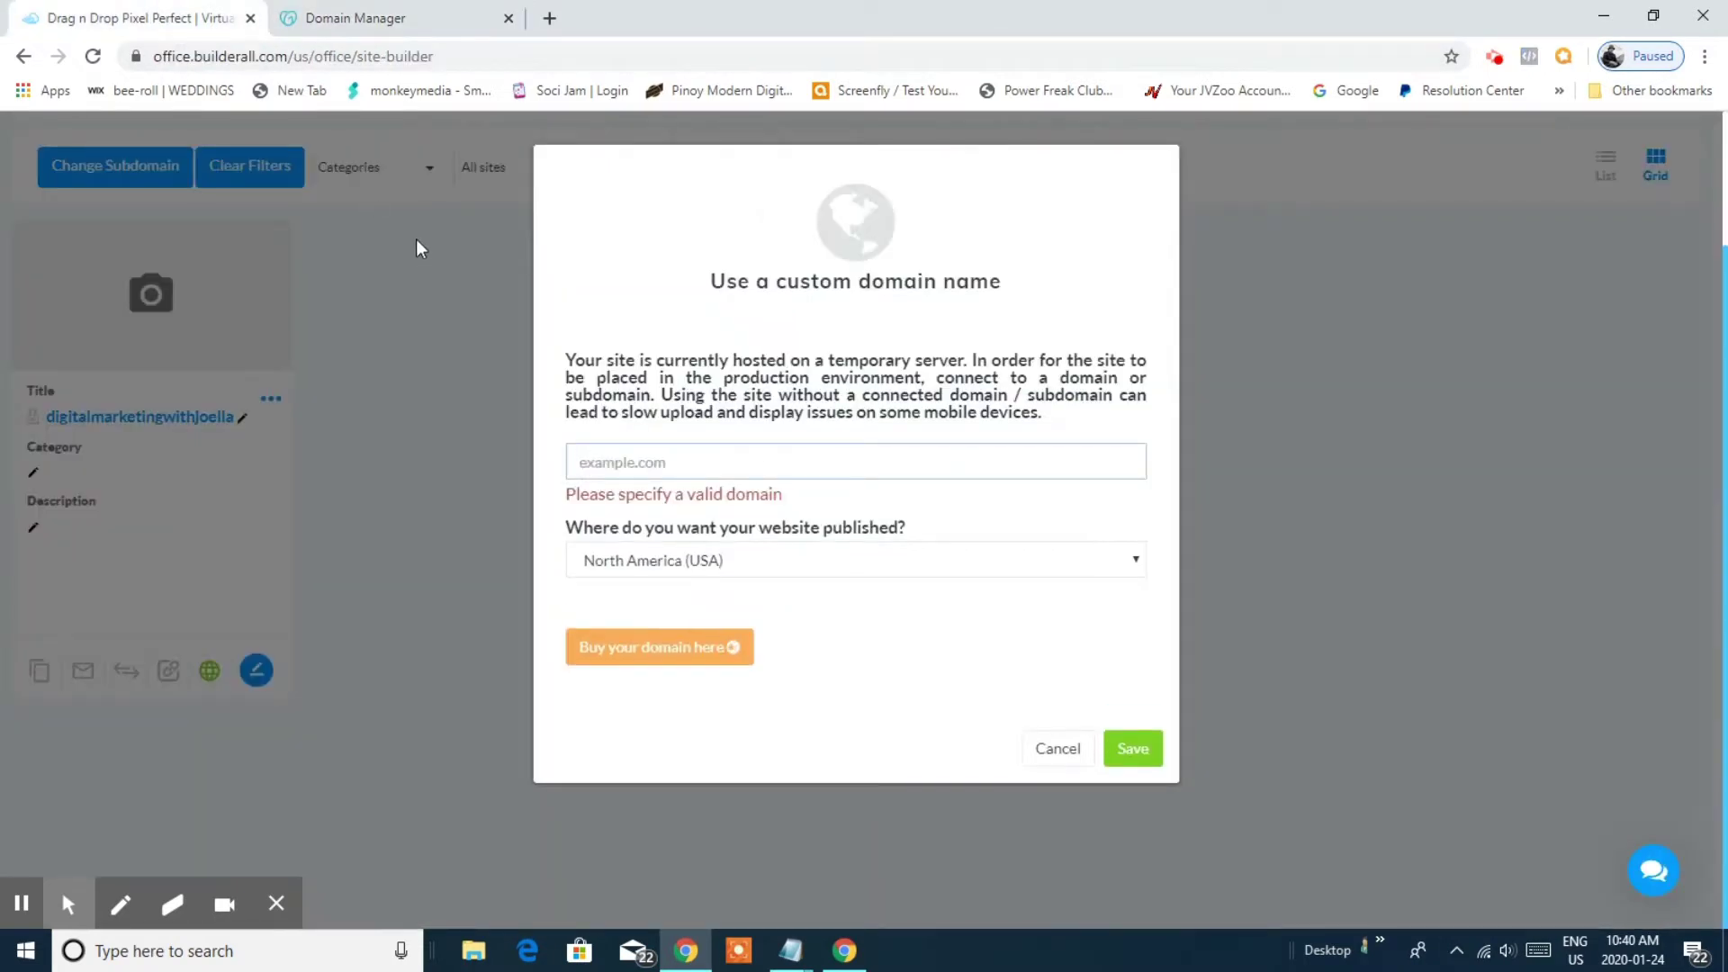
# Paste digitalmarketingwithjoella.com as the custom domain and pick the Asia (Singapore) region.
pyautogui.rightClick(717, 463)
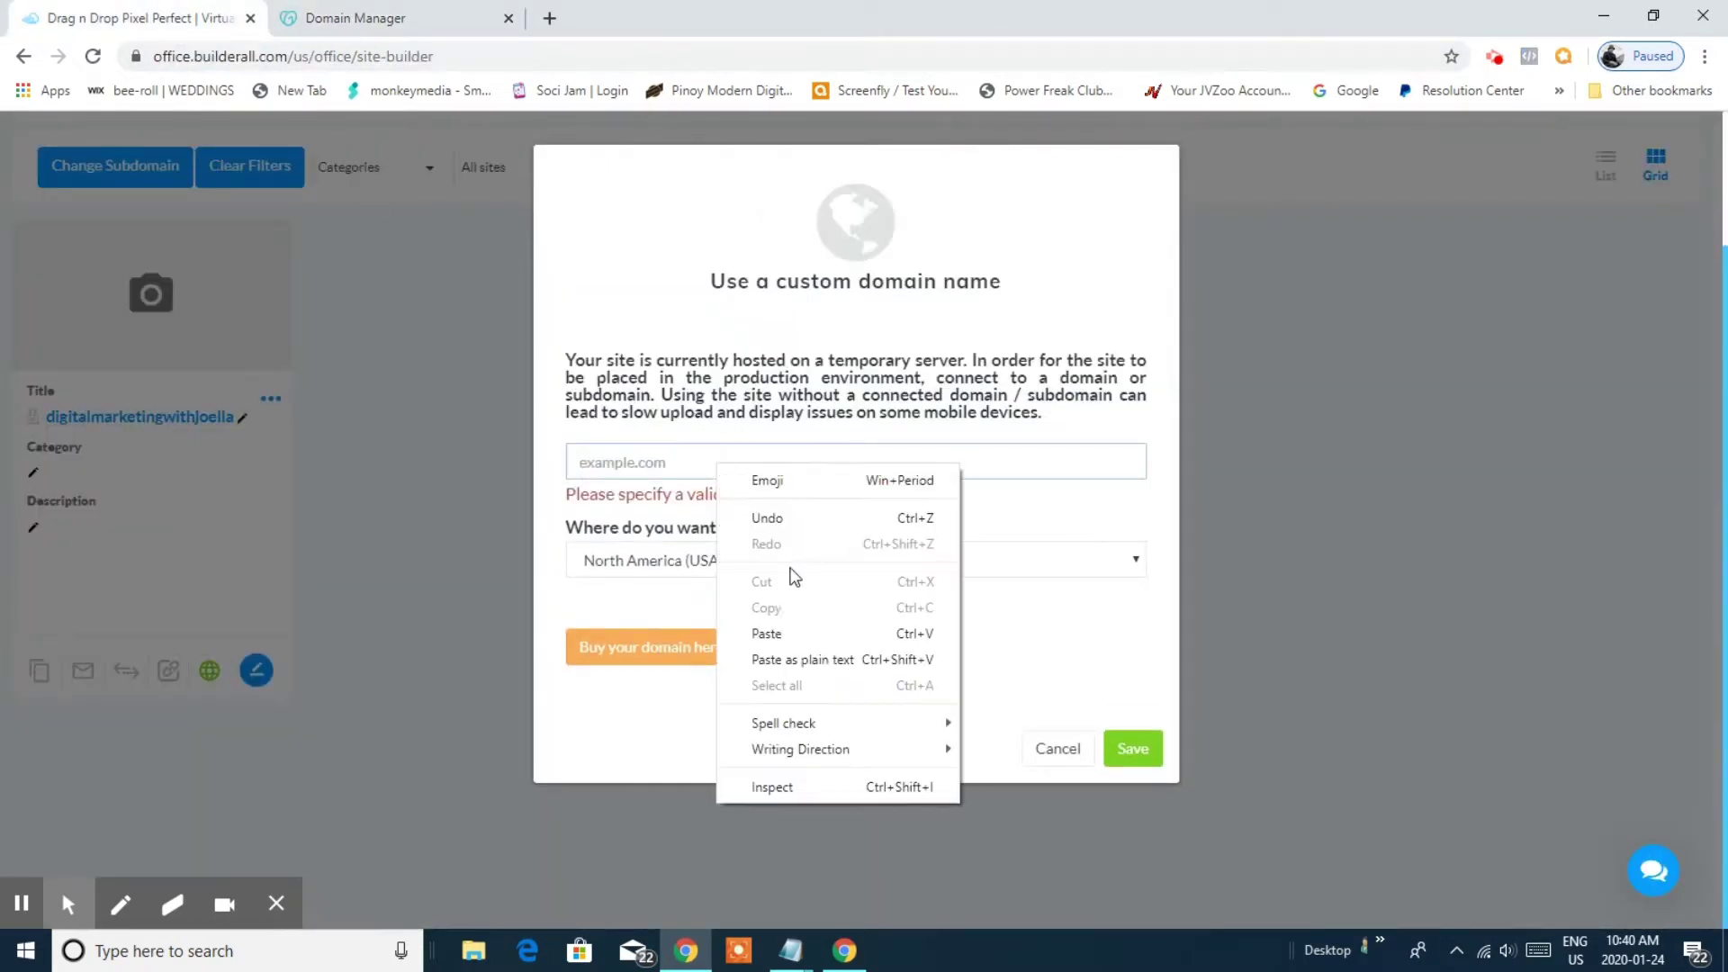
pyautogui.click(771, 635)
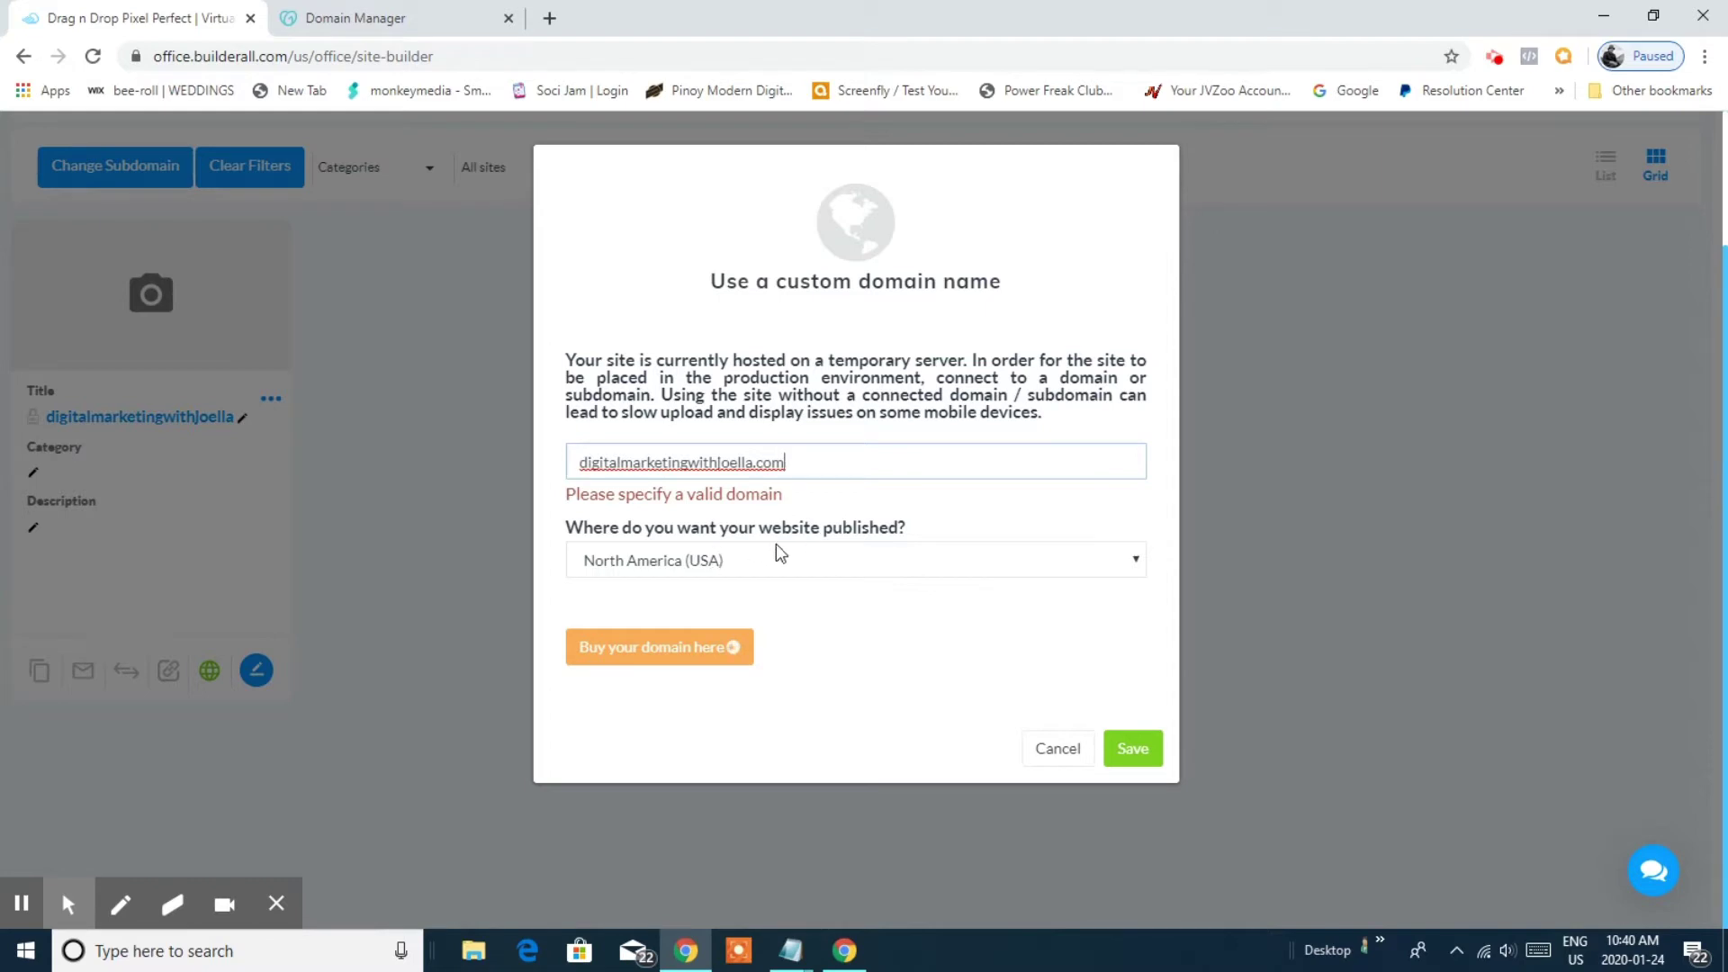
pyautogui.click(1134, 565)
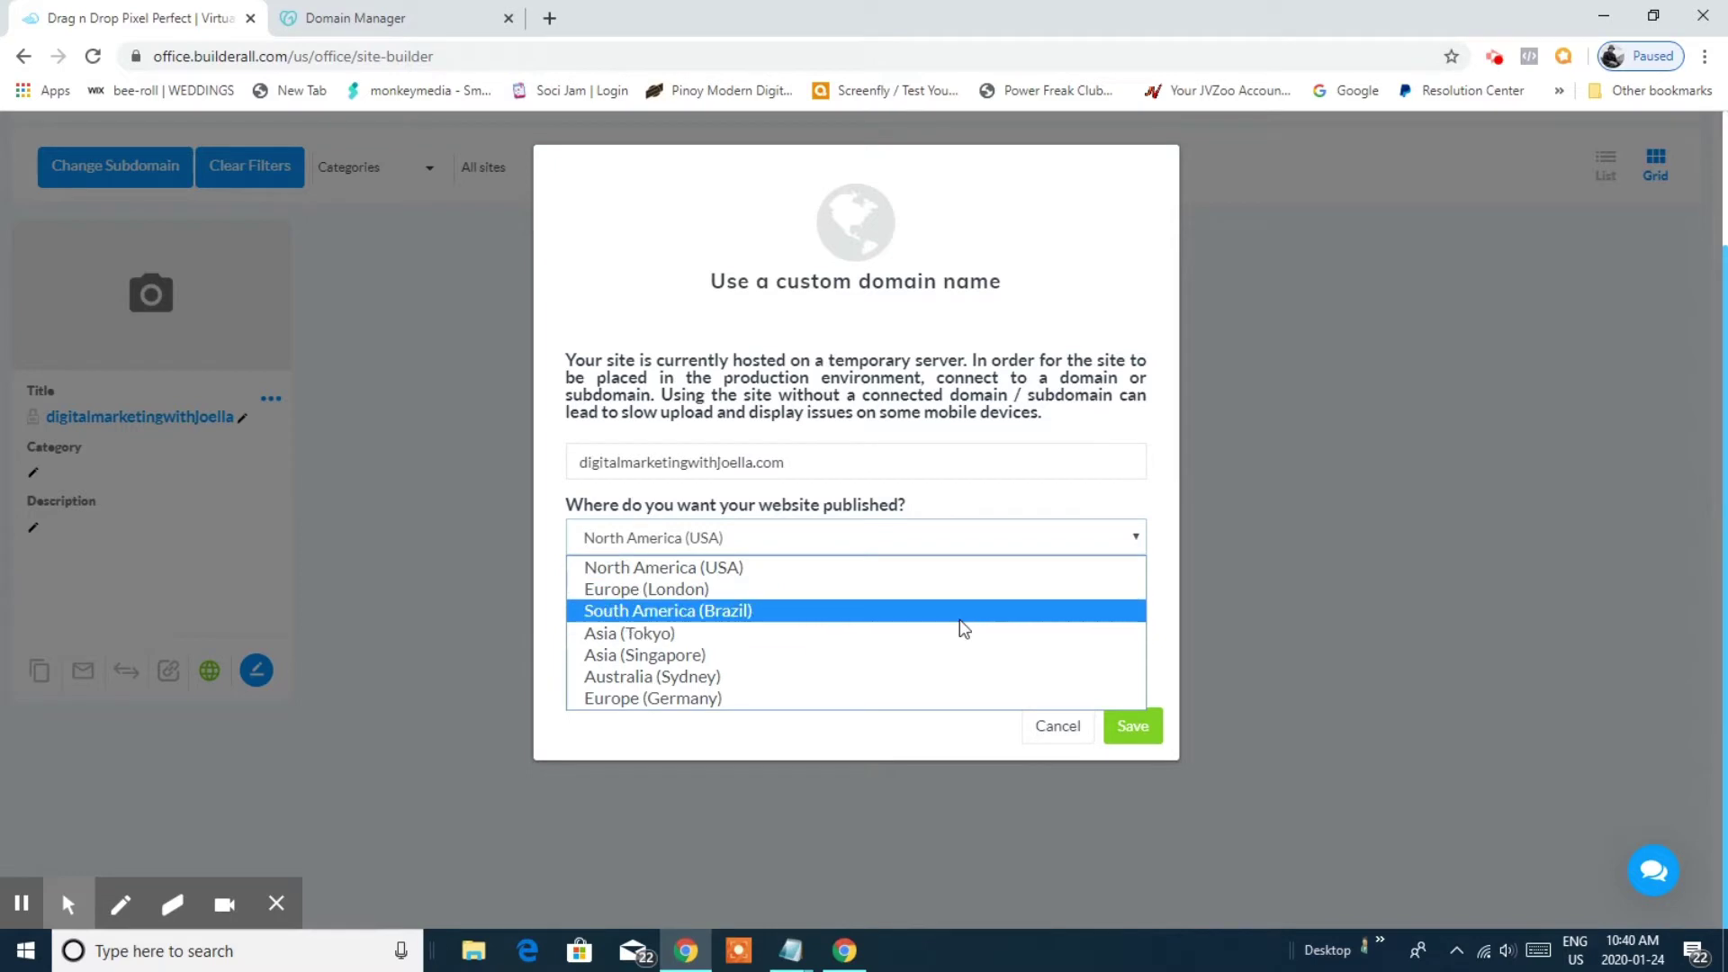
pyautogui.click(815, 657)
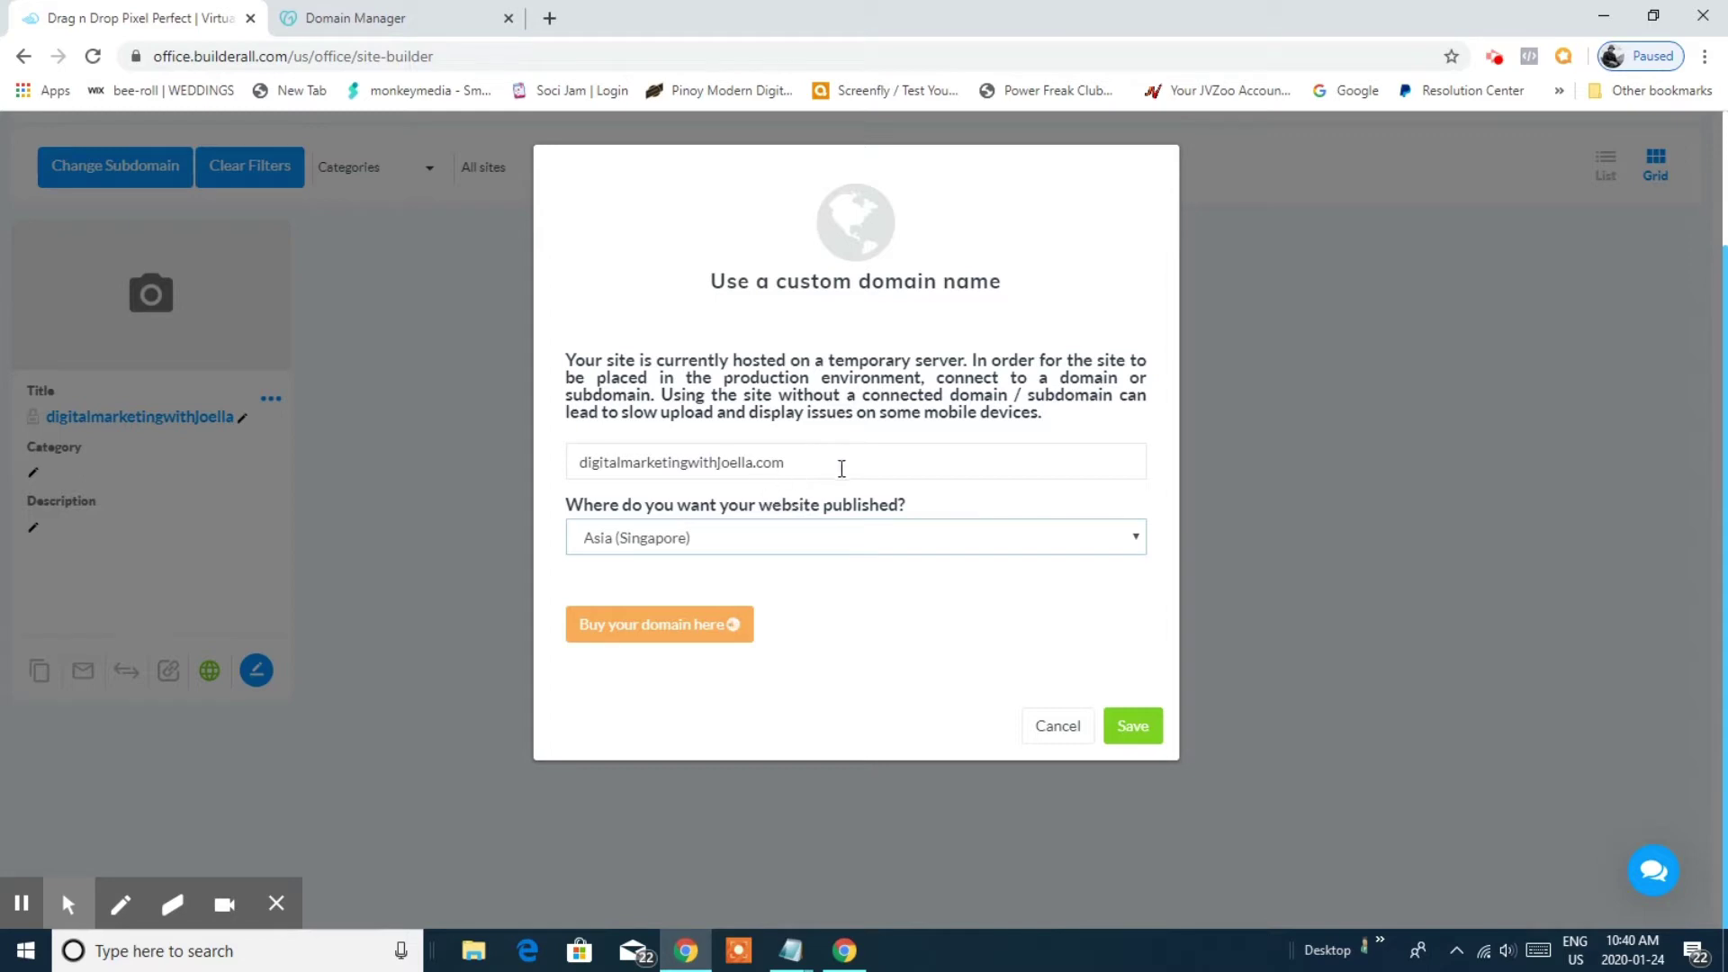
# Glance at GoDaddy's Domain Manager, then save the custom domain in Builderall.
pyautogui.click(369, 17)
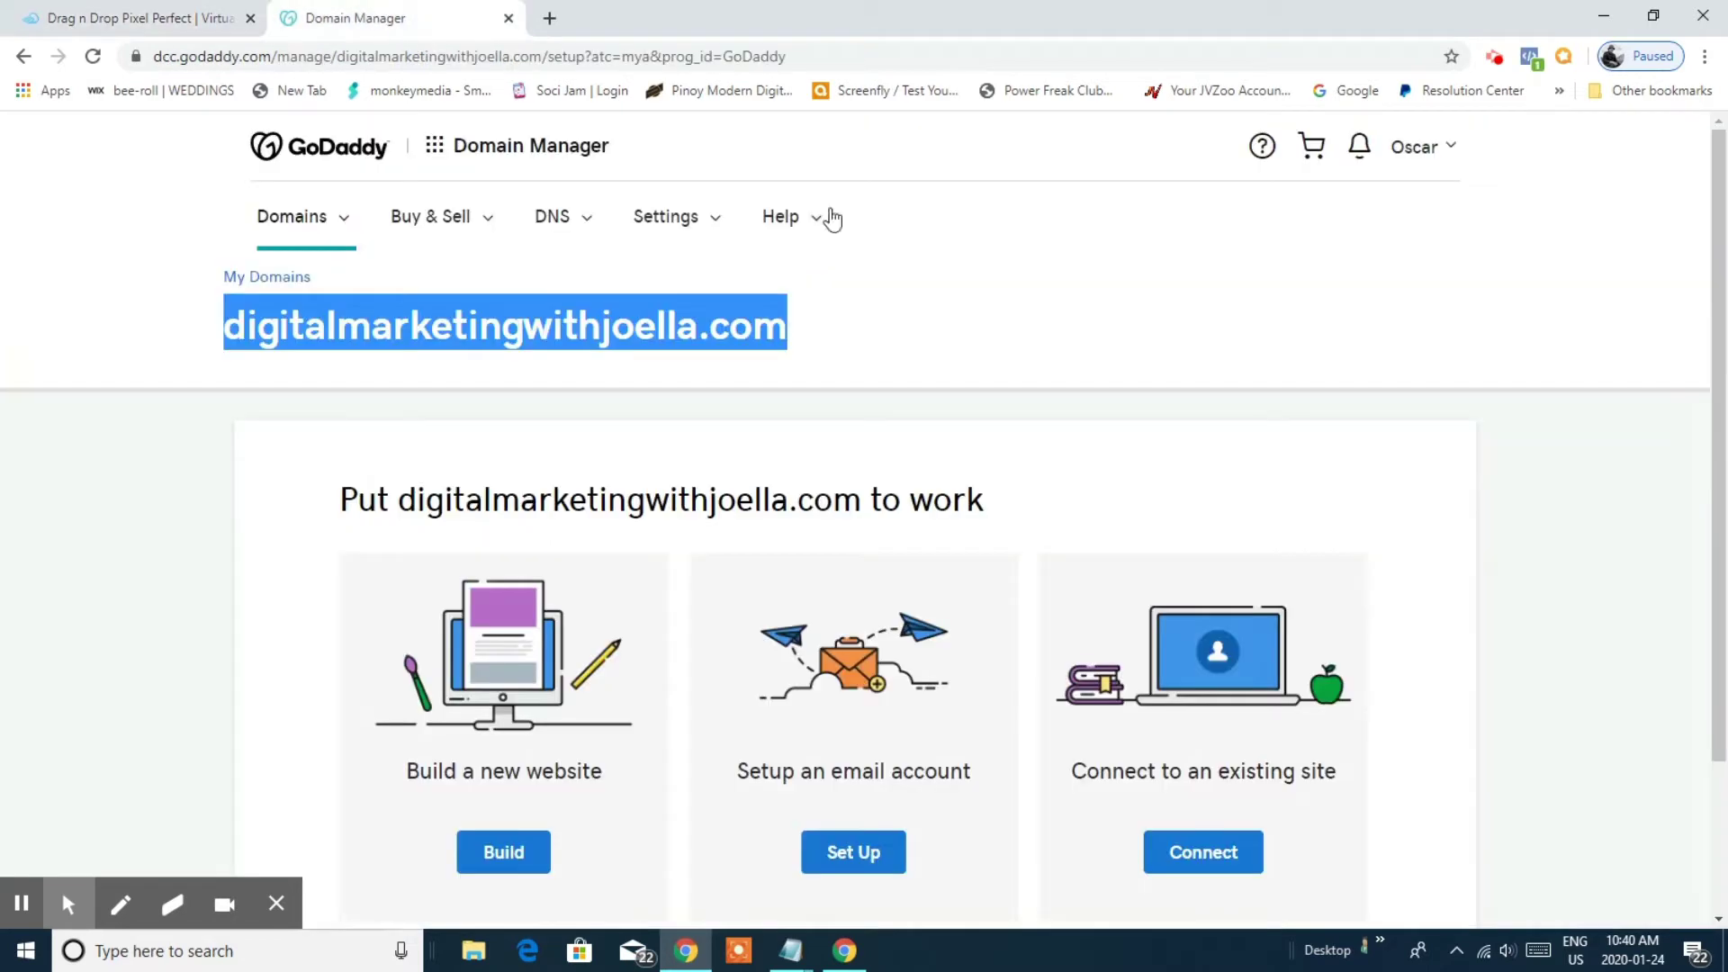
pyautogui.click(140, 18)
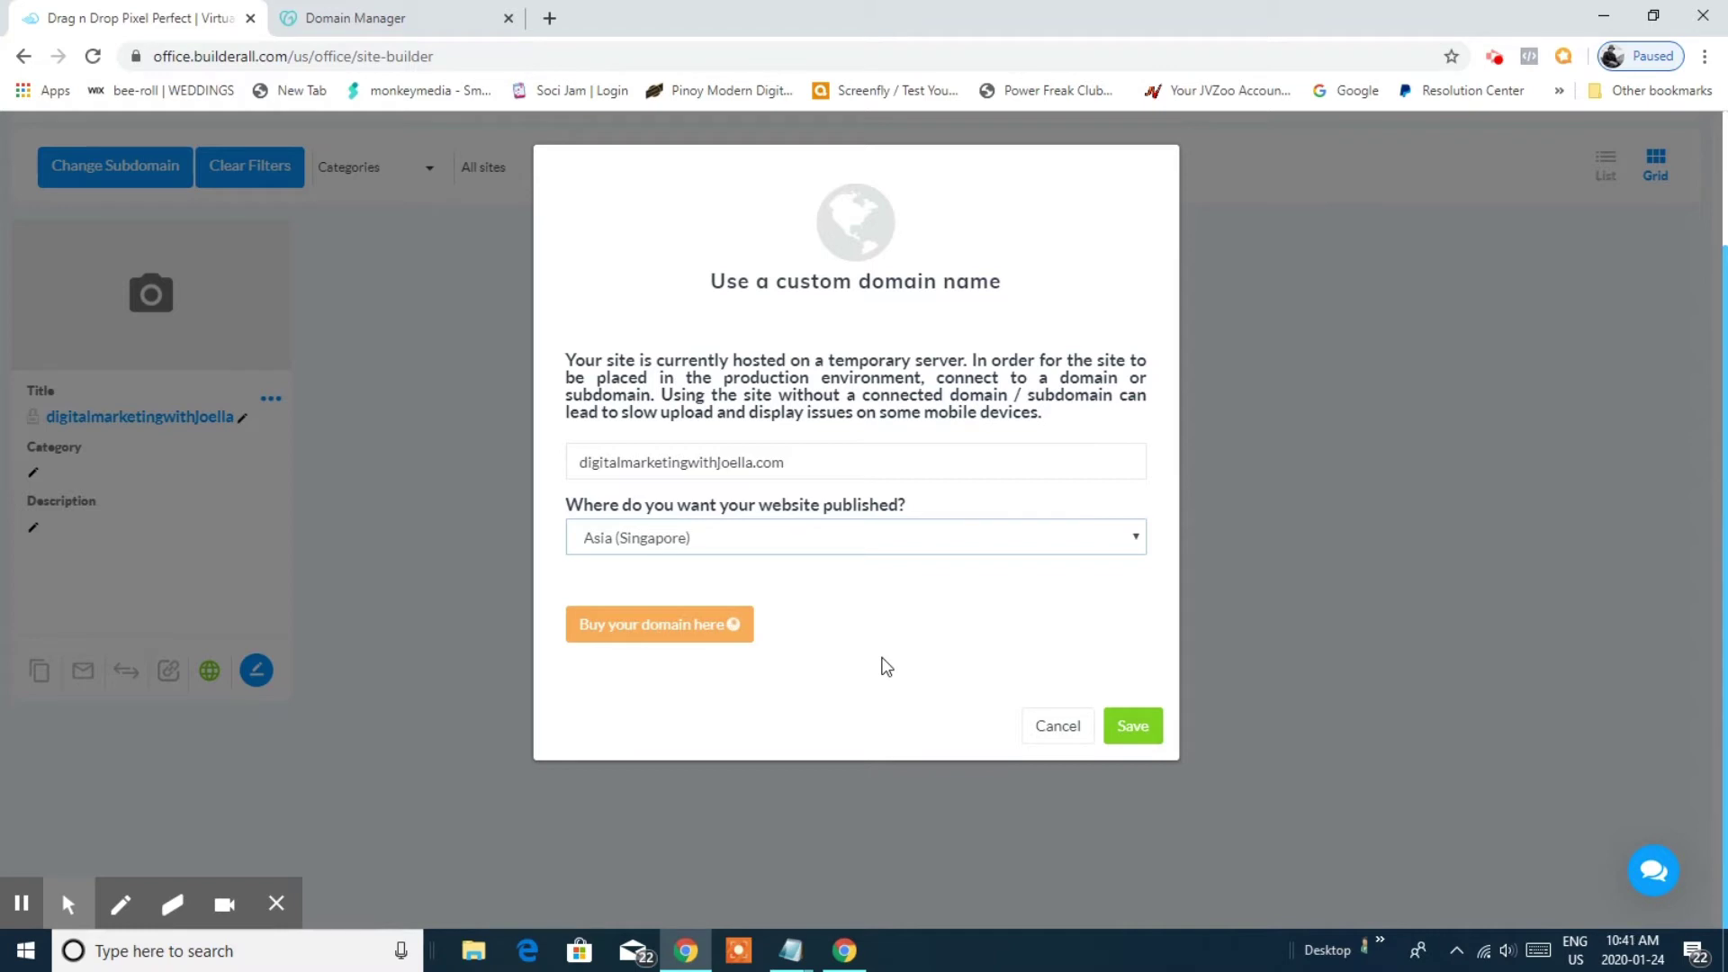
pyautogui.click(381, 16)
pyautogui.click(142, 18)
pyautogui.click(1133, 726)
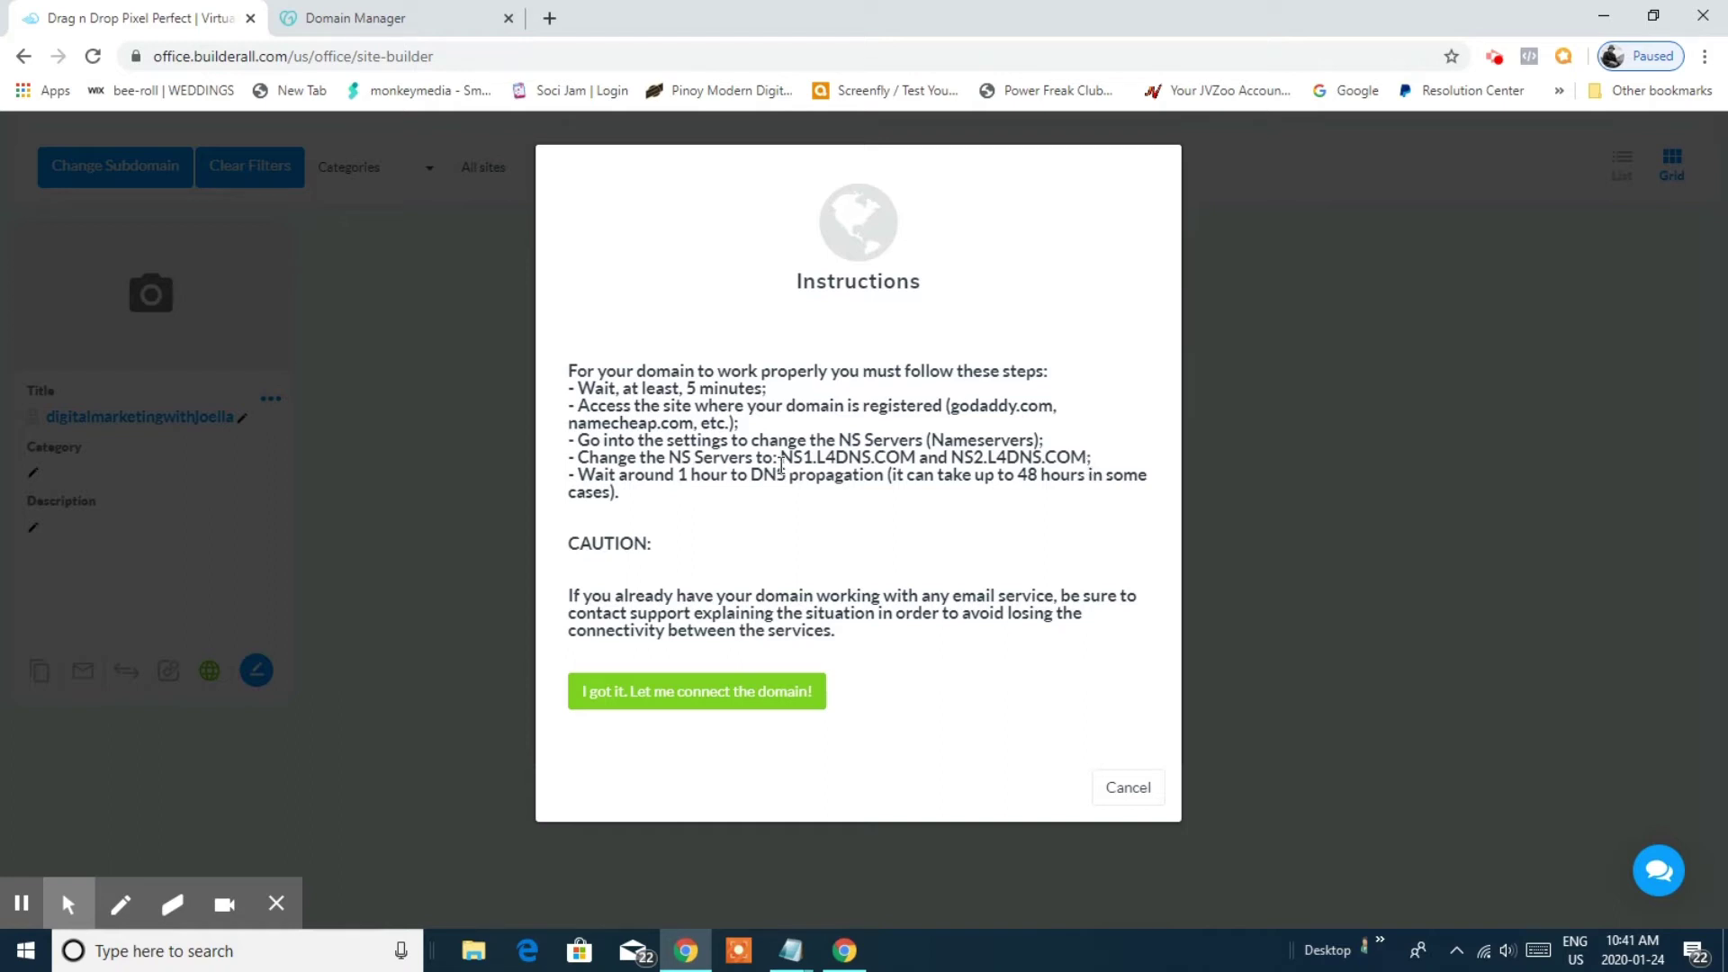
# Copy nameserver NS1.L4DNS.COM from Builderall's connection instructions.
pyautogui.moveTo(783, 458); pyautogui.dragTo(915, 462)
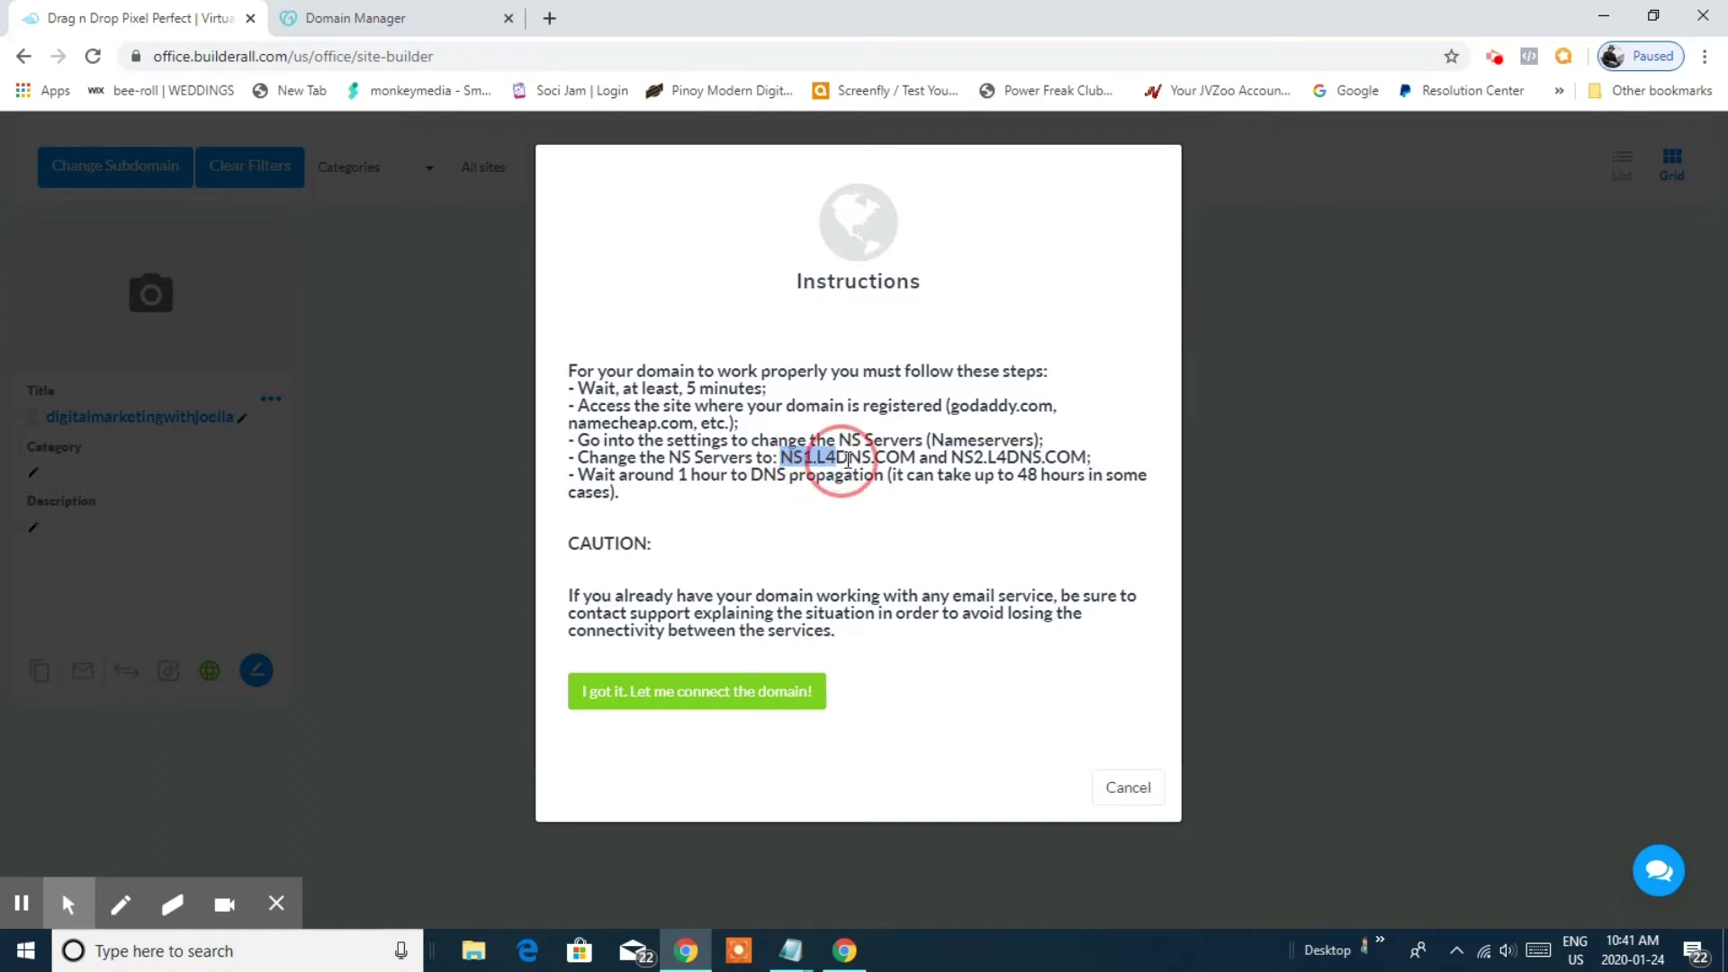
pyautogui.rightClick(907, 460)
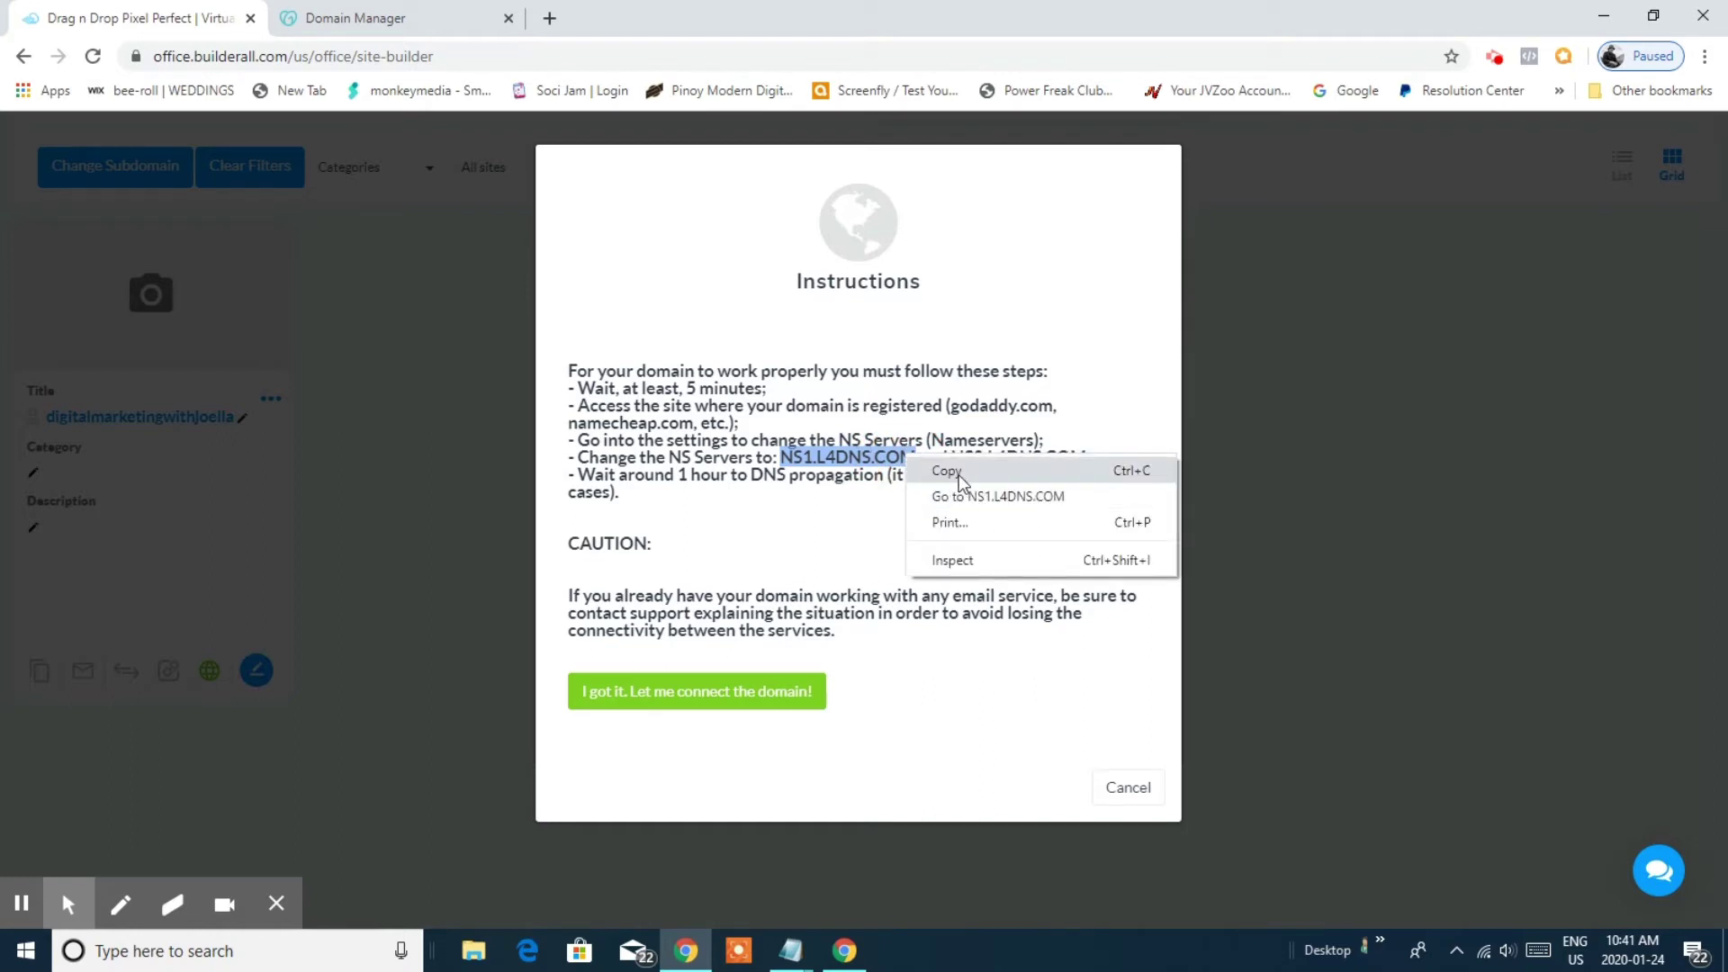
pyautogui.click(958, 474)
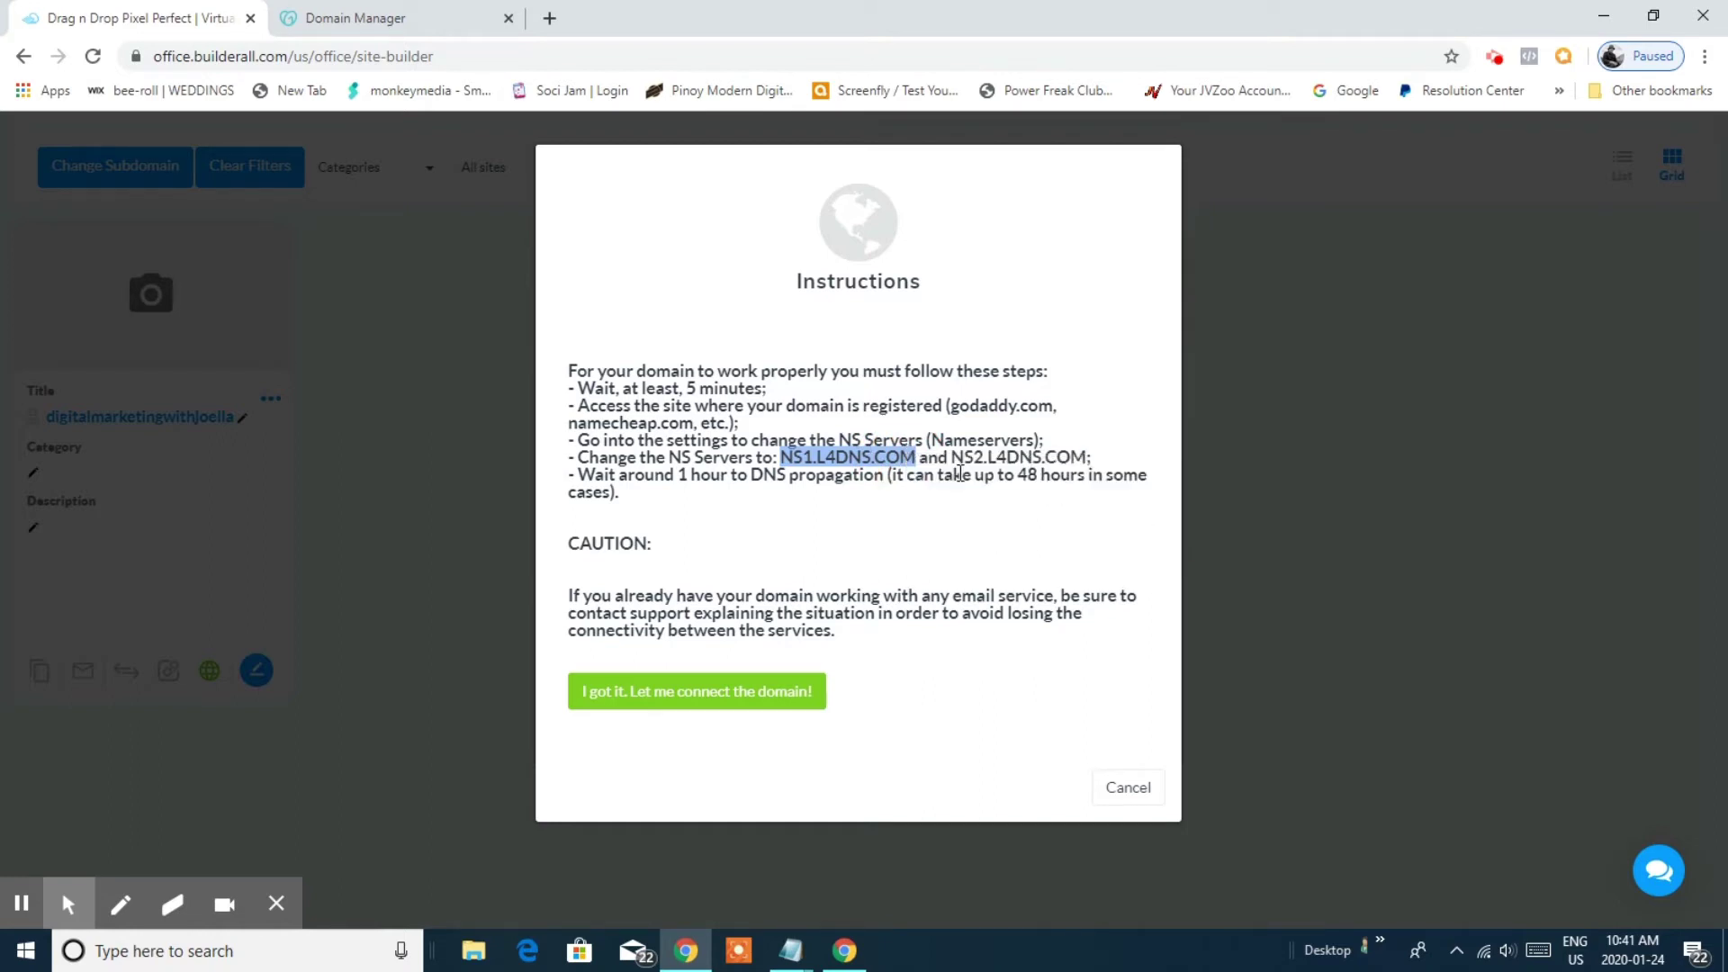
pyautogui.click(354, 18)
pyautogui.scroll(-2, 1138, 426)
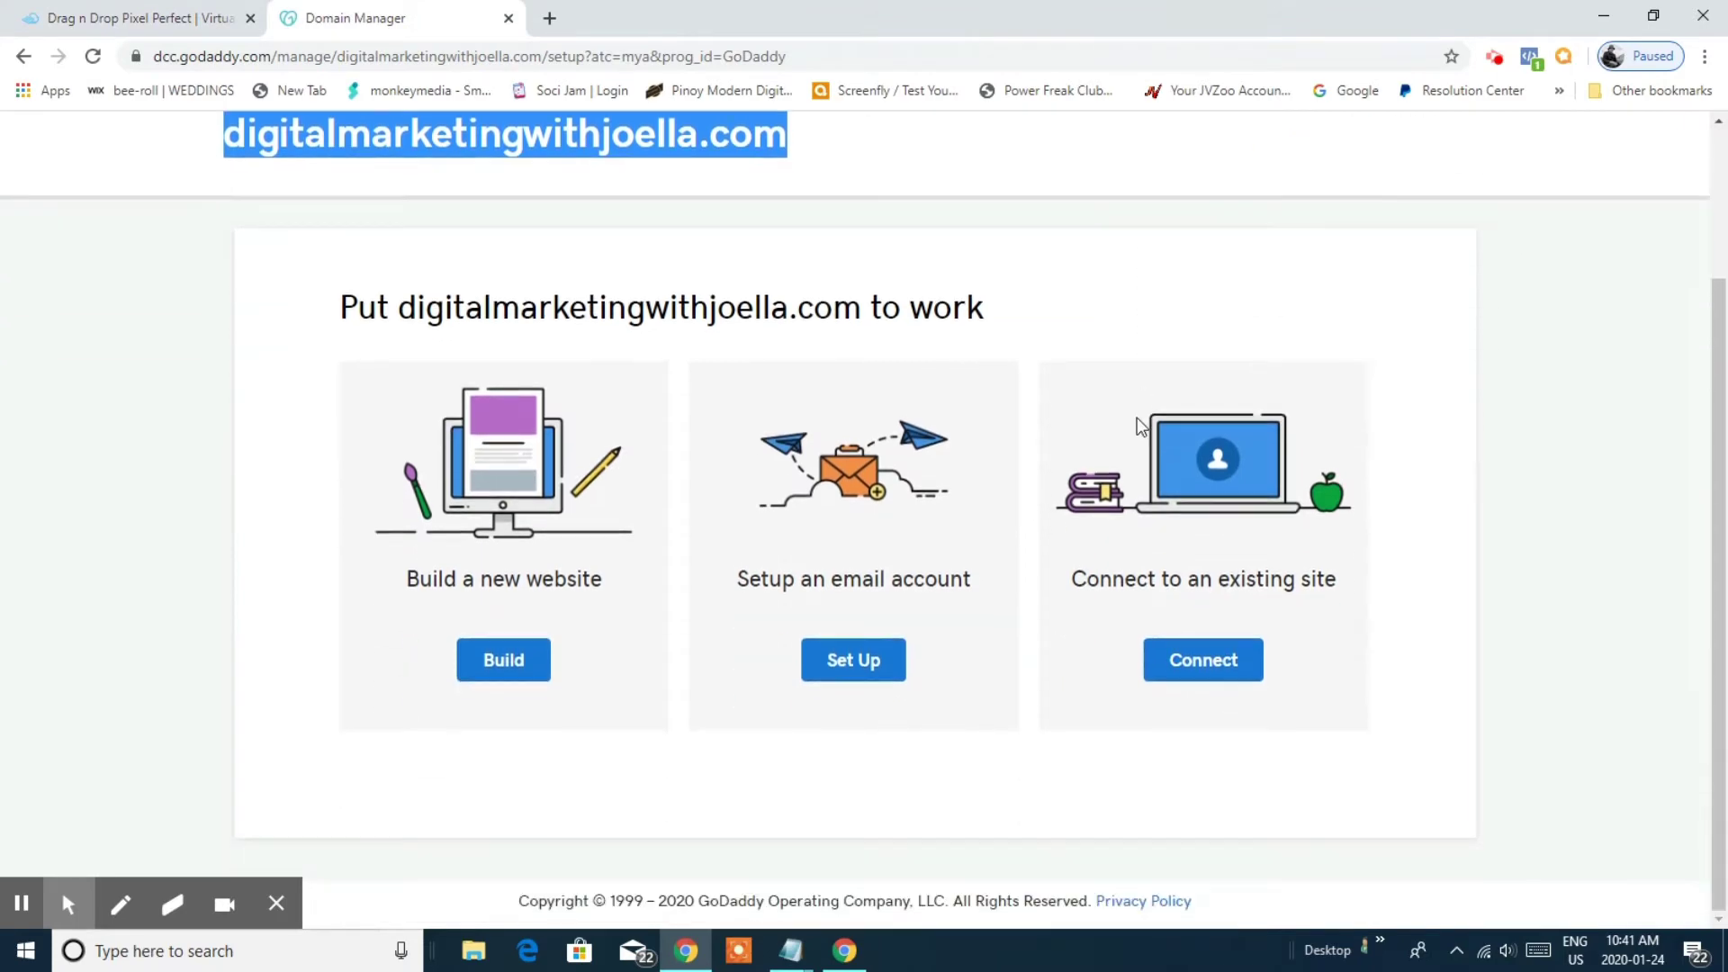
pyautogui.scroll(3, 1078, 387)
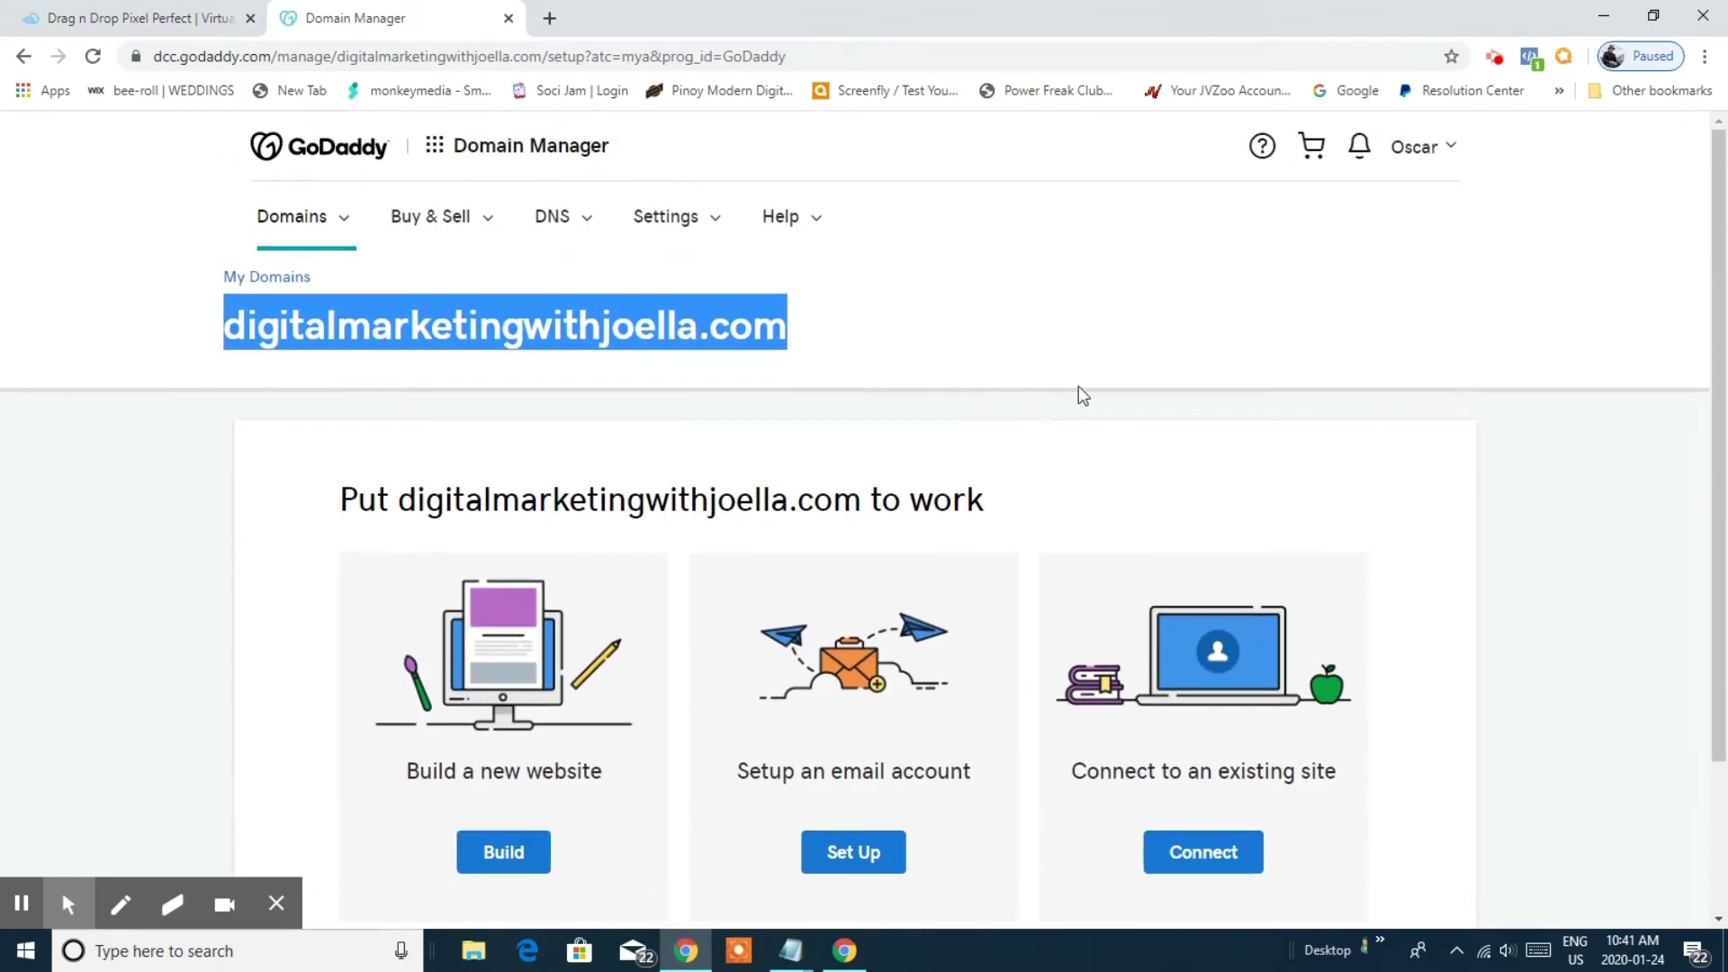
# Open GoDaddy DNS settings for digitalmarketingwithjoella.com from the products overview.
pyautogui.hotkey('alt', 'Left')
pyautogui.scroll(2, 1576, 367)
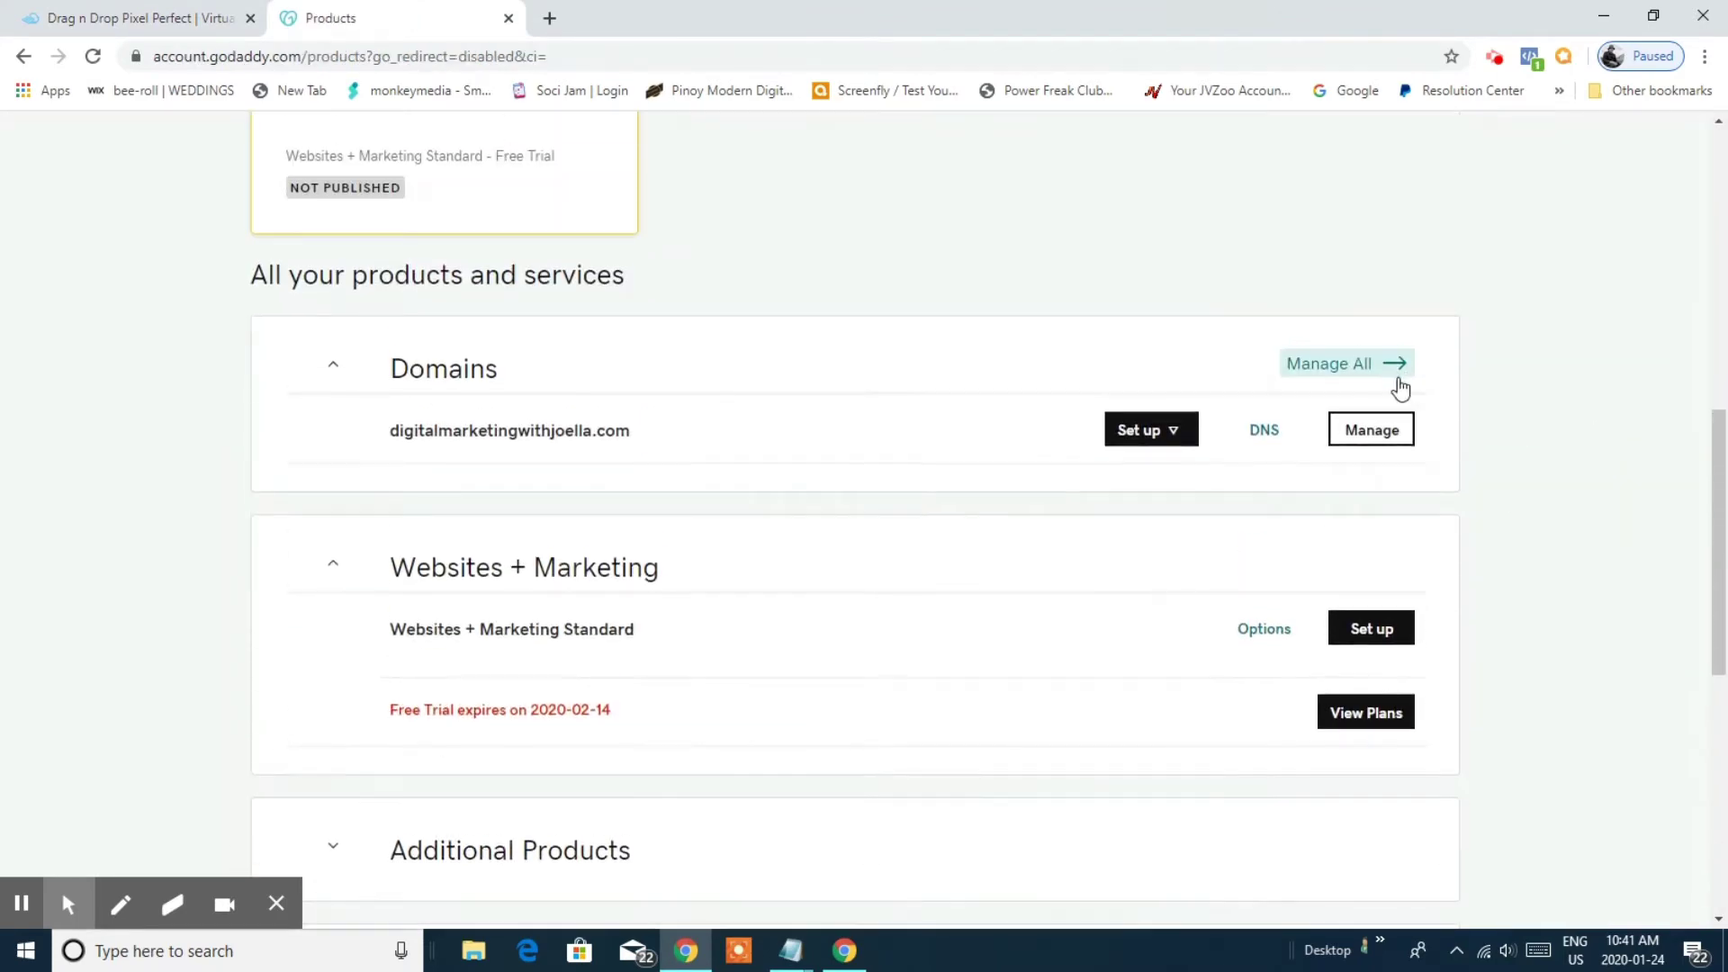
pyautogui.click(1265, 429)
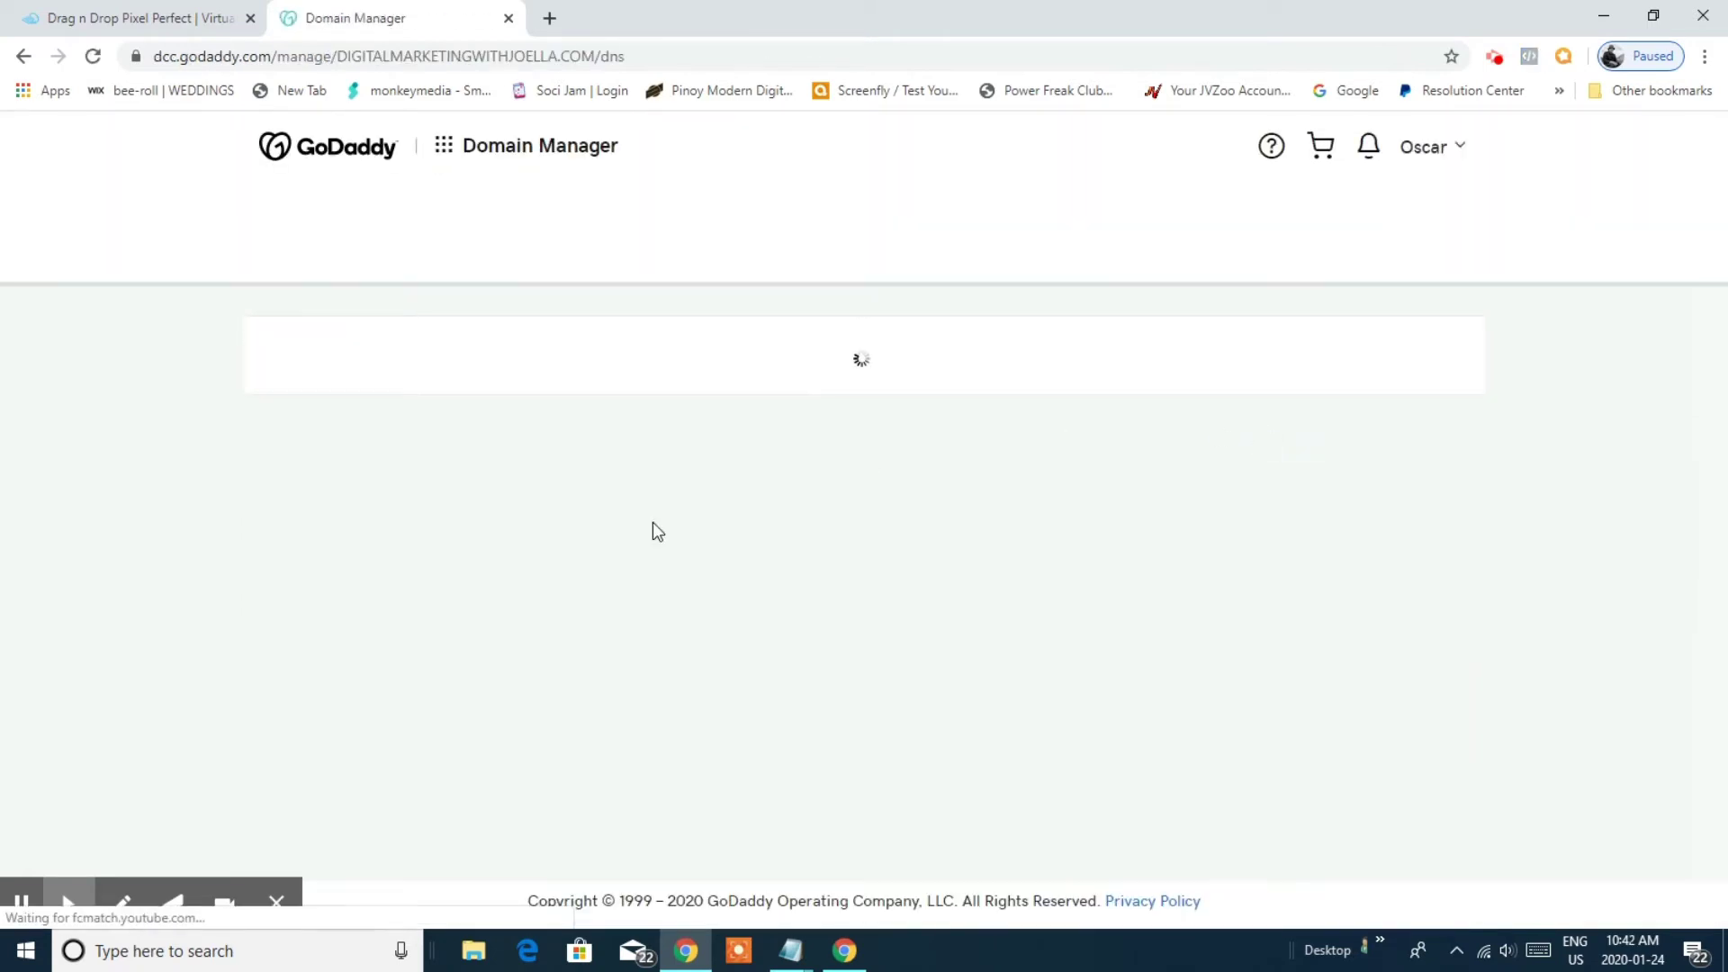
pyautogui.scroll(-3, 1020, 355)
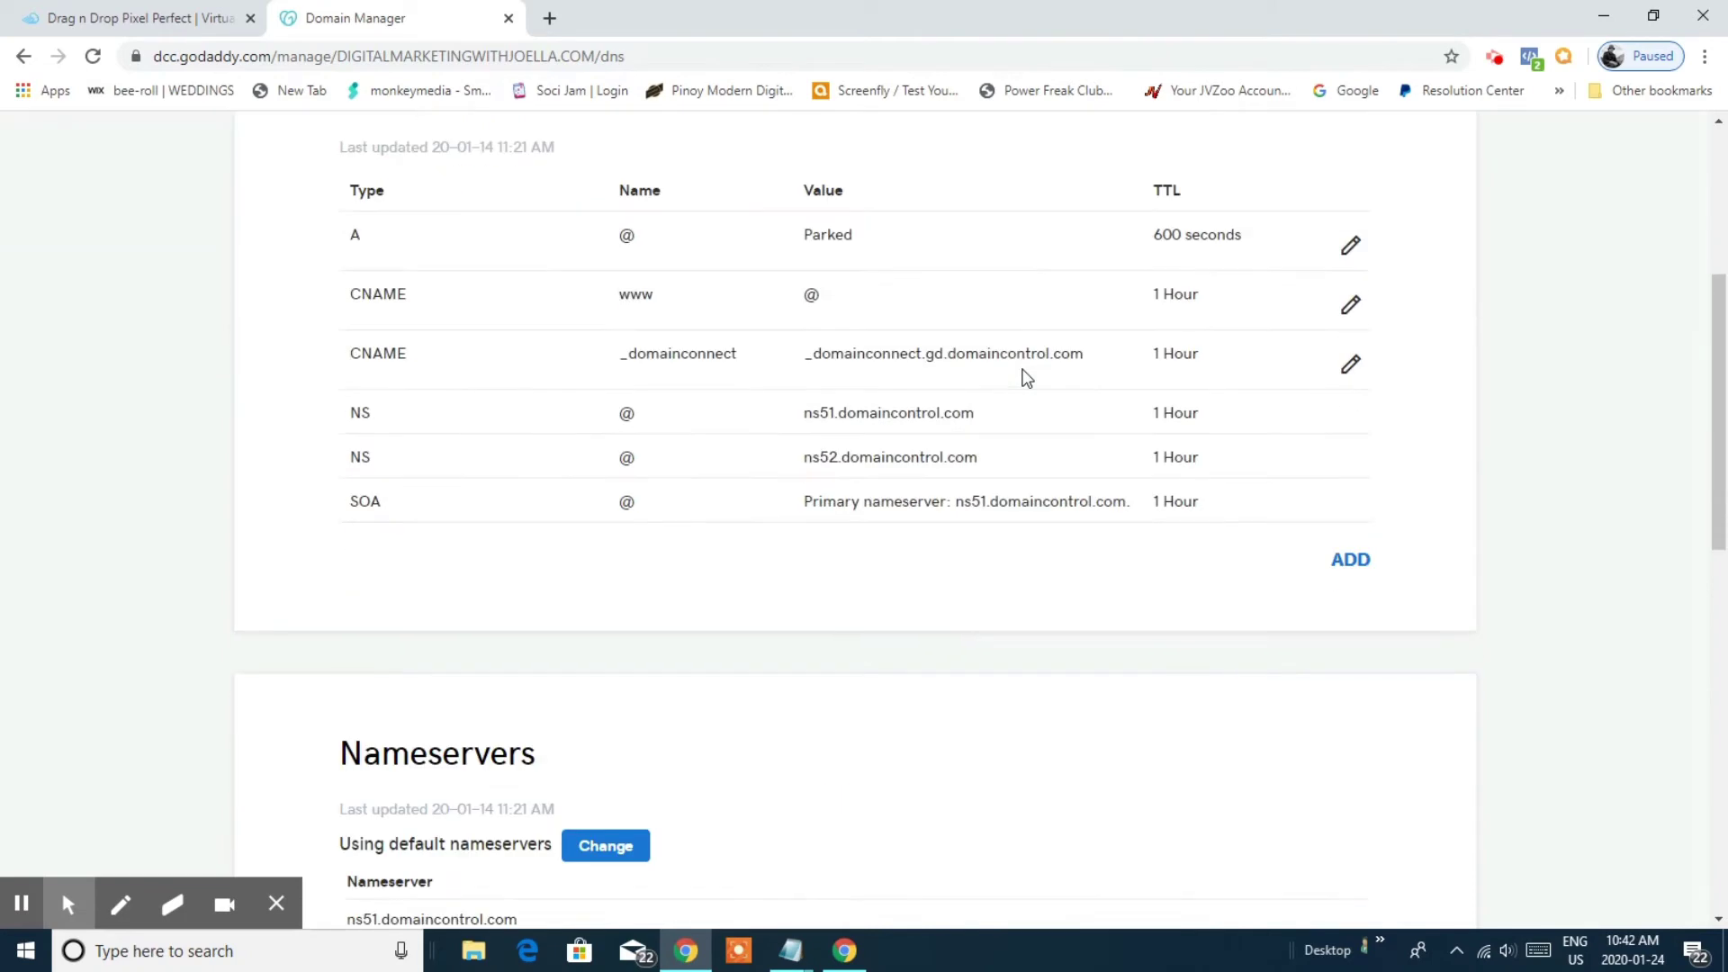
pyautogui.scroll(3, 1024, 377)
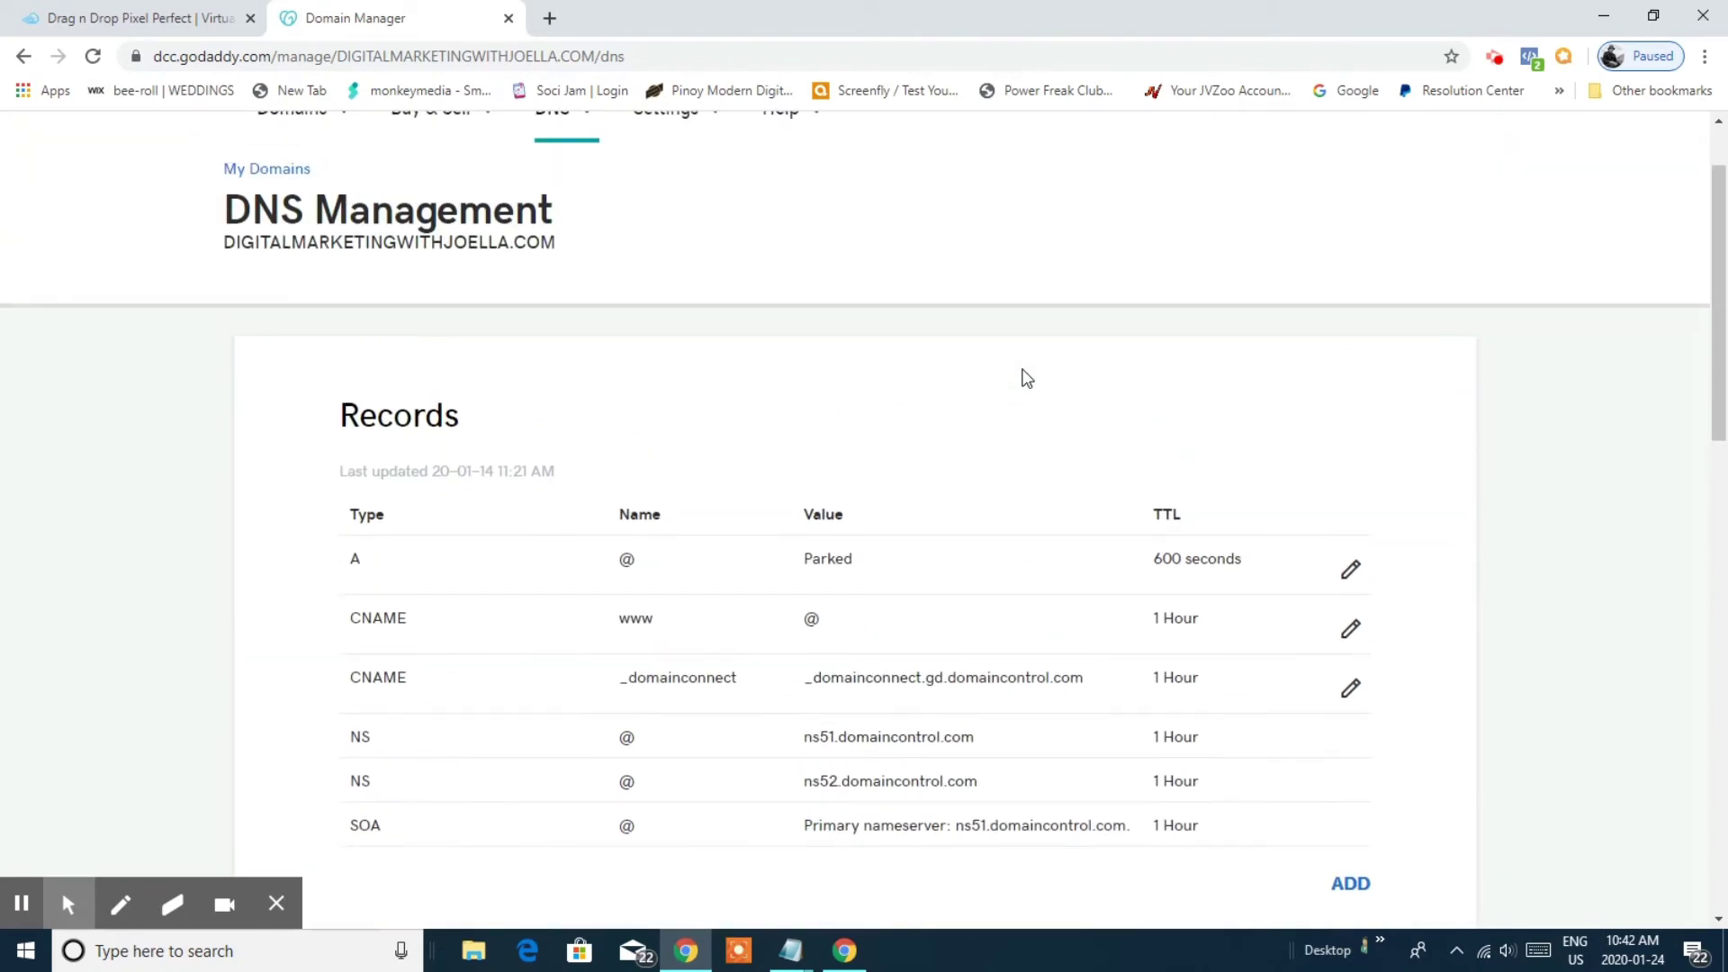
pyautogui.scroll(-3, 1024, 377)
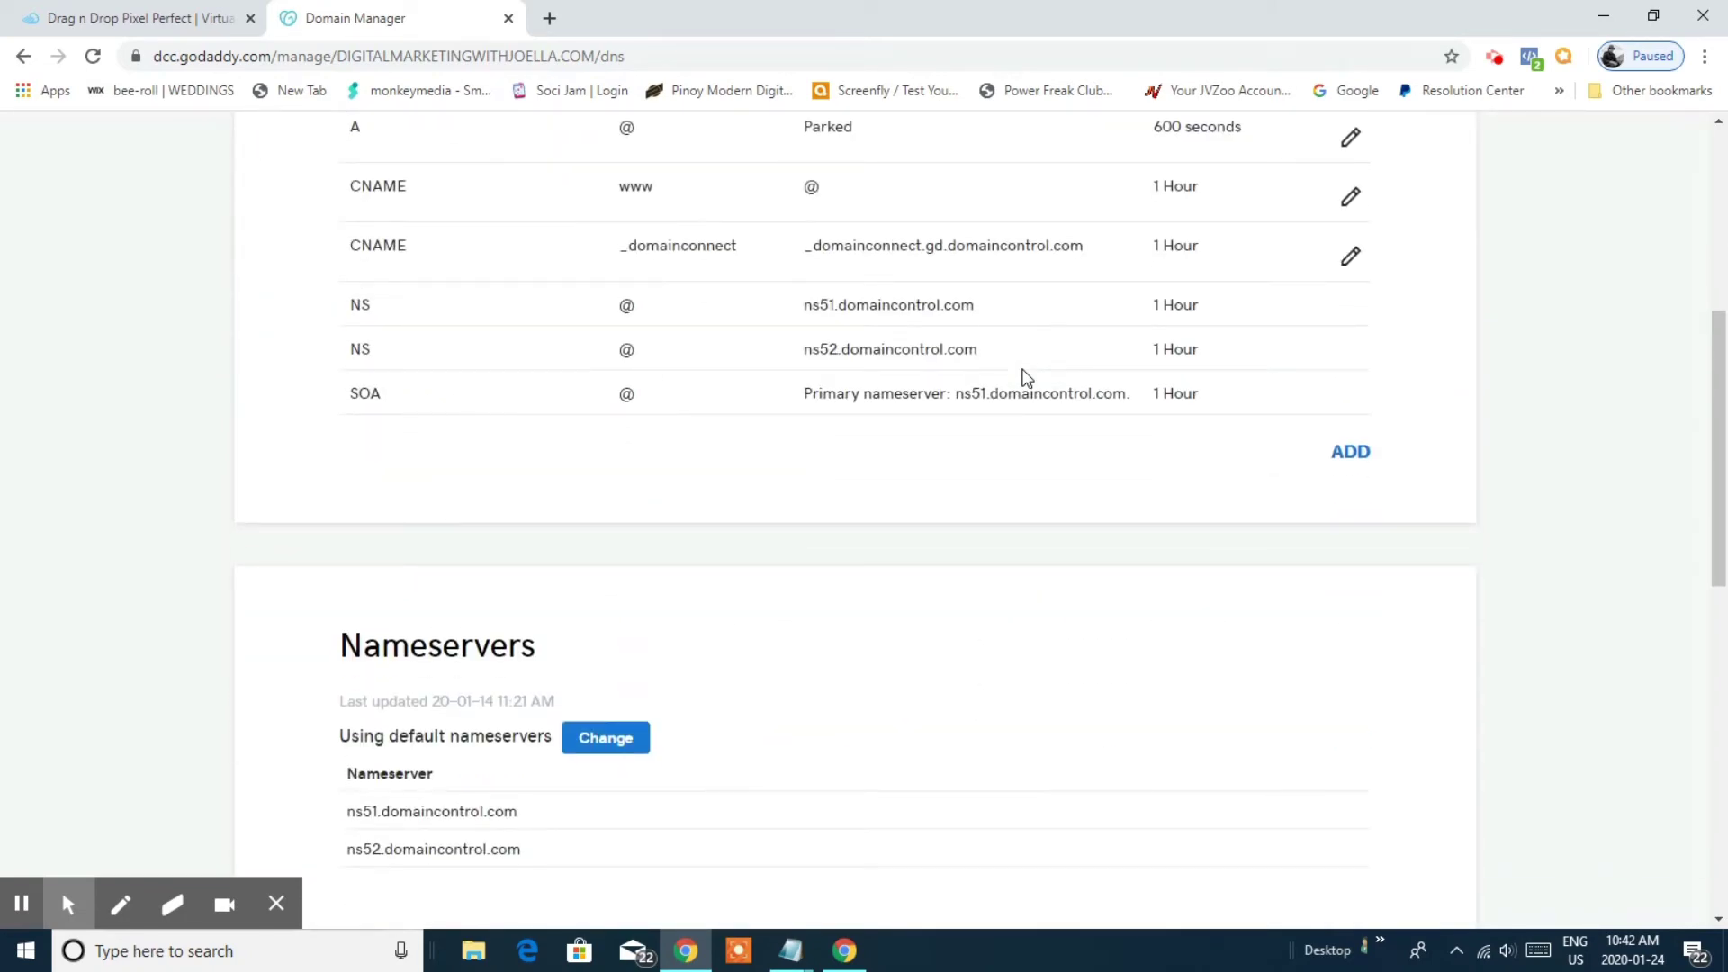
pyautogui.scroll(-3, 825, 537)
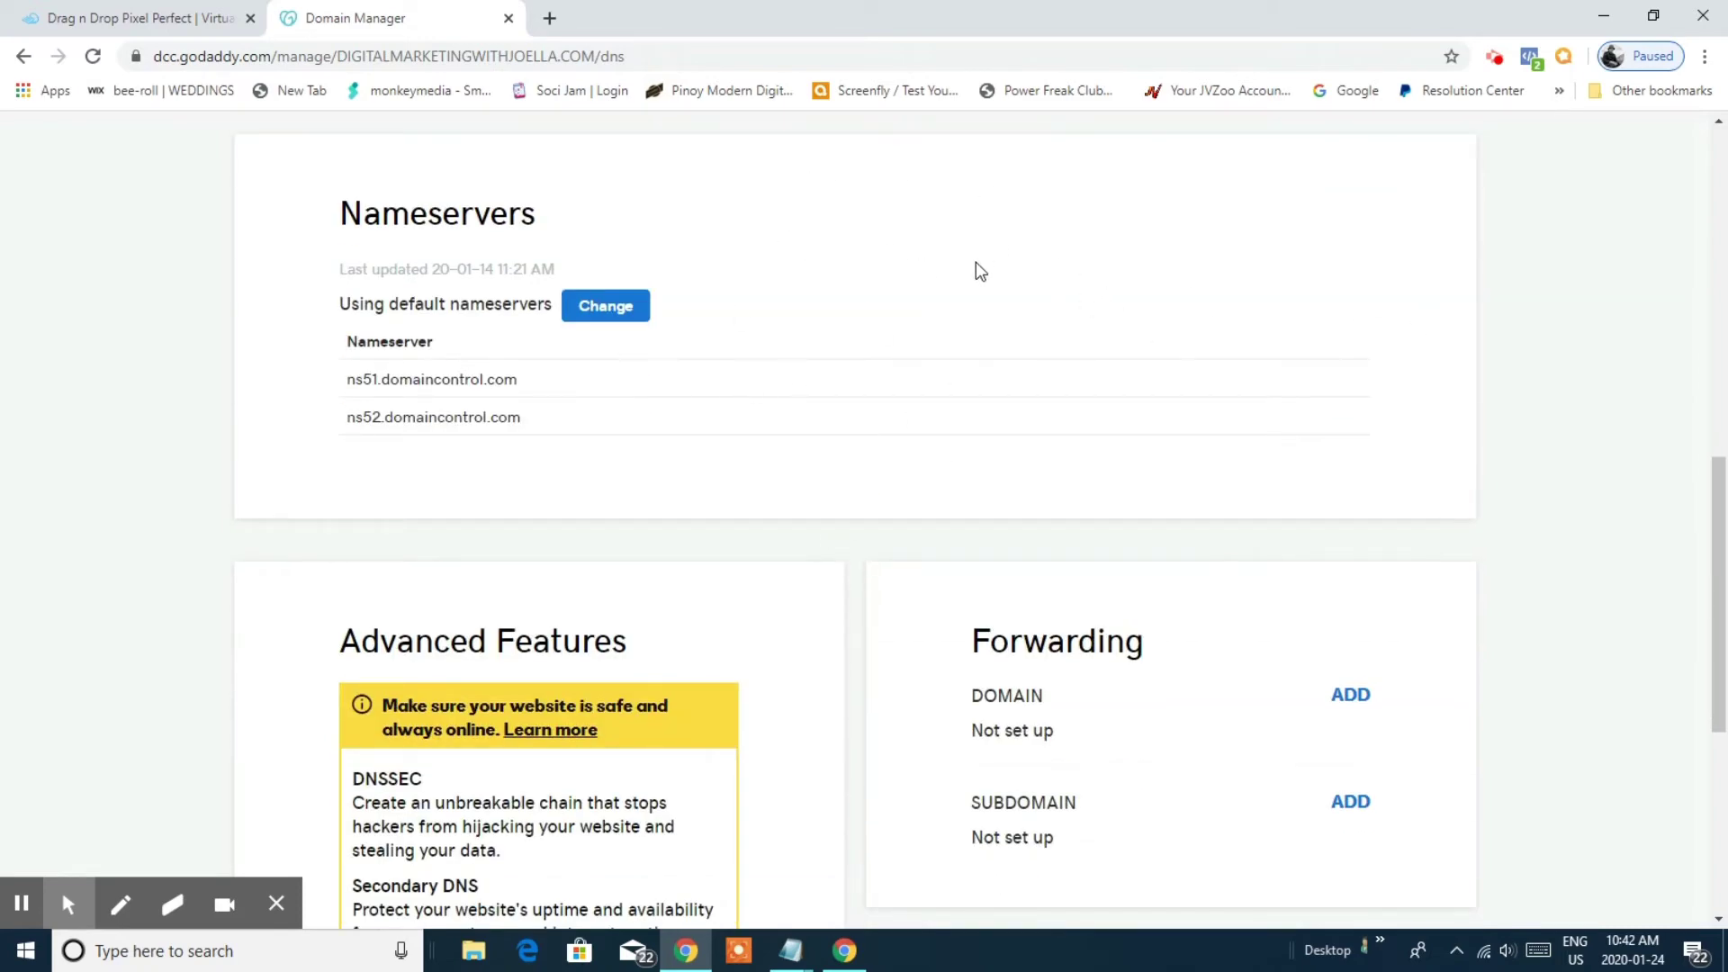
pyautogui.scroll(-3, 977, 264)
pyautogui.scroll(4, 981, 272)
pyautogui.scroll(-1, 879, 469)
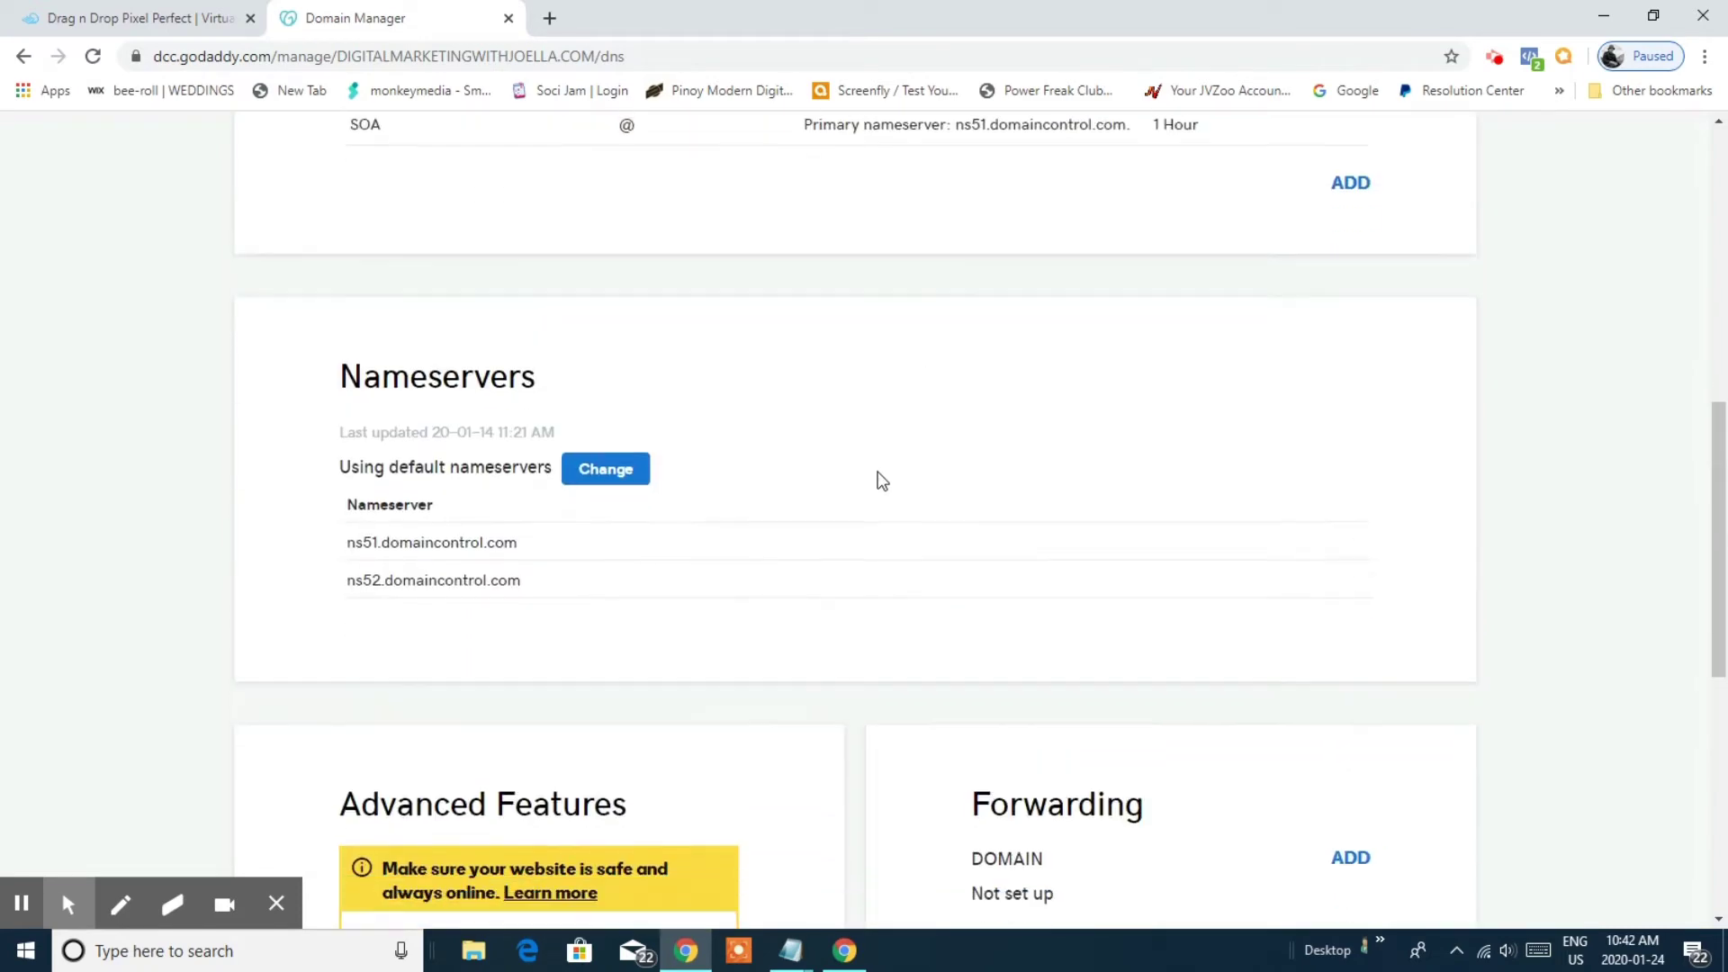
pyautogui.scroll(-1, 879, 469)
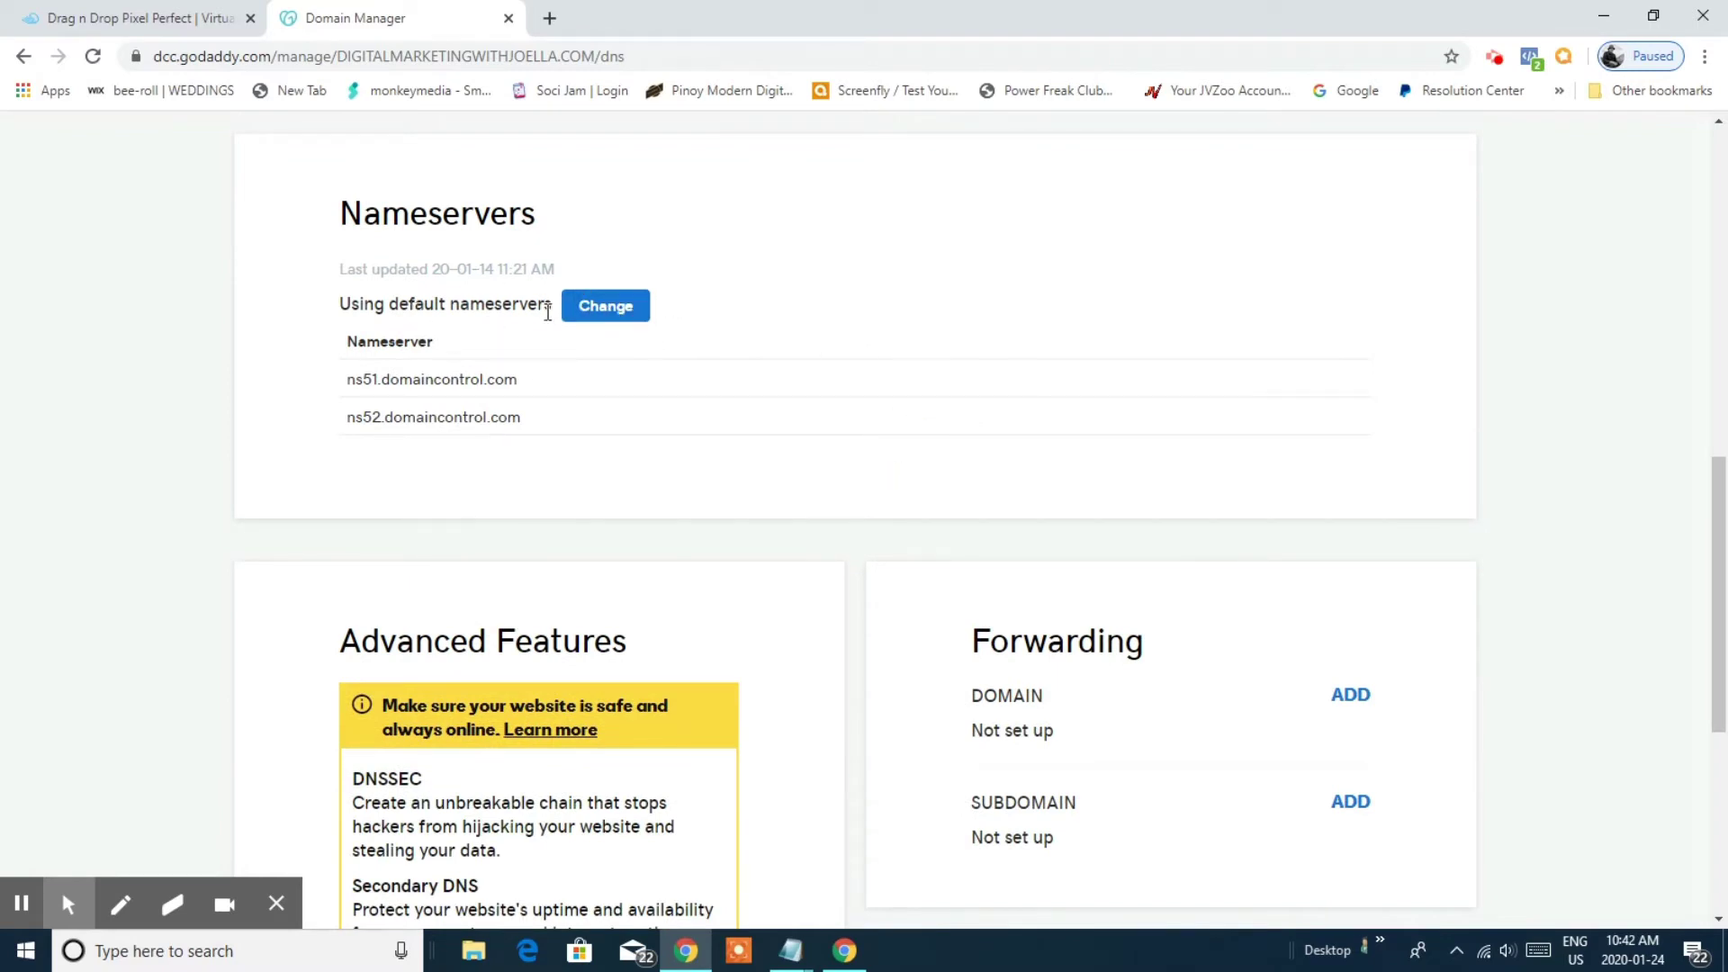
pyautogui.click(605, 308)
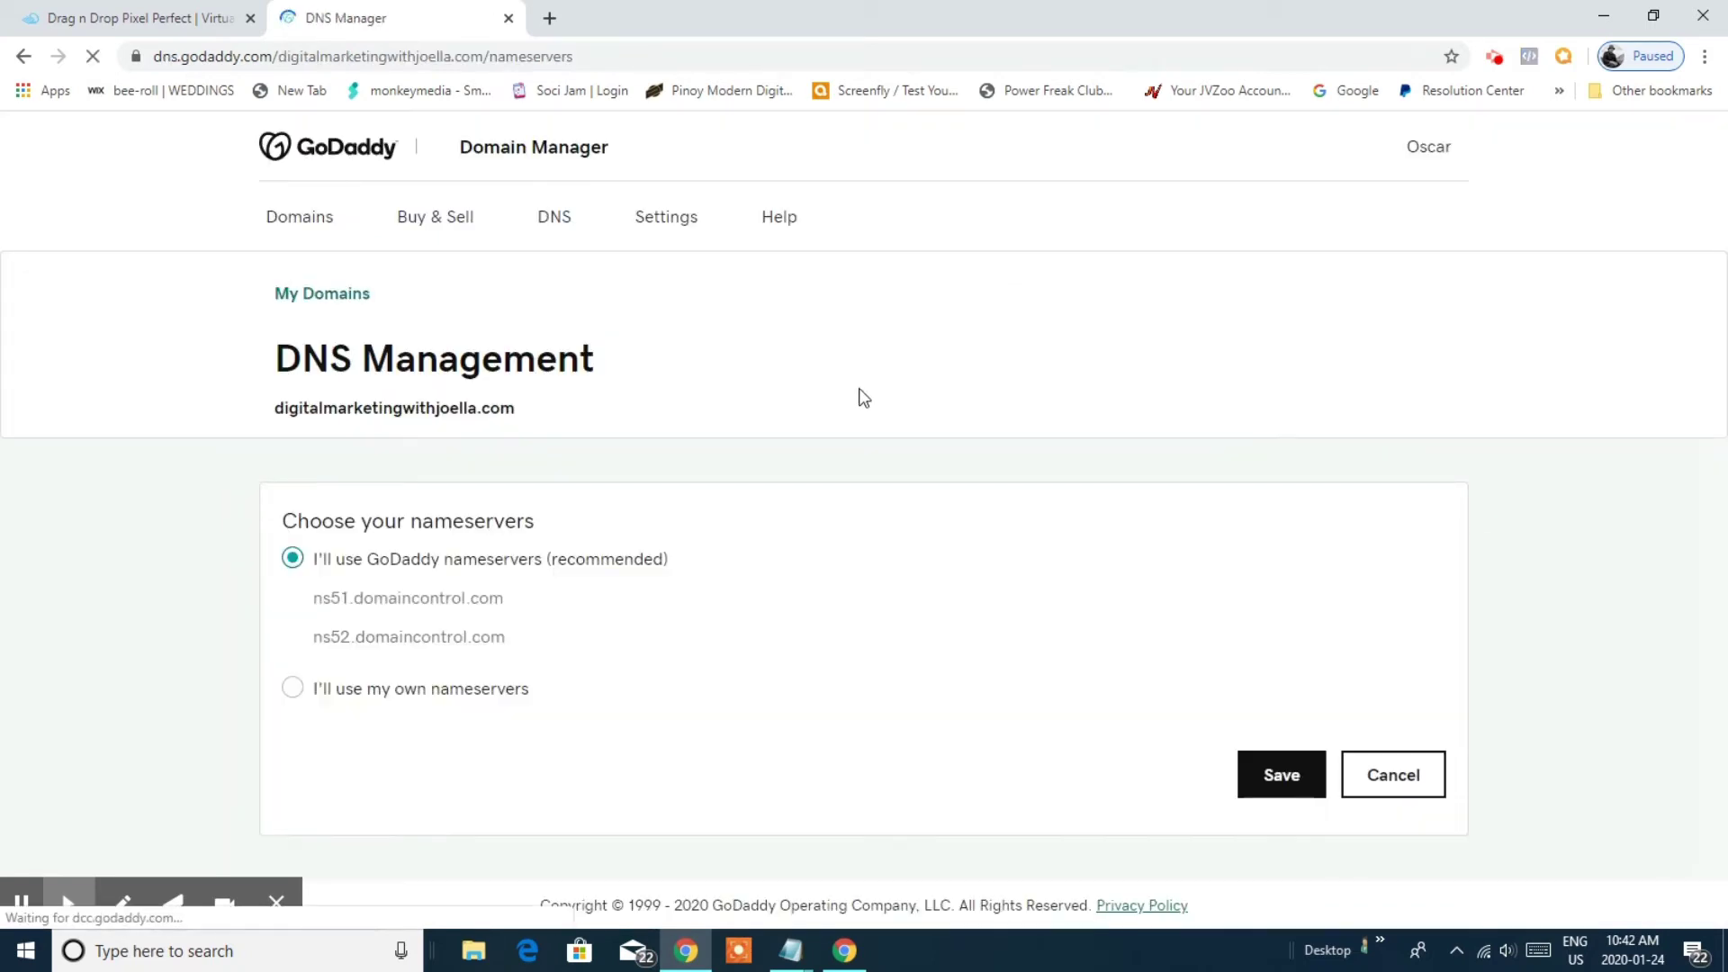
pyautogui.scroll(-1, 852, 424)
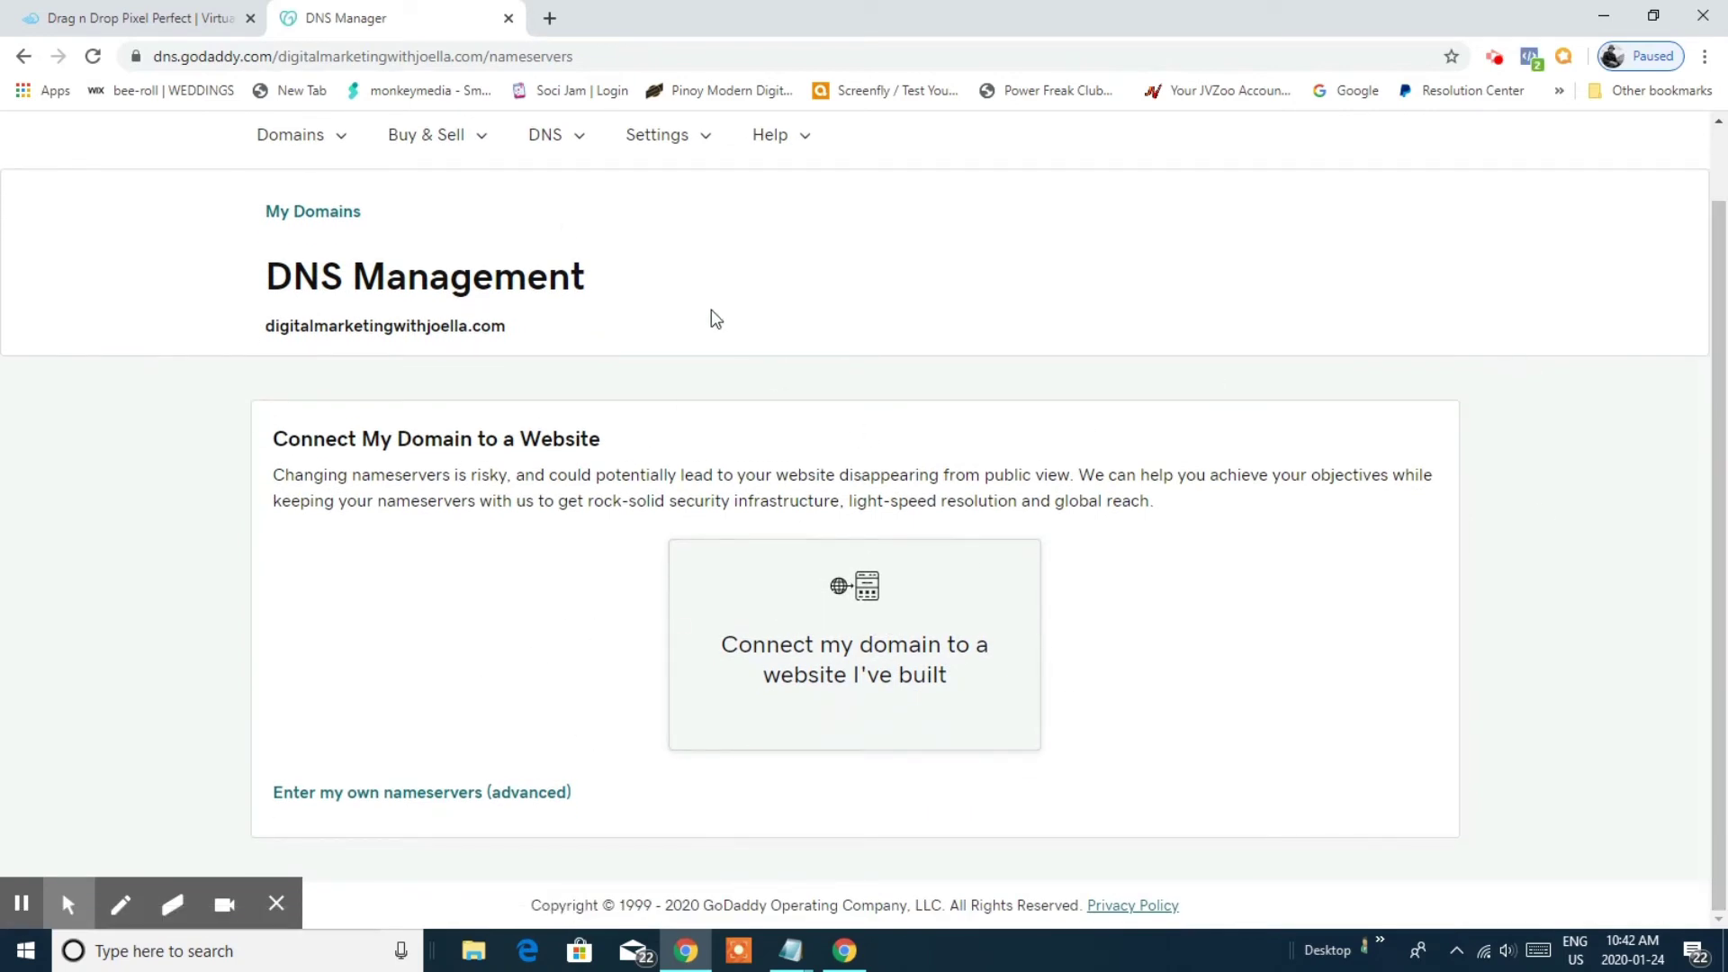
# Recheck Builderall's required nameservers, then choose 'Enter my own nameservers (advanced)'.
pyautogui.click(142, 18)
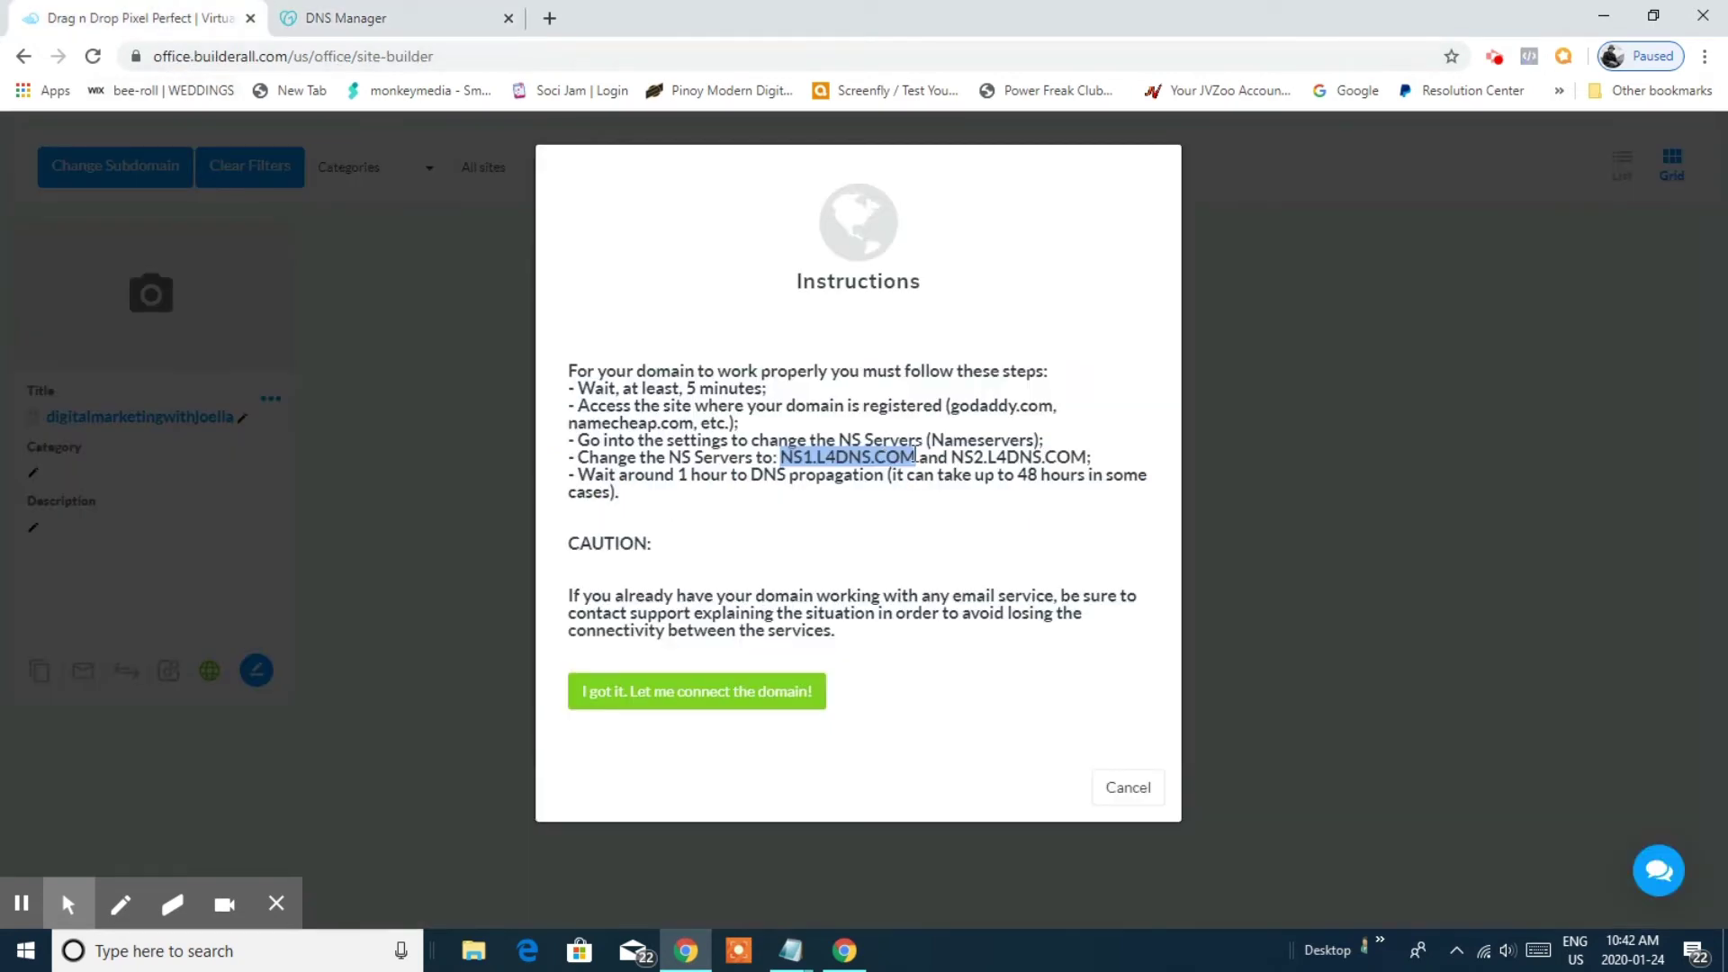
pyautogui.click(344, 18)
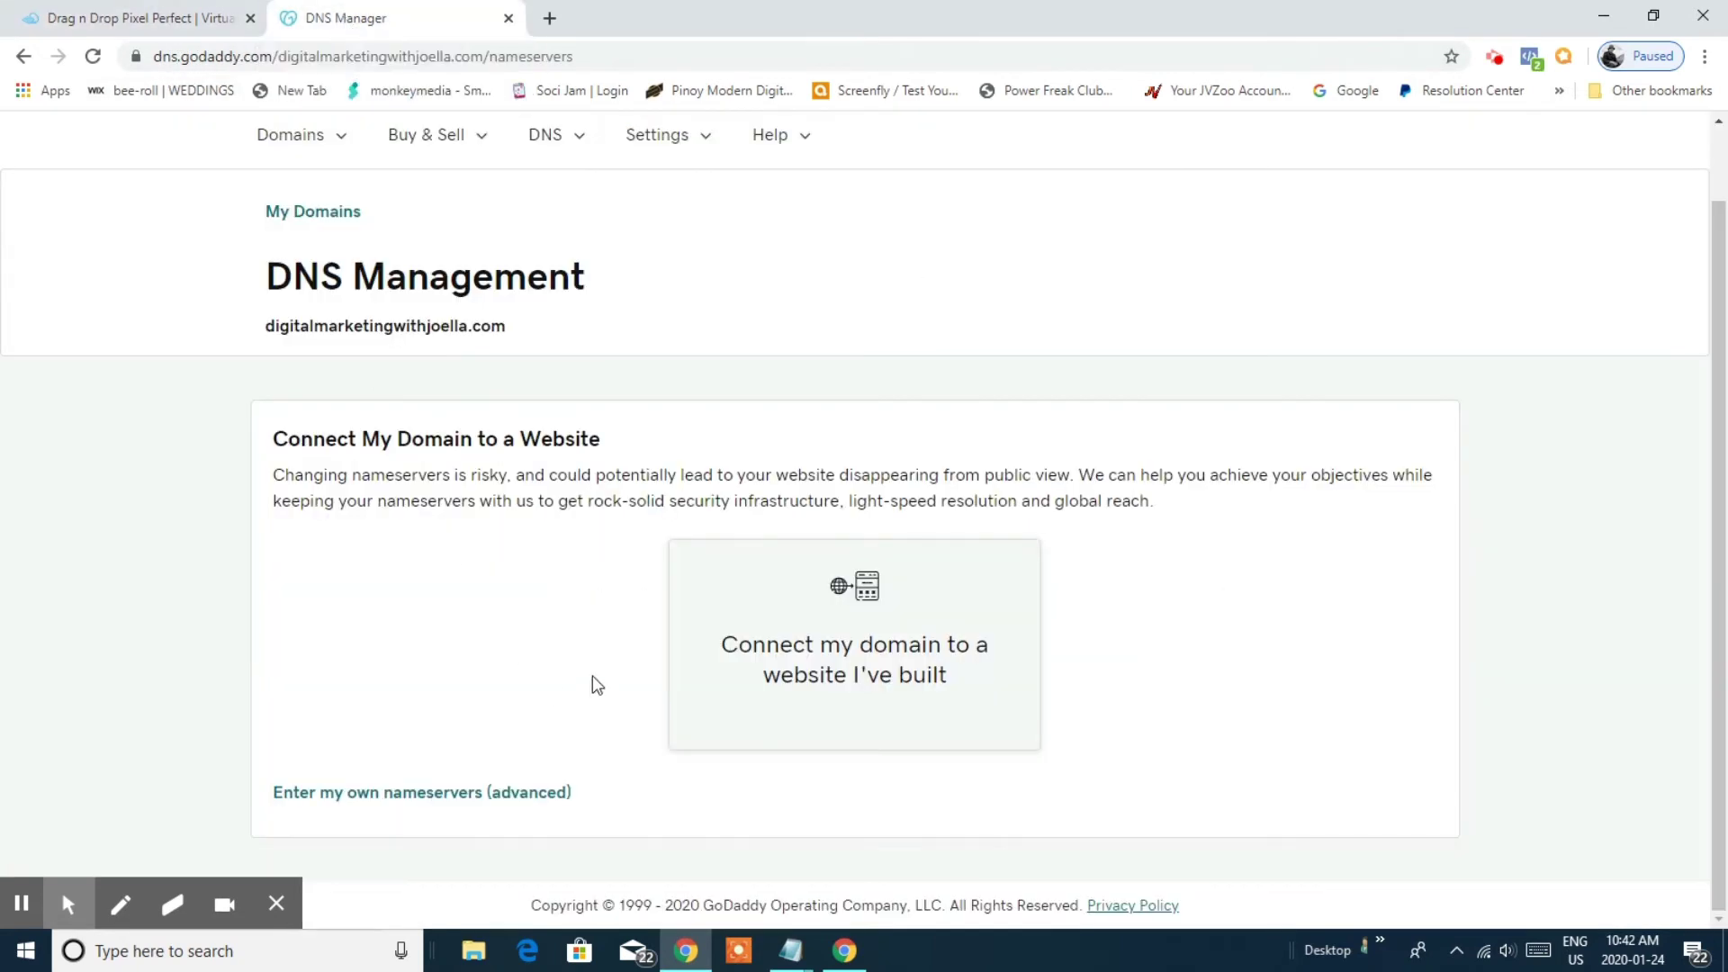
pyautogui.click(507, 793)
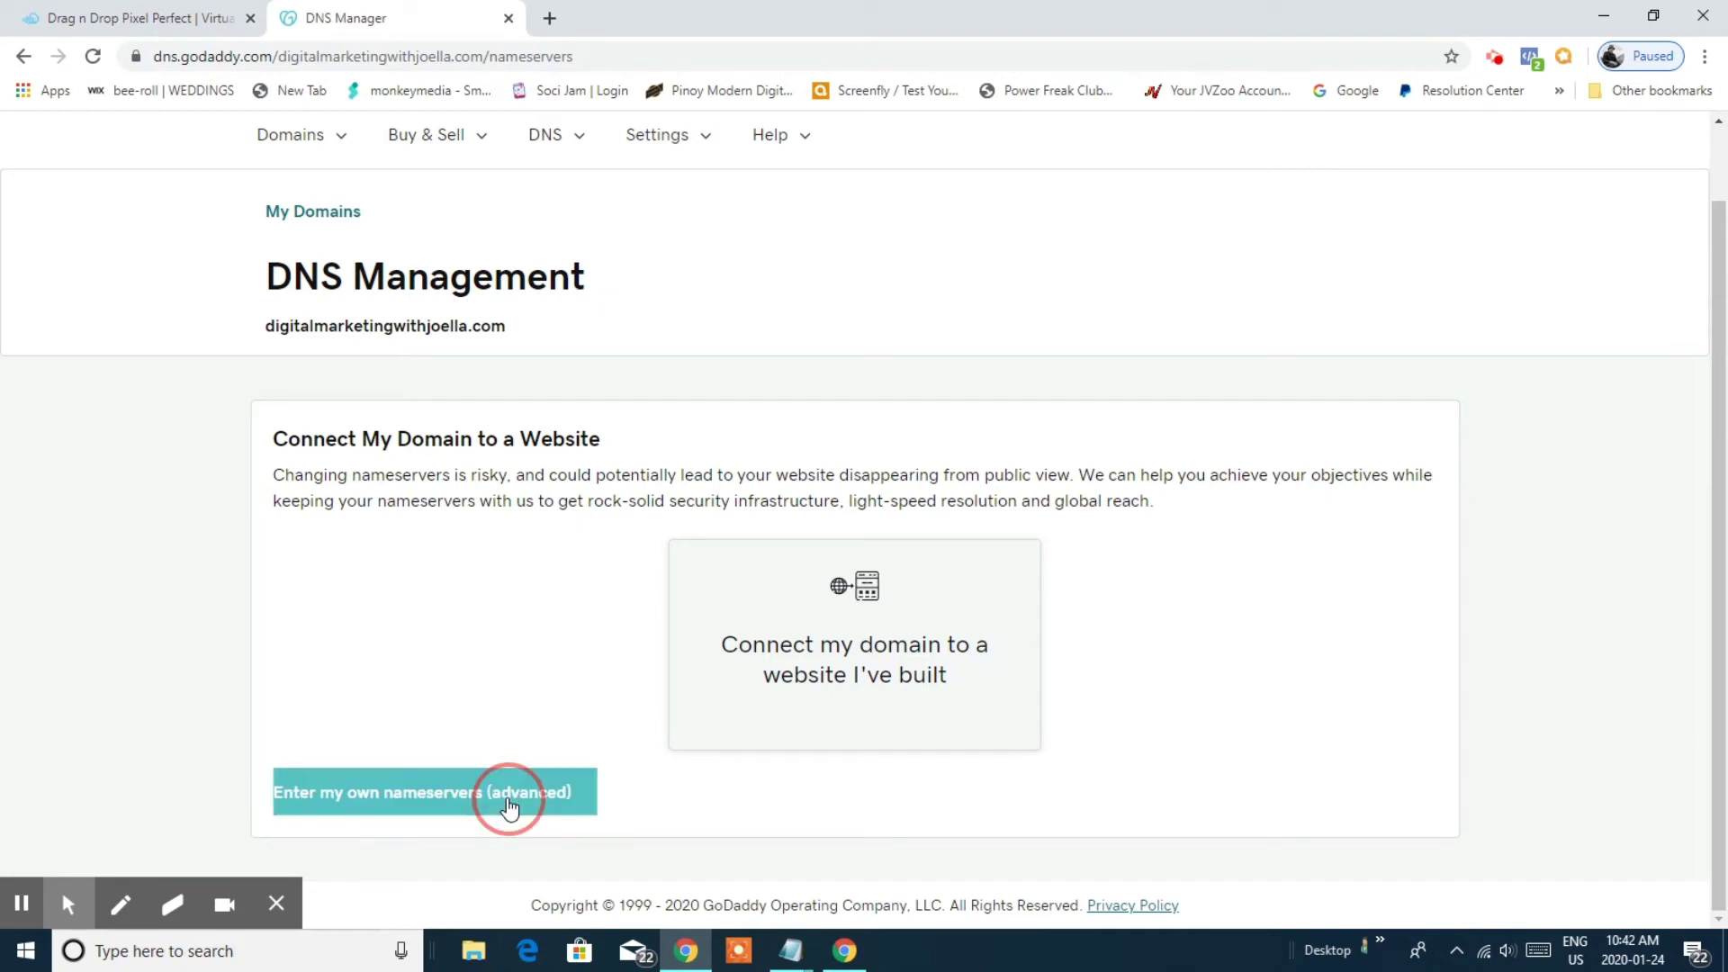
# Paste NS1.L4DNS.COM into the Nameserver 1 field.
pyautogui.click(694, 580)
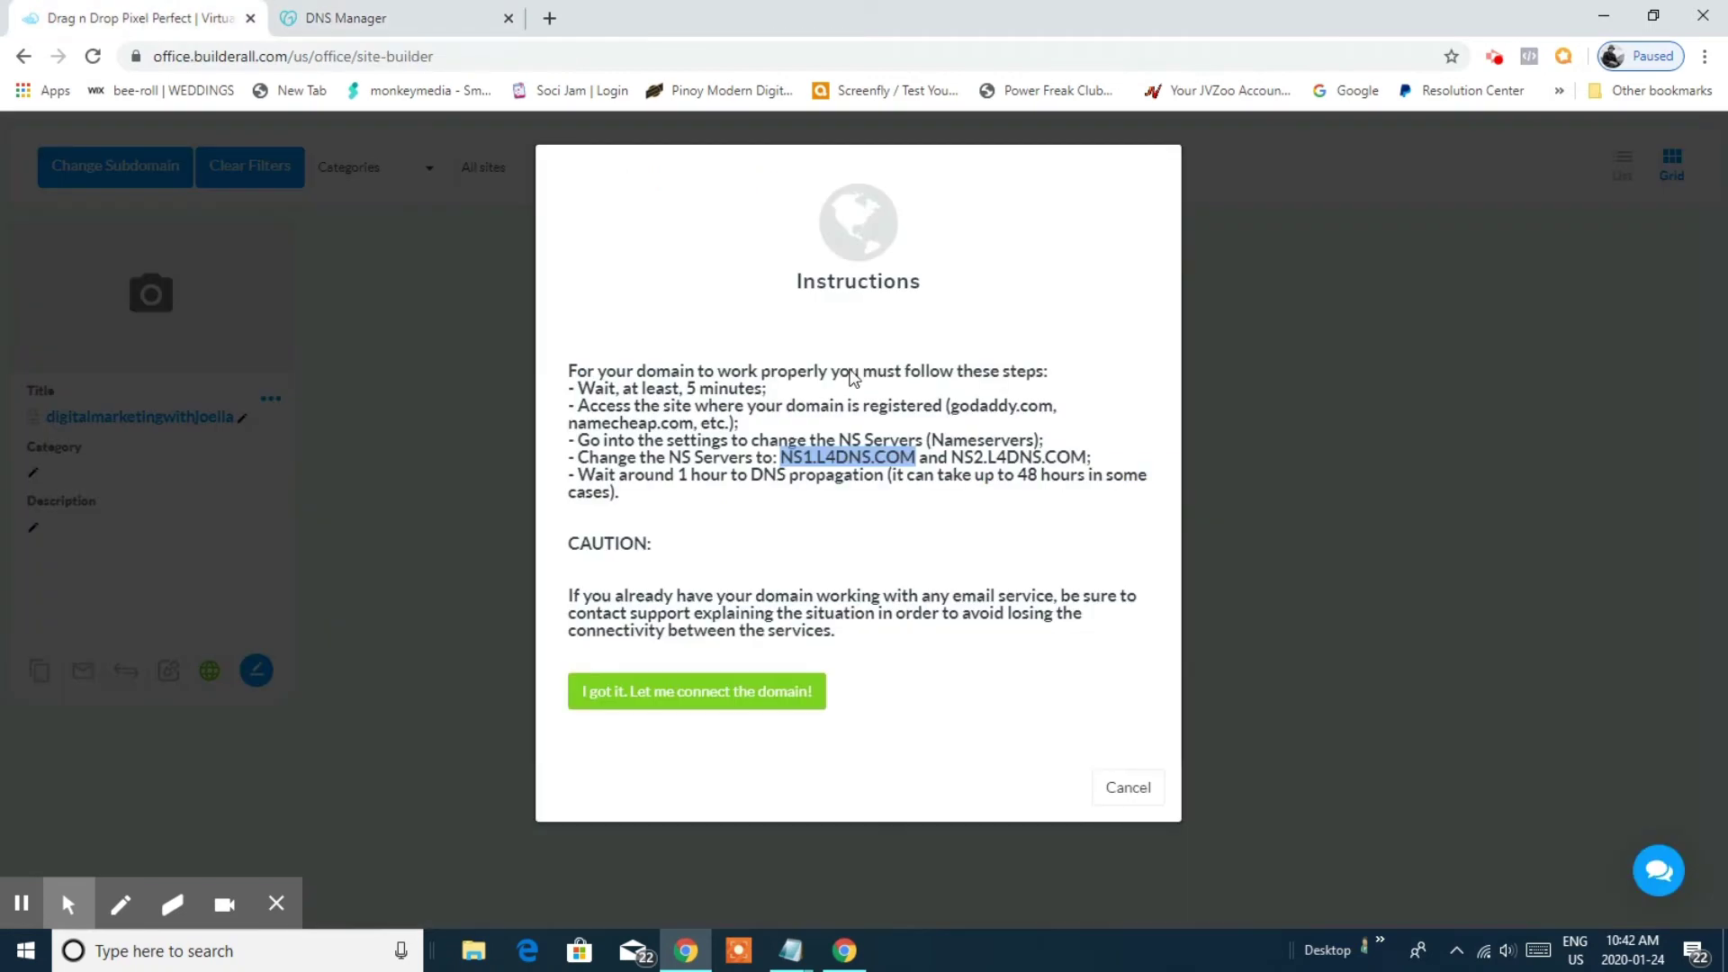
pyautogui.click(142, 18)
pyautogui.click(347, 18)
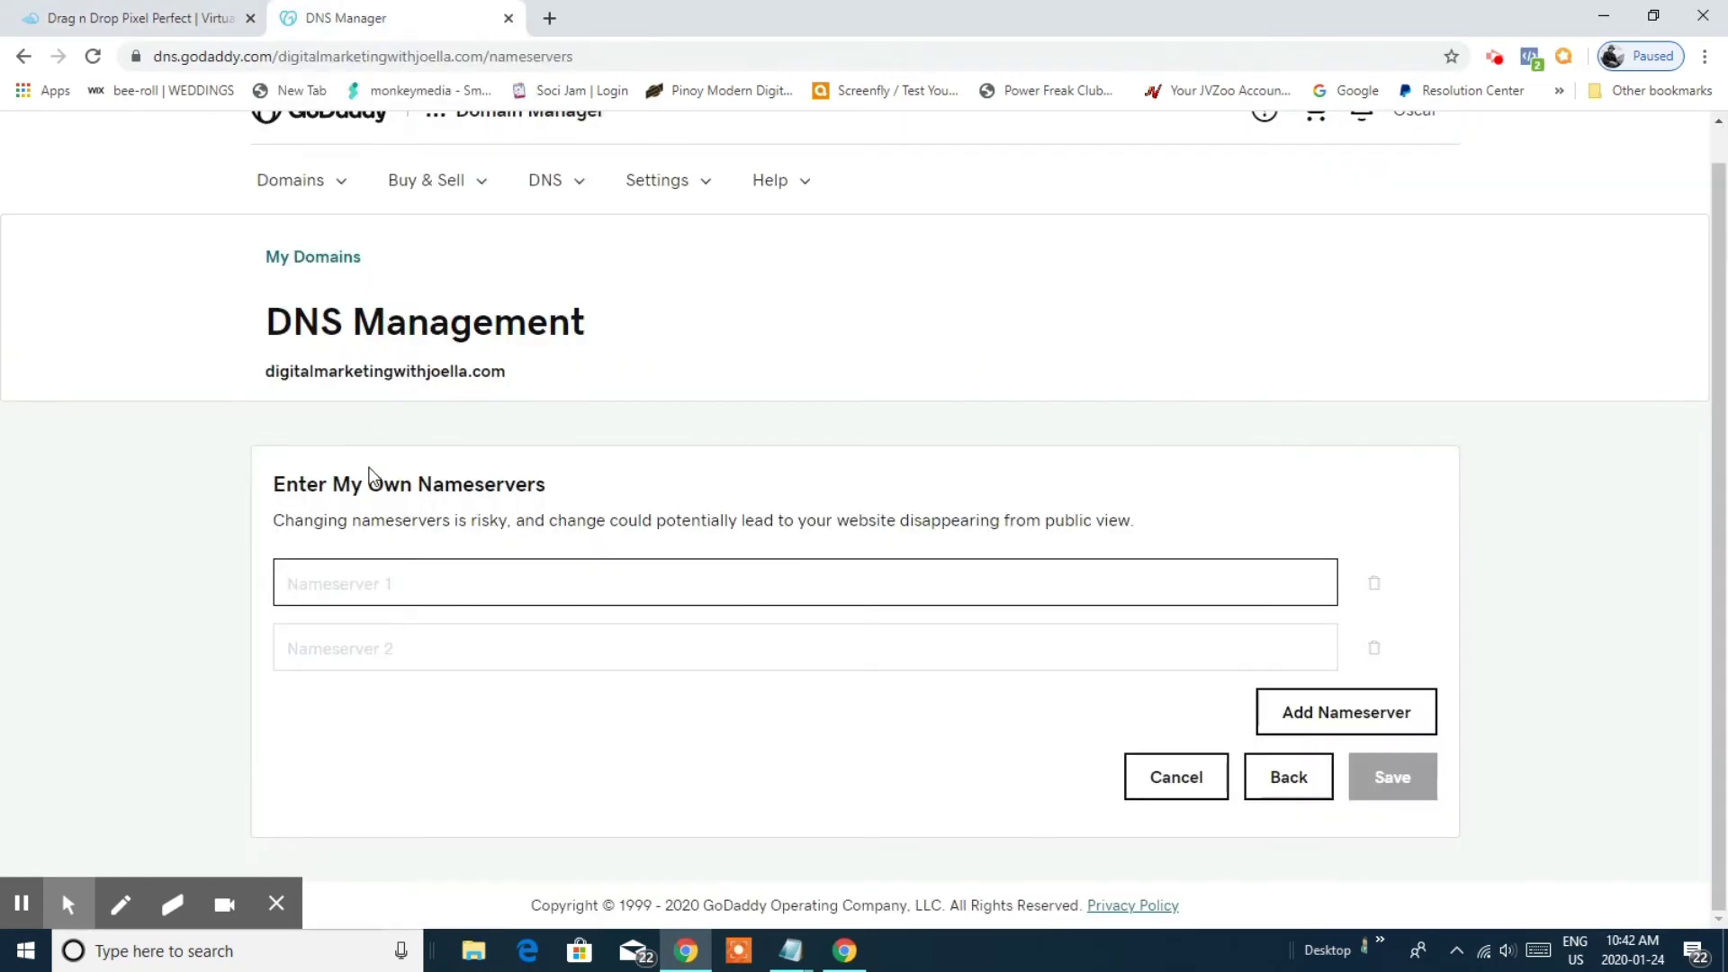
pyautogui.rightClick(394, 586)
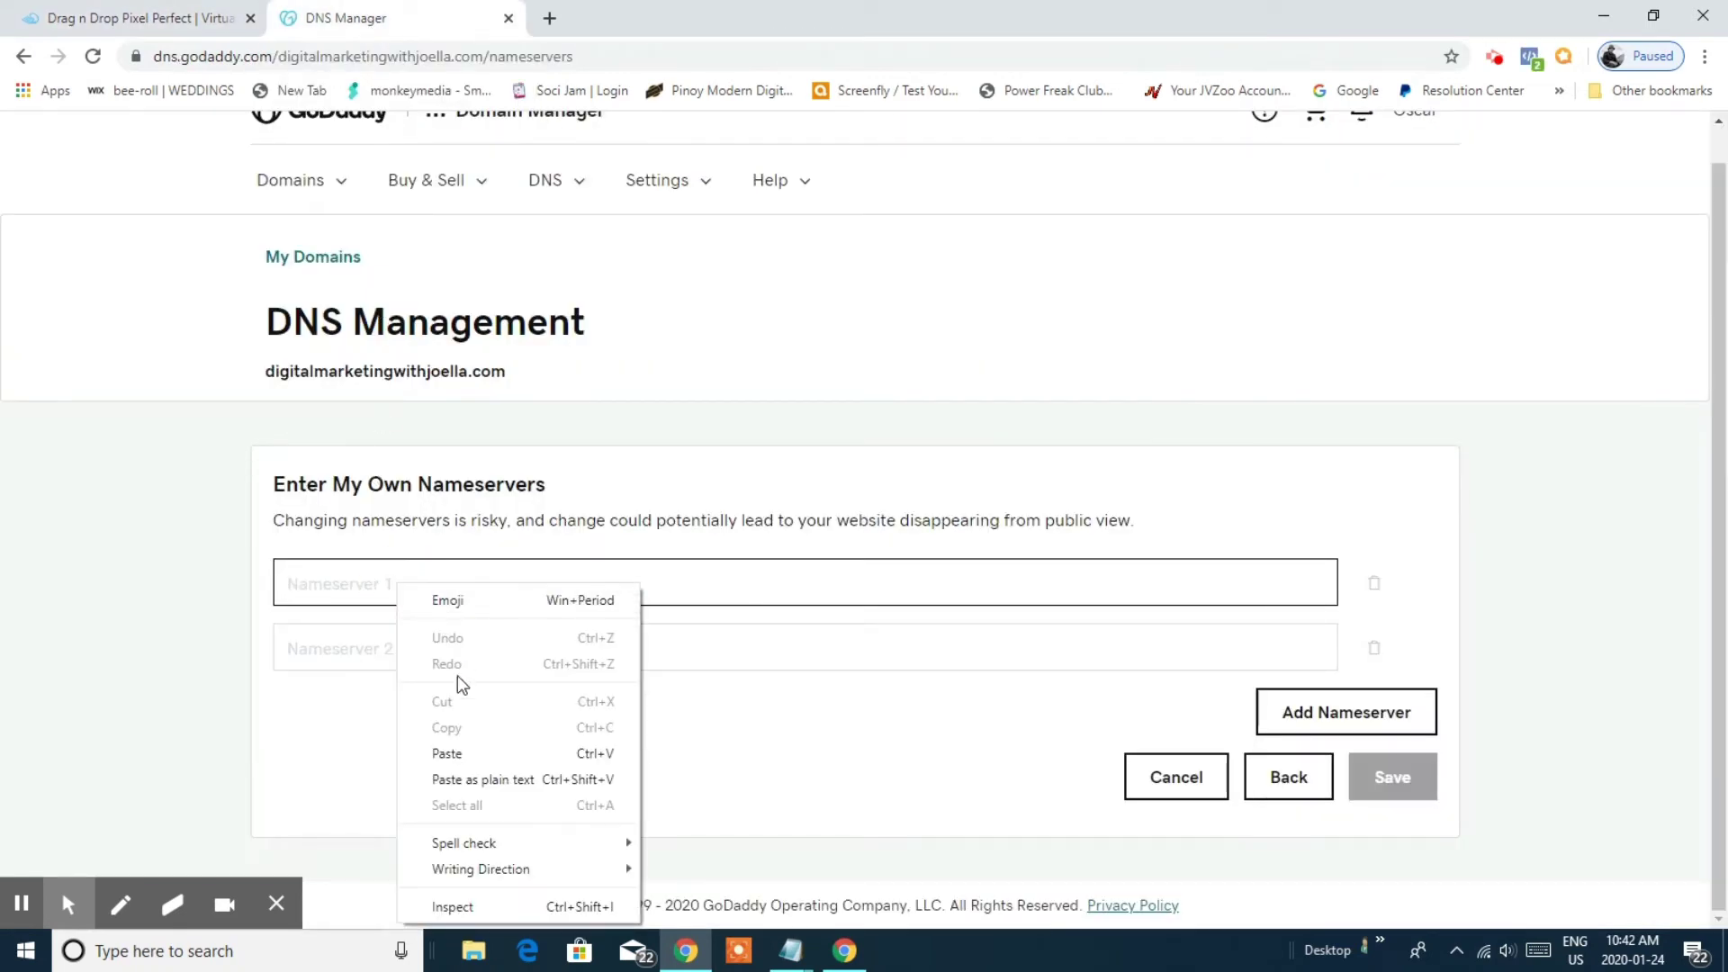
pyautogui.click(458, 755)
pyautogui.write('NS1.L4DNS.COM')
pyautogui.click(503, 649)
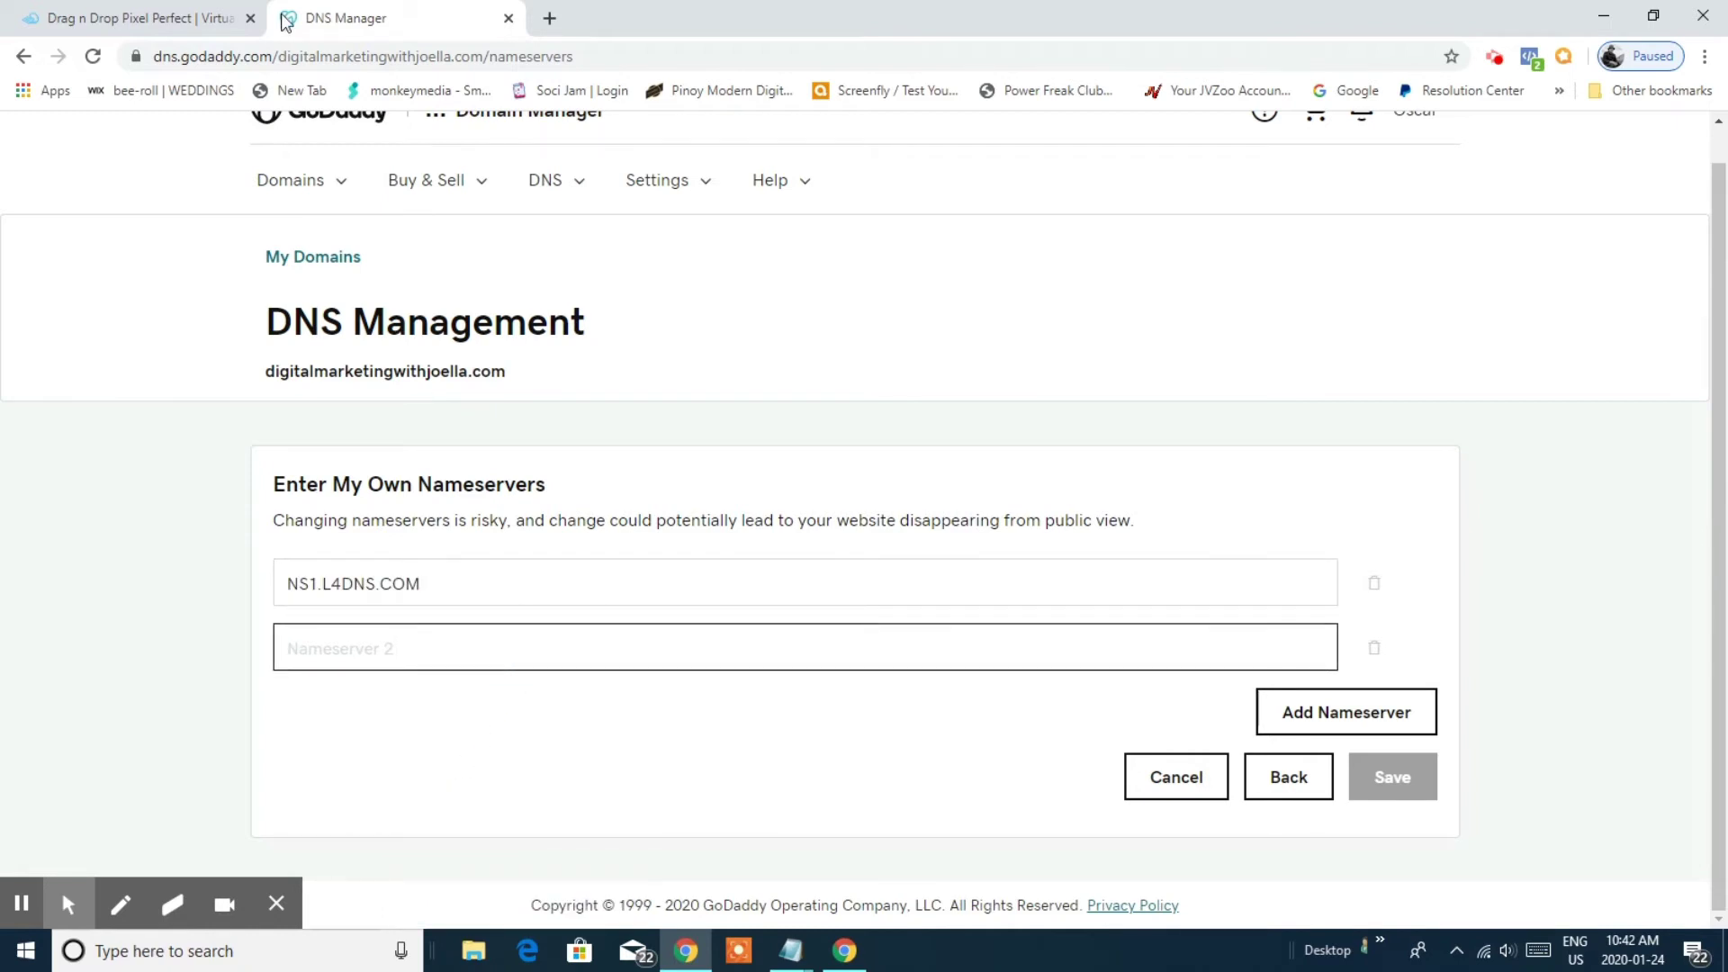
# Copy NS2.L4DNS.COM from Builderall, paste it as Nameserver 2, and save.
pyautogui.click(140, 18)
pyautogui.click(953, 457)
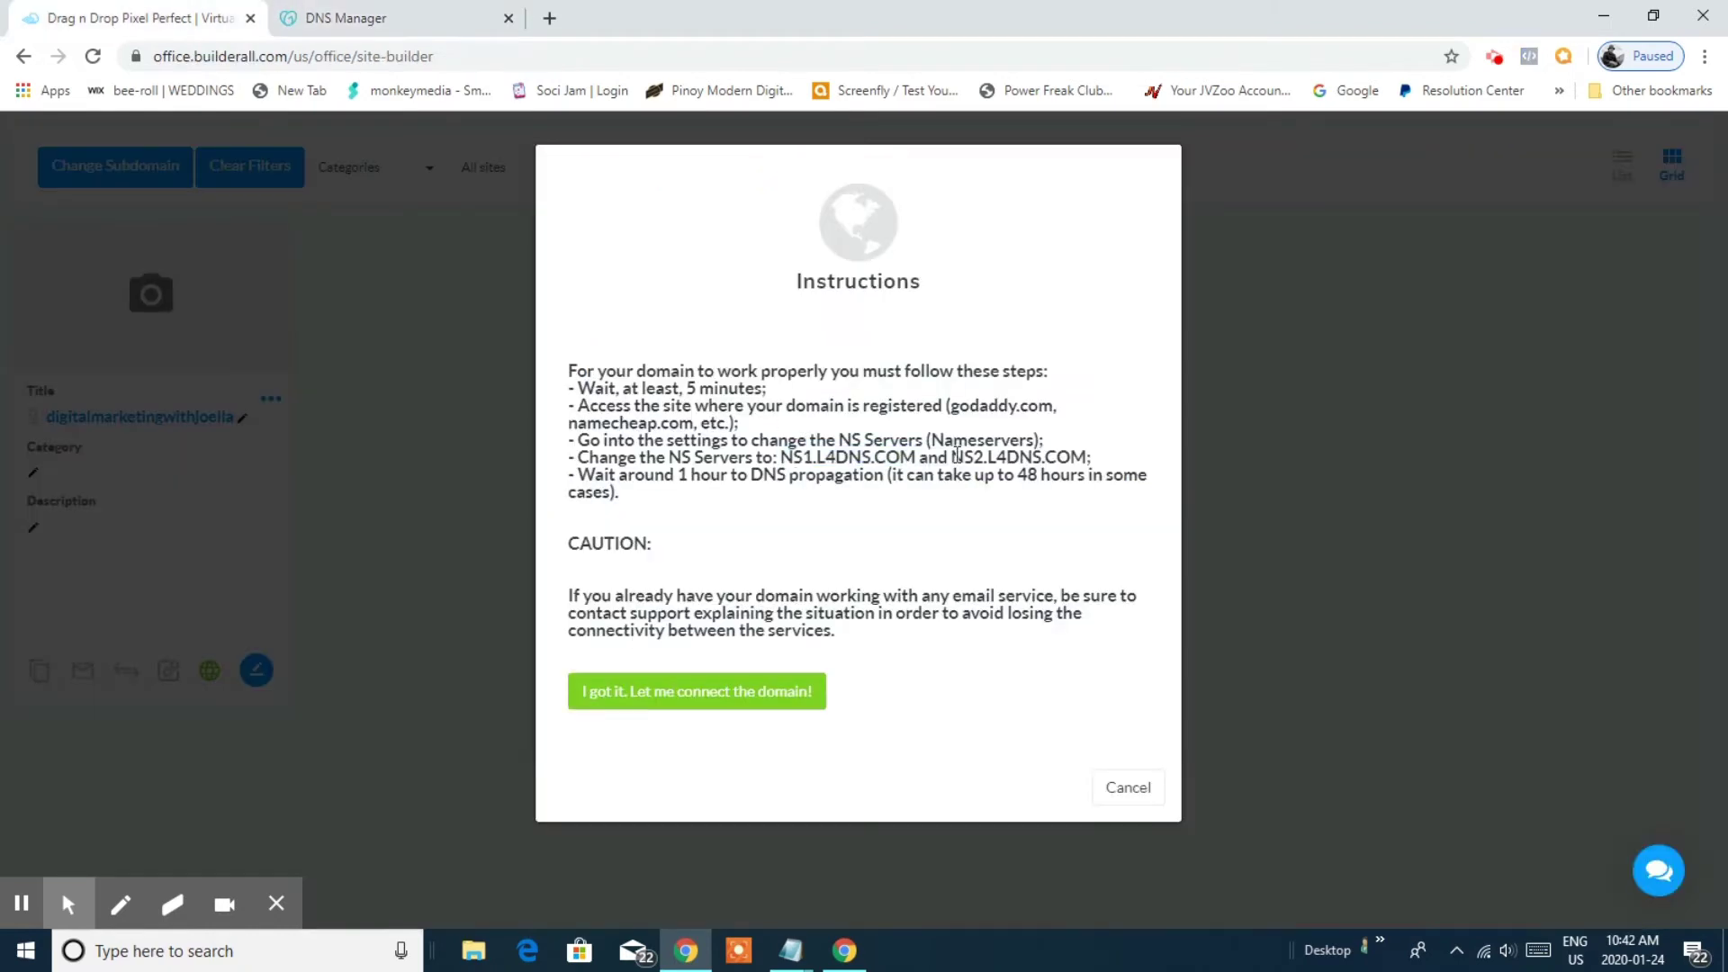
pyautogui.moveTo(951, 457); pyautogui.dragTo(1091, 460)
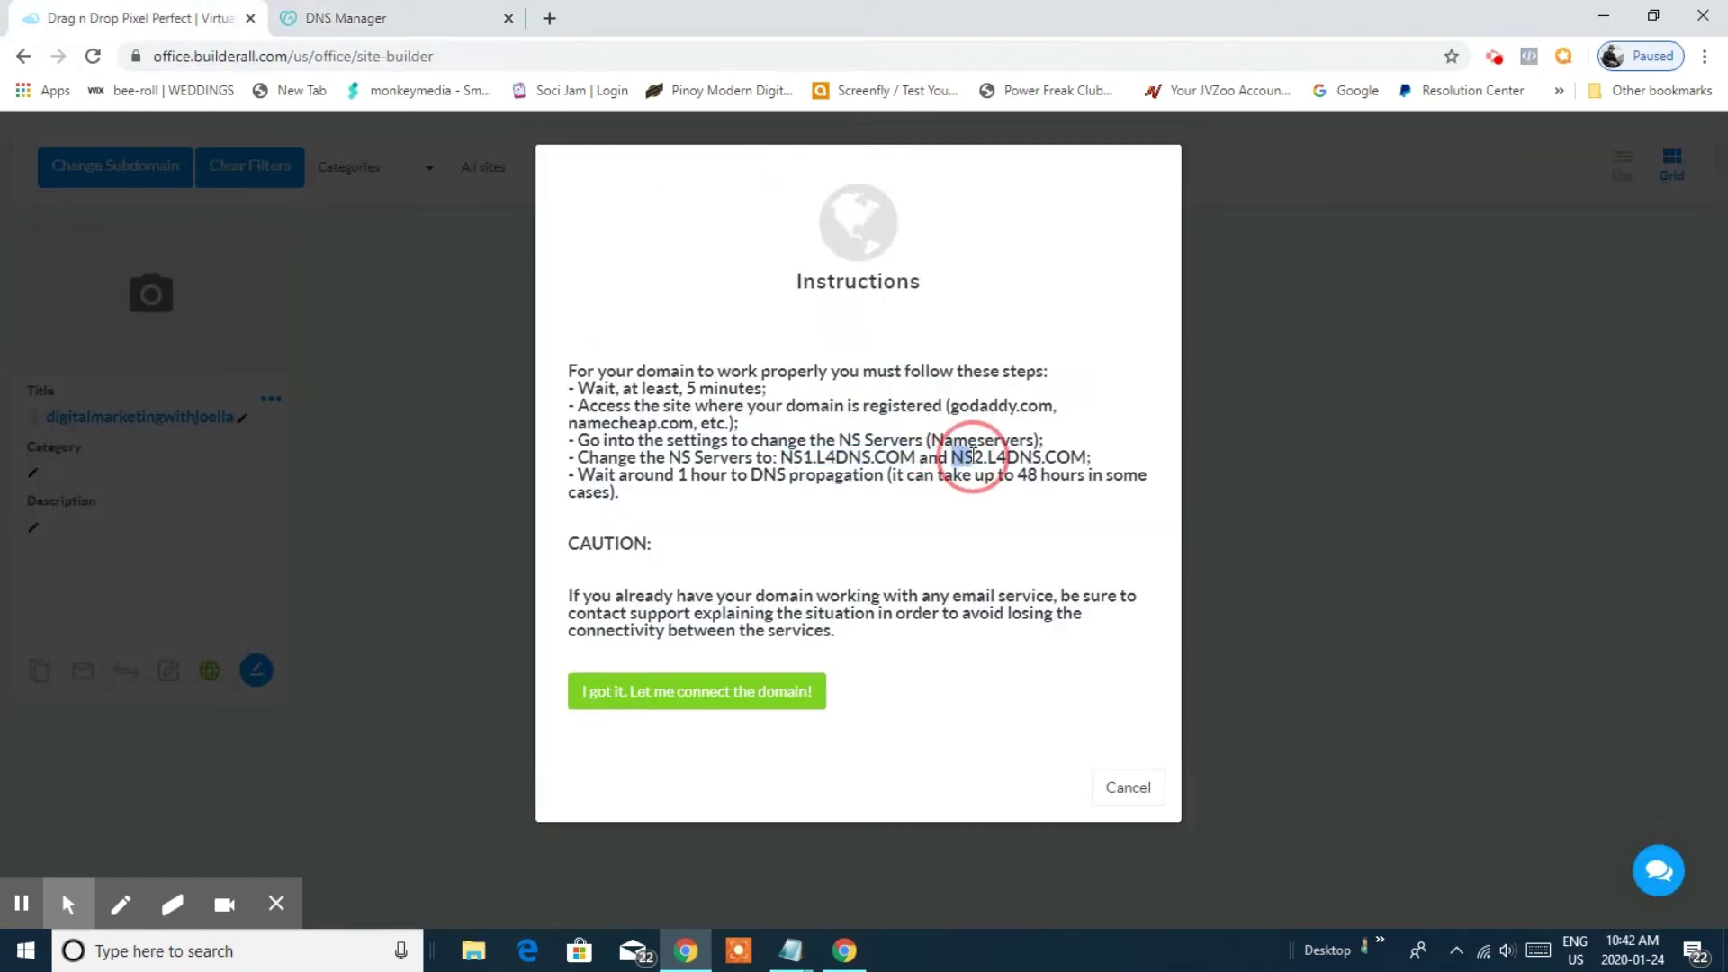
pyautogui.rightClick(1074, 459)
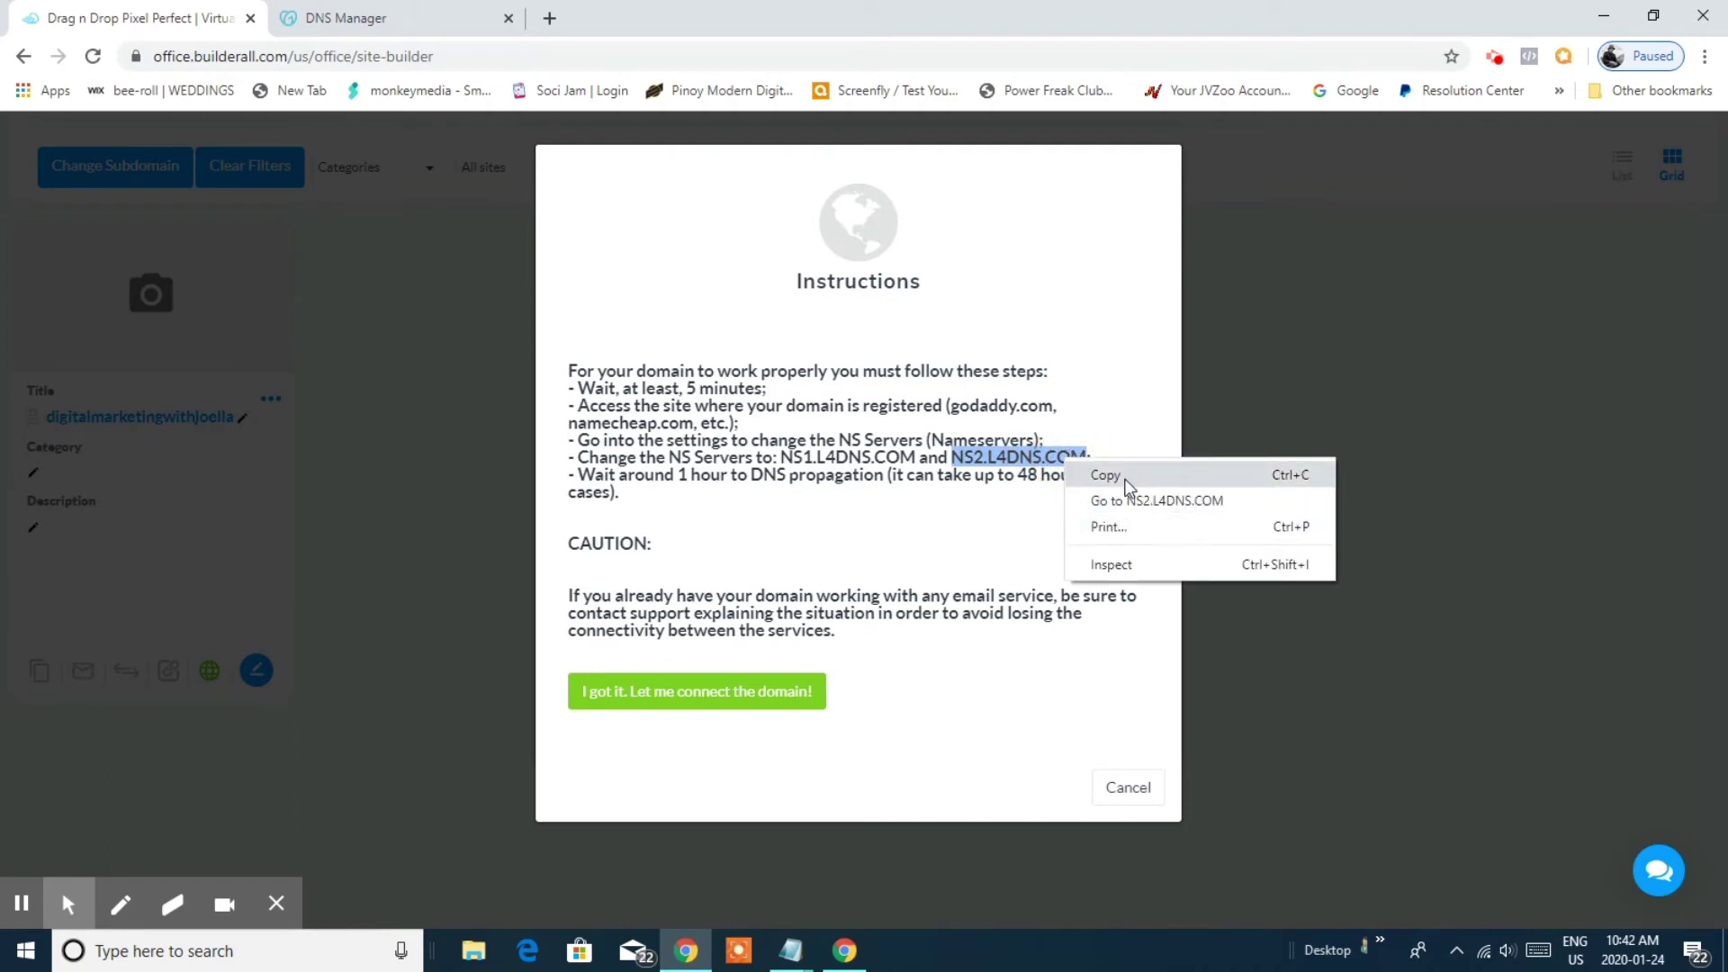
pyautogui.click(1107, 475)
pyautogui.click(366, 17)
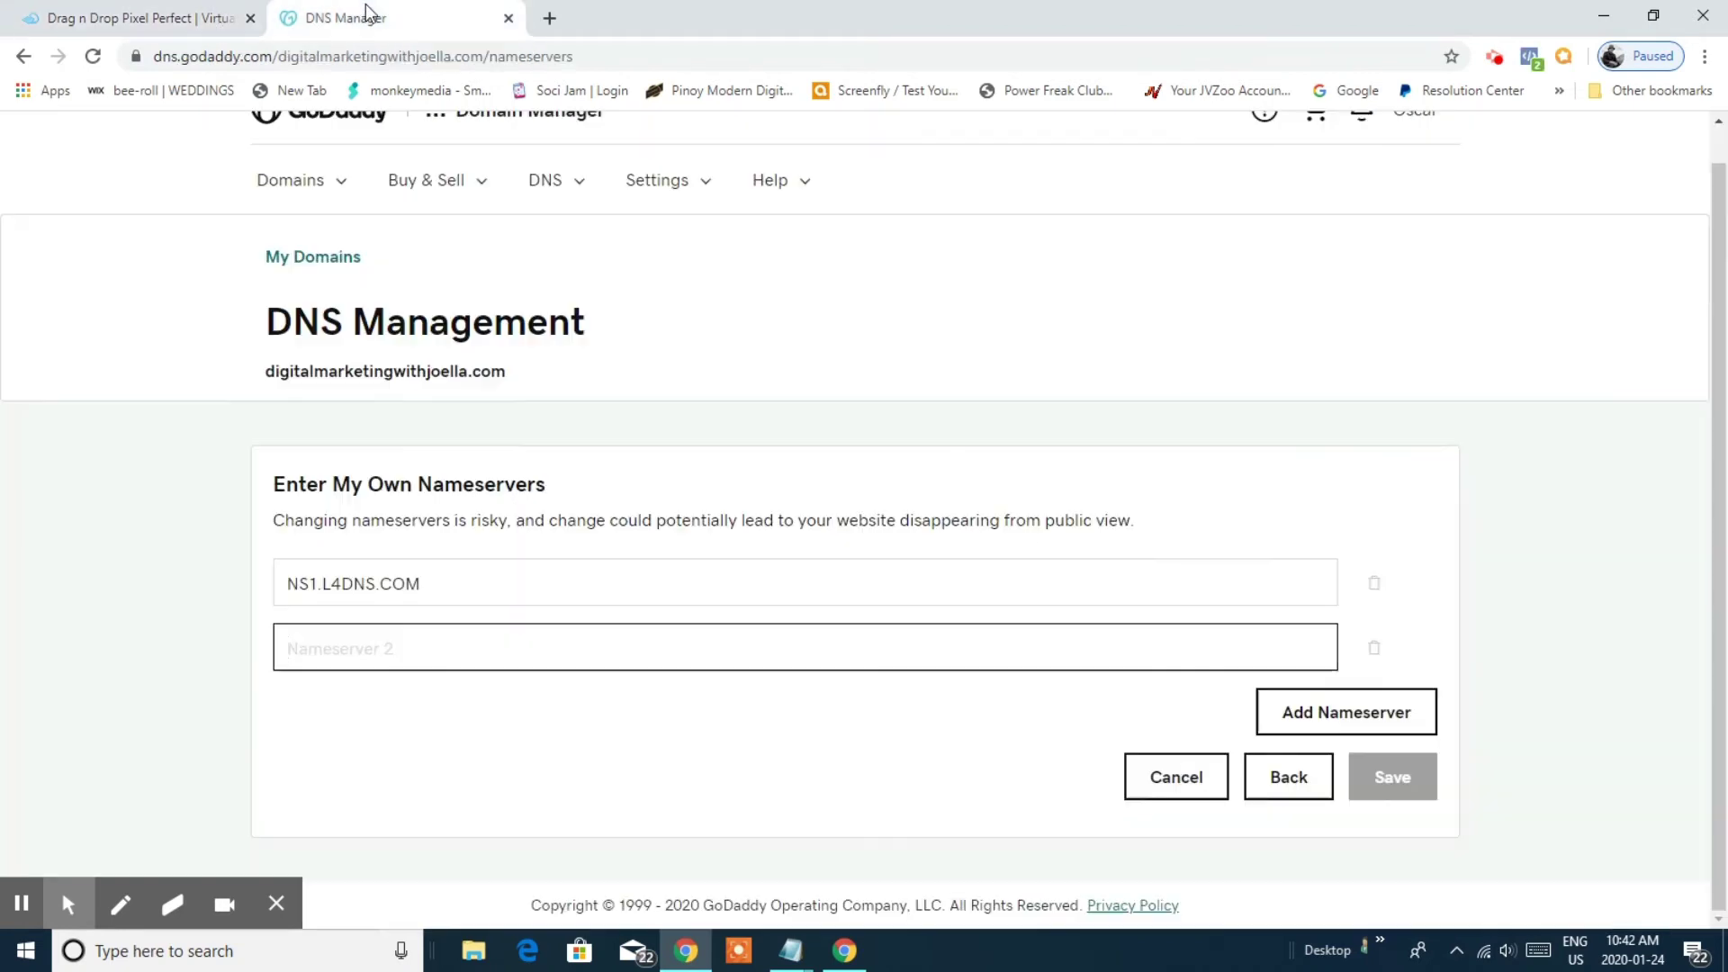
pyautogui.rightClick(375, 645)
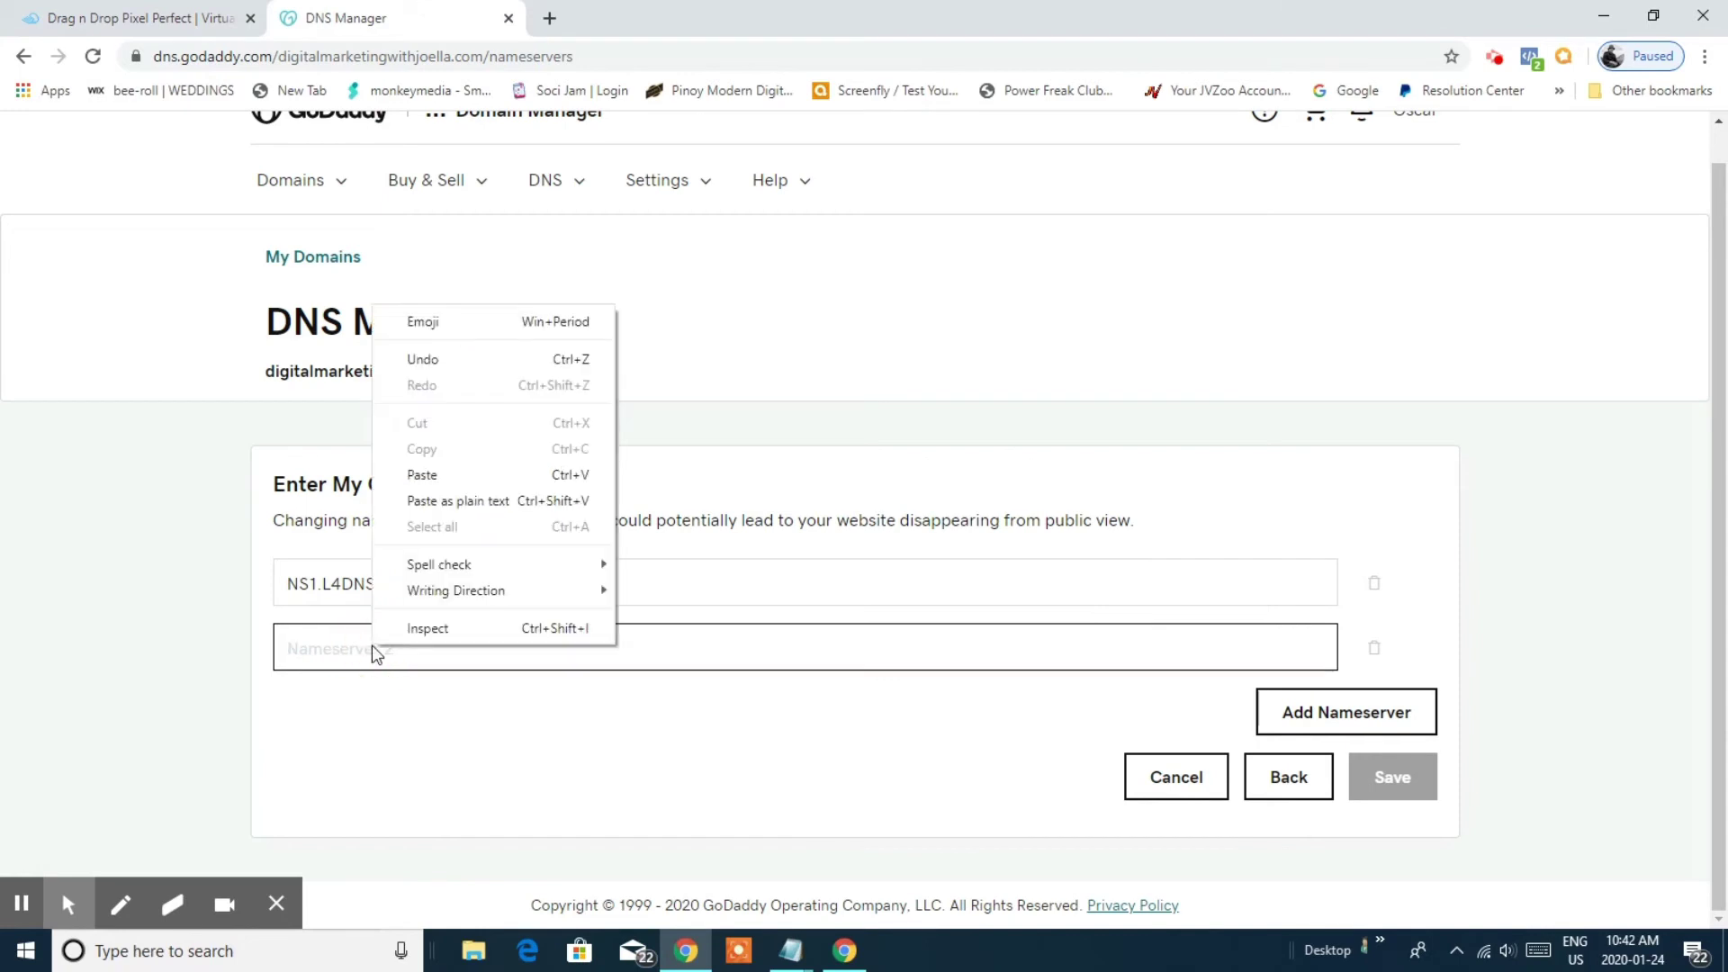
pyautogui.click(441, 474)
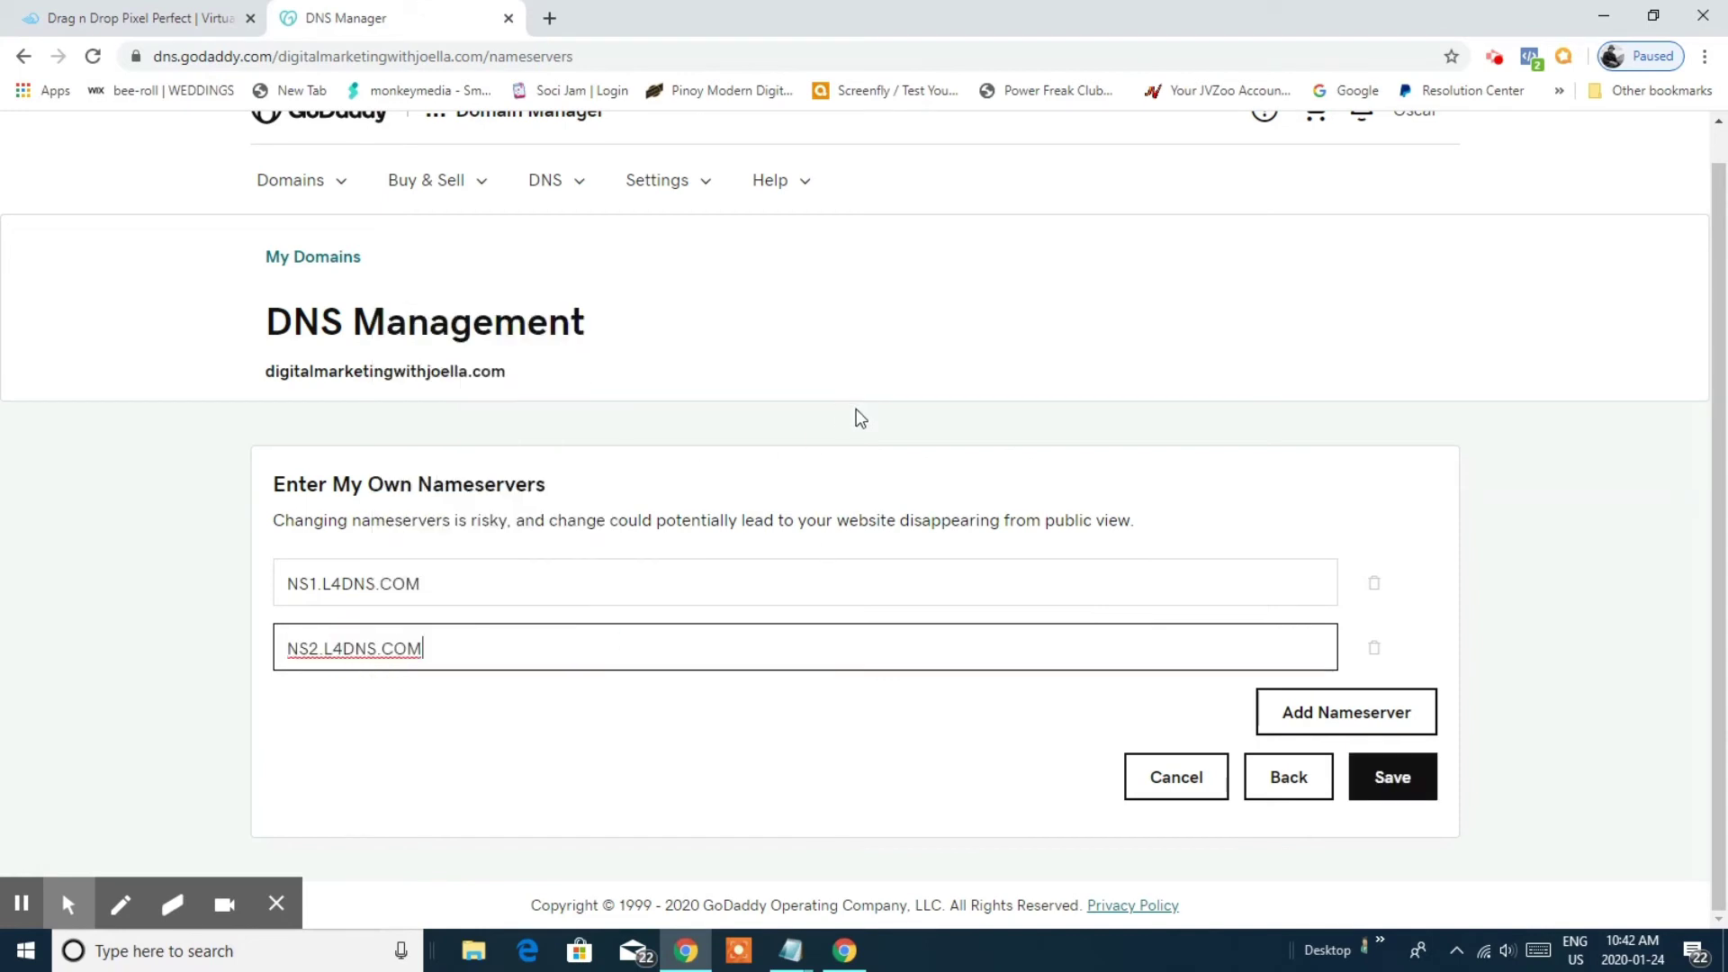
pyautogui.click(1403, 787)
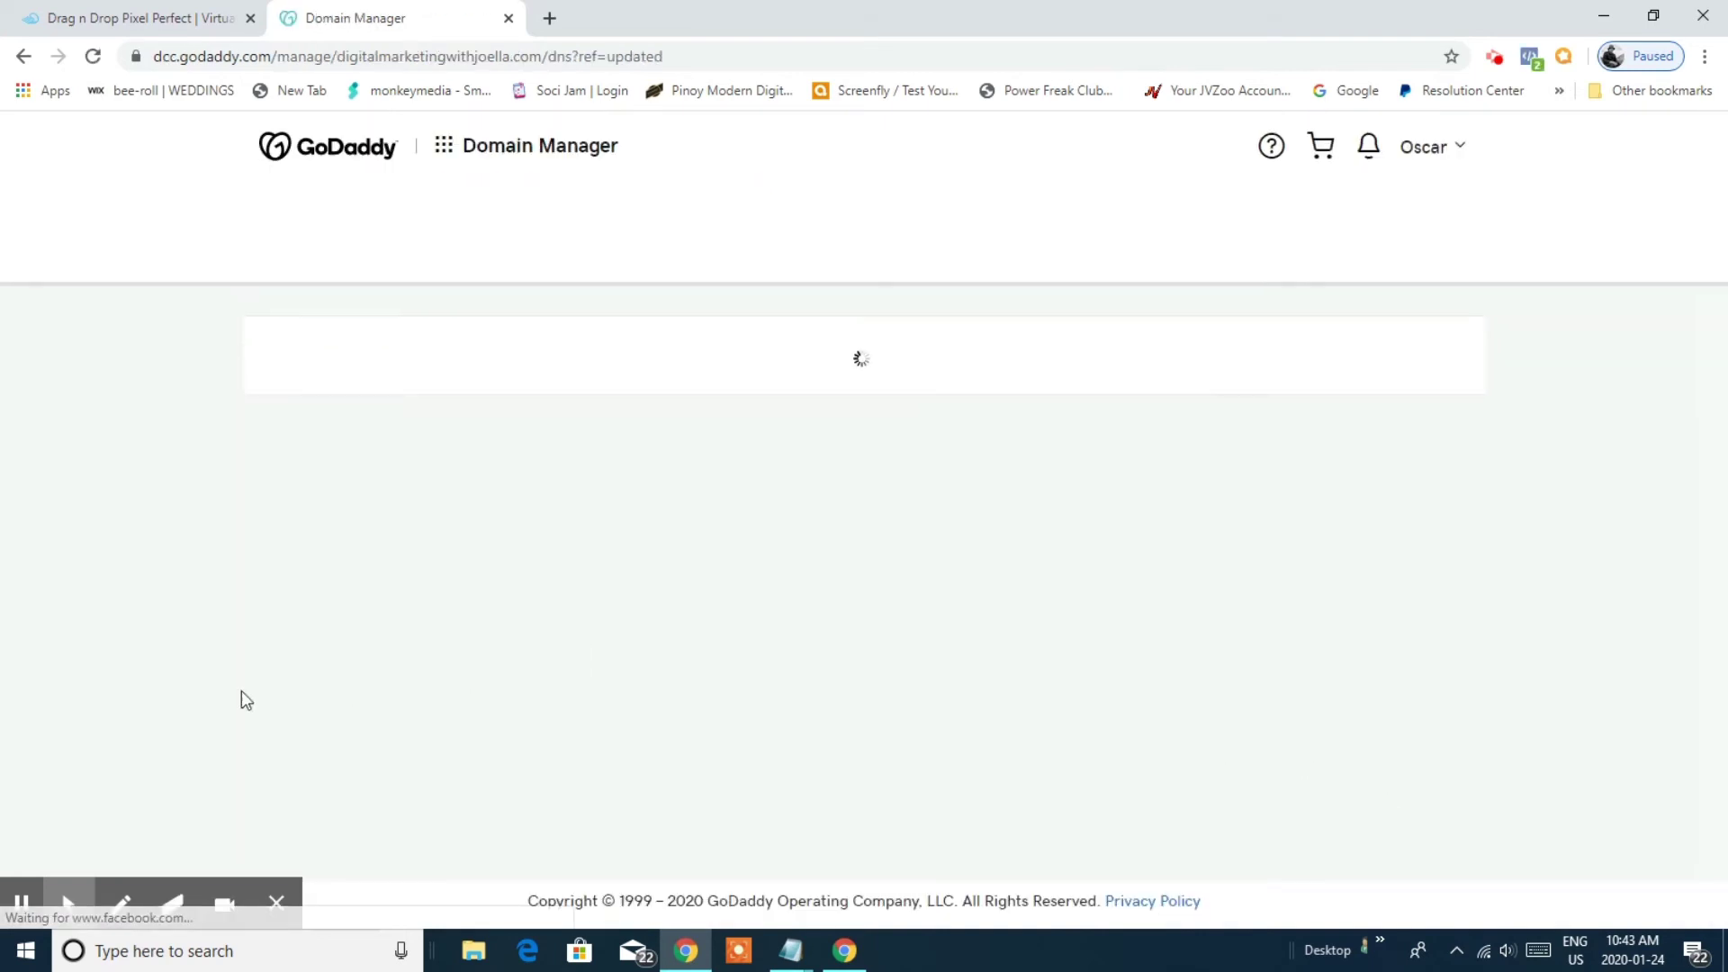
pyautogui.scroll(-2, 795, 549)
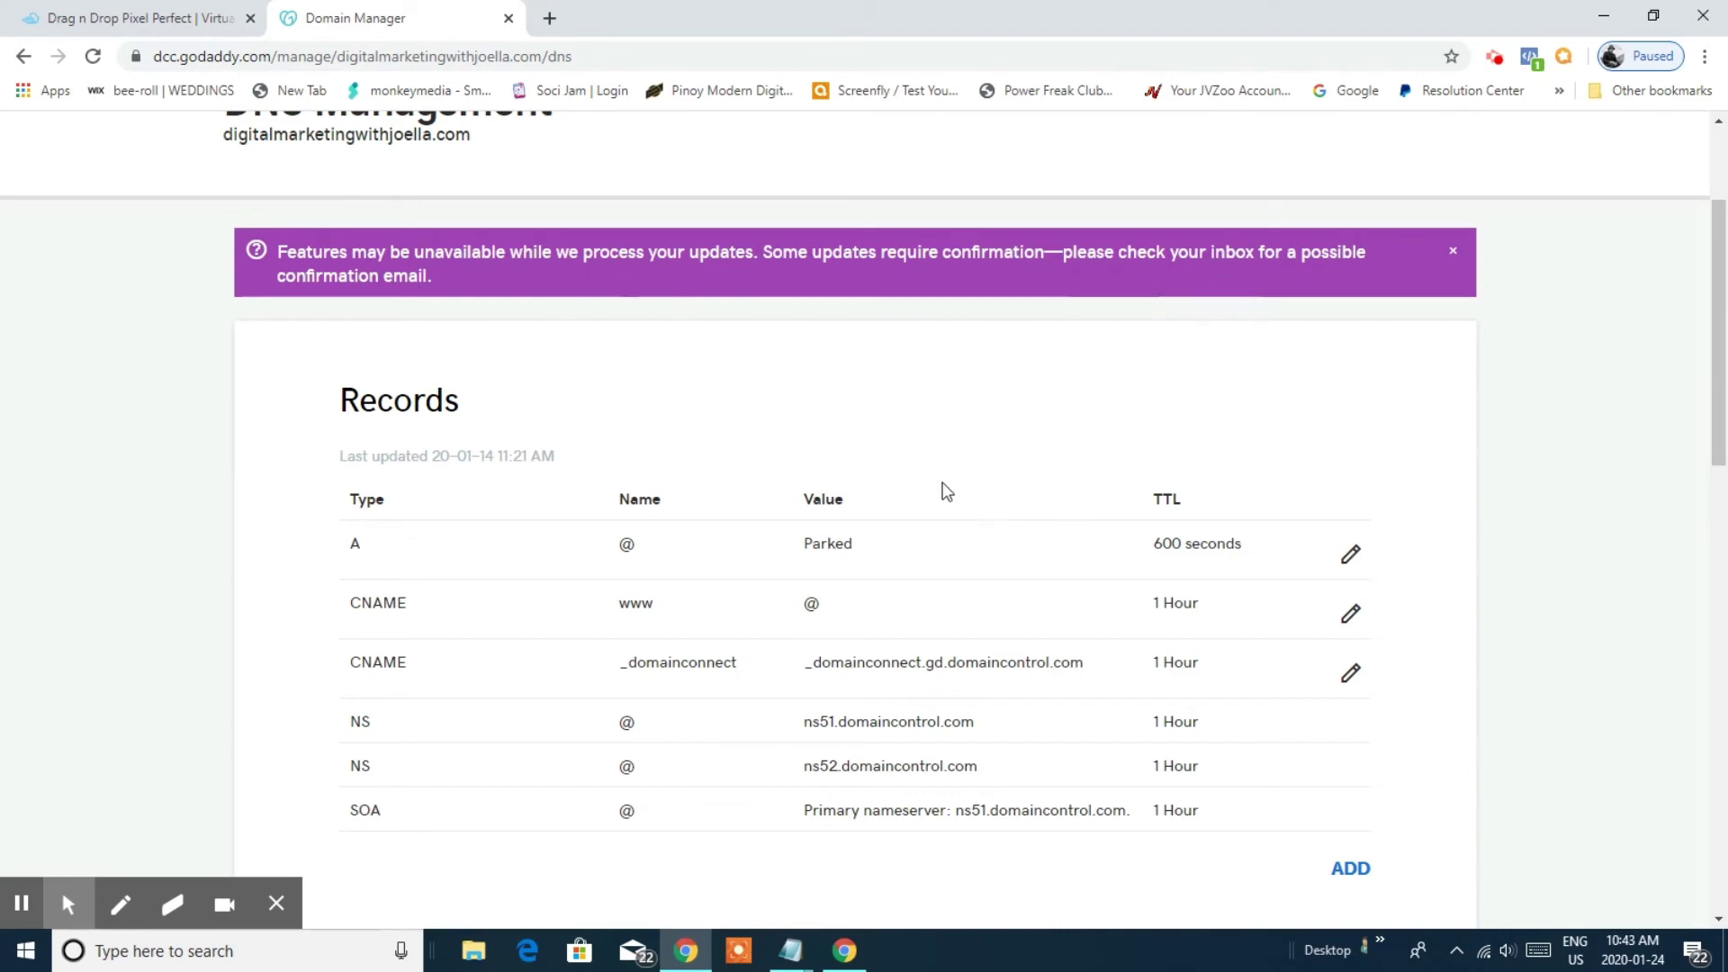
pyautogui.scroll(-5, 1027, 459)
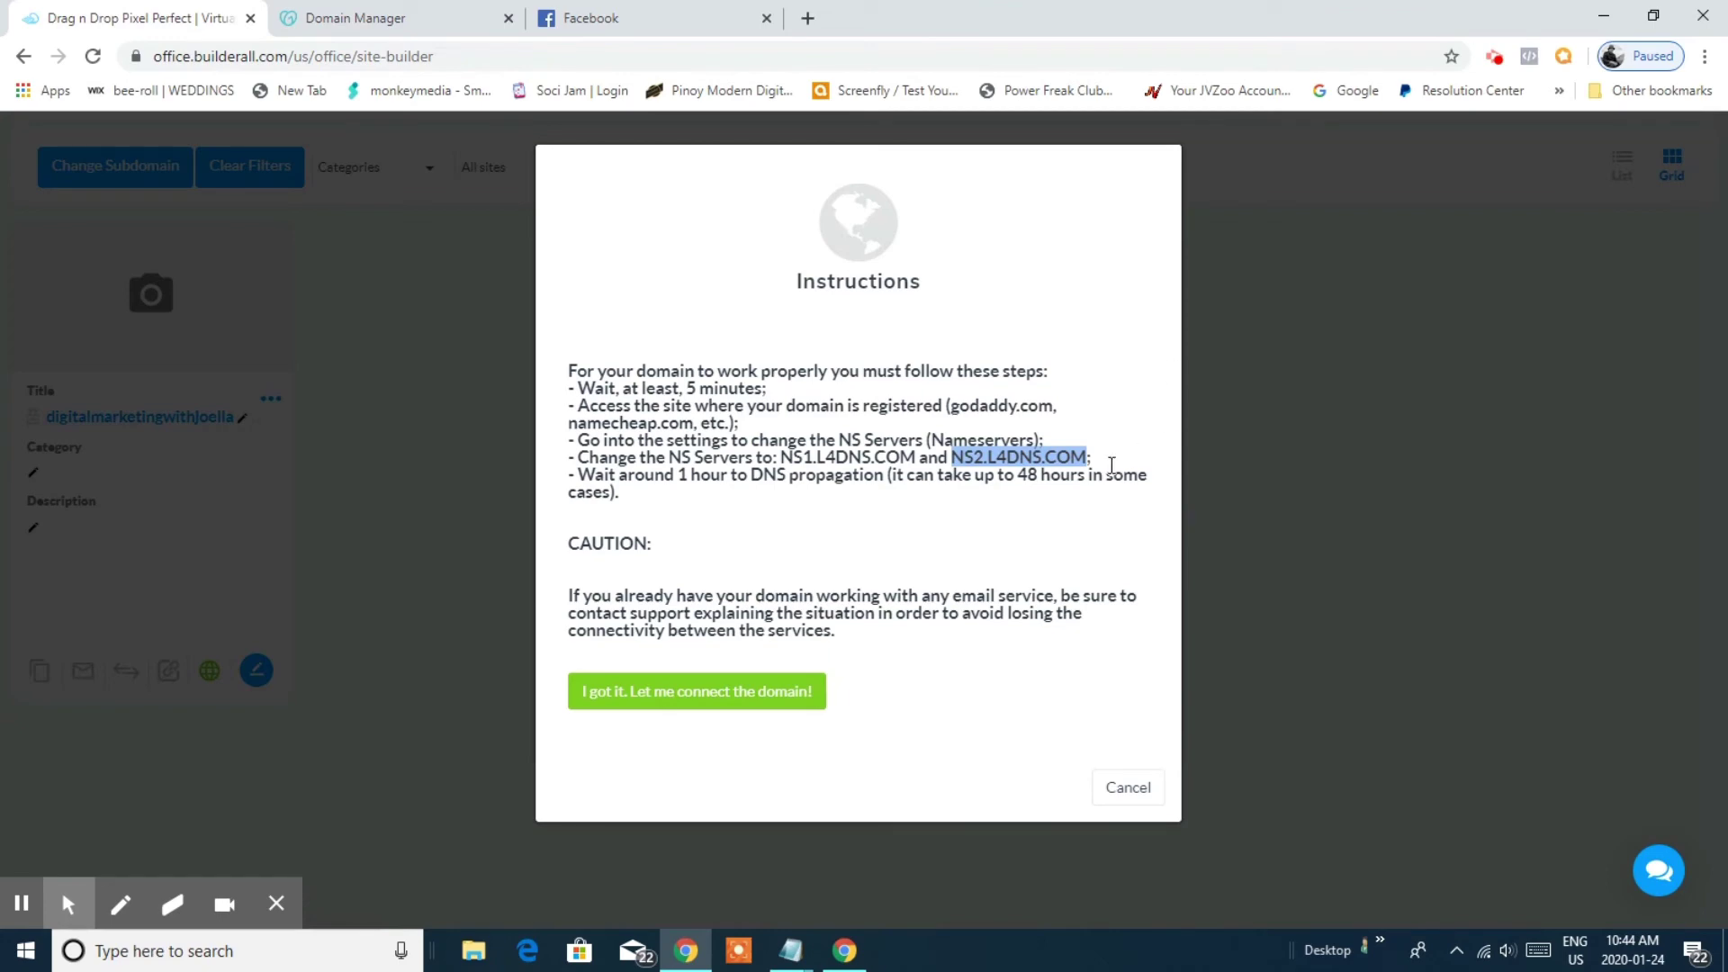
# Review GoDaddy's reloaded DNS page, then return to Builderall's nameserver instructions.
pyautogui.click(355, 18)
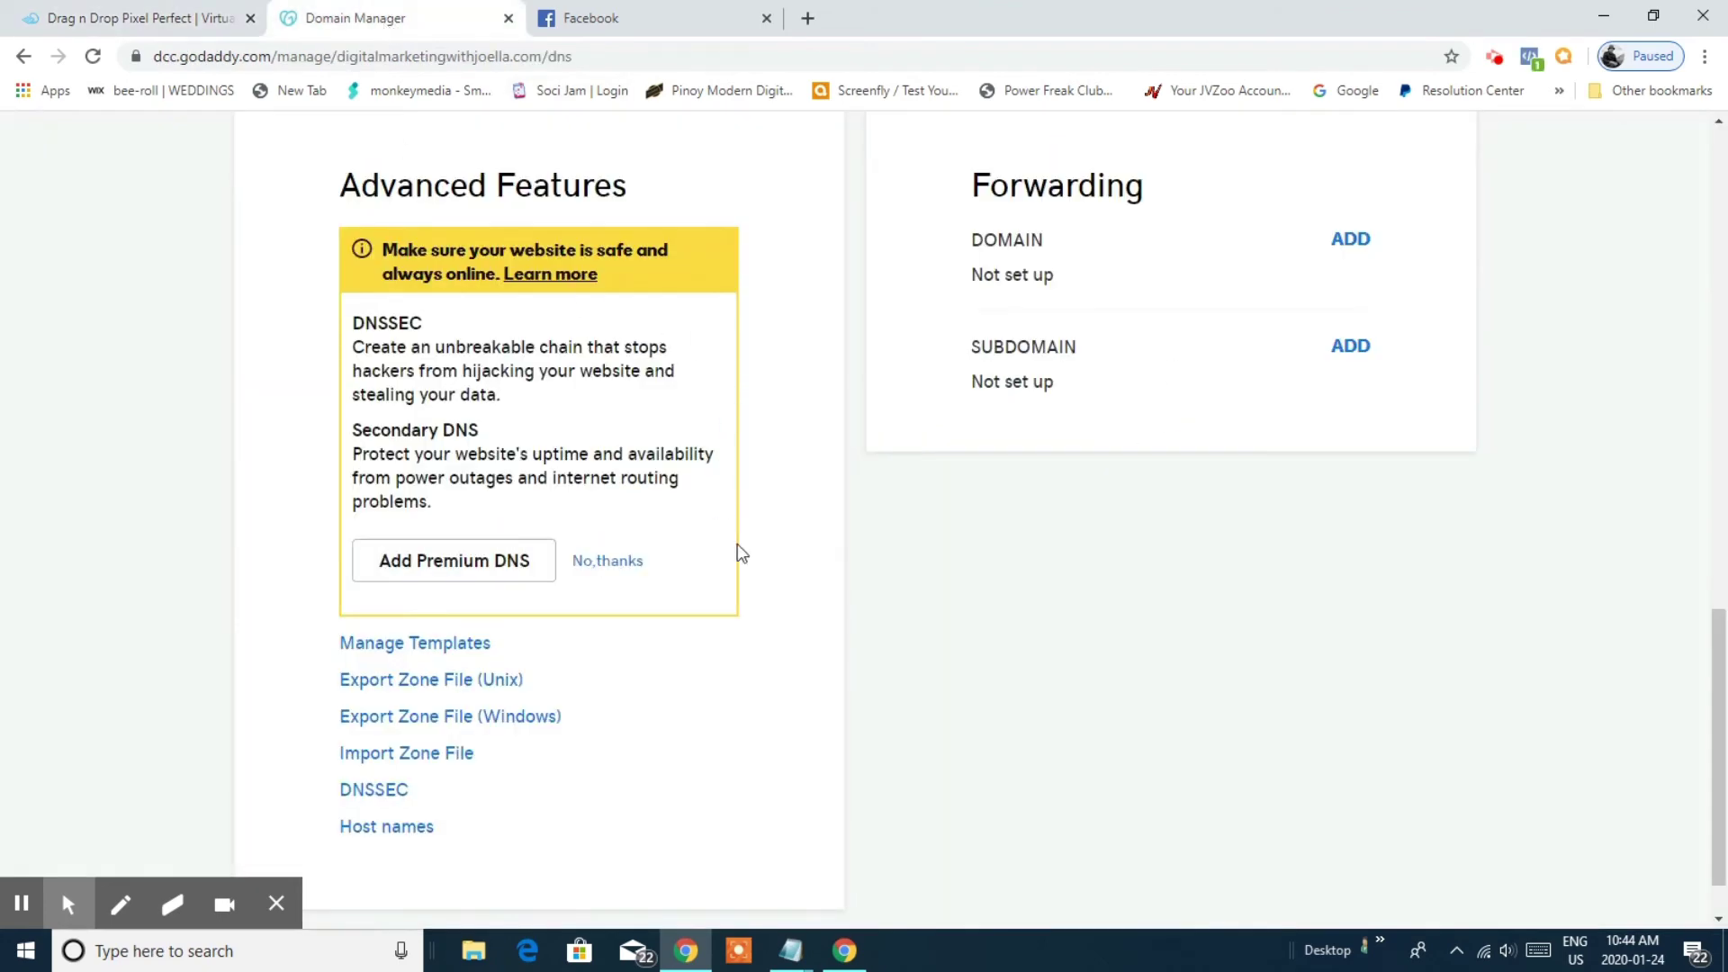
pyautogui.scroll(3, 738, 545)
pyautogui.scroll(4, 782, 535)
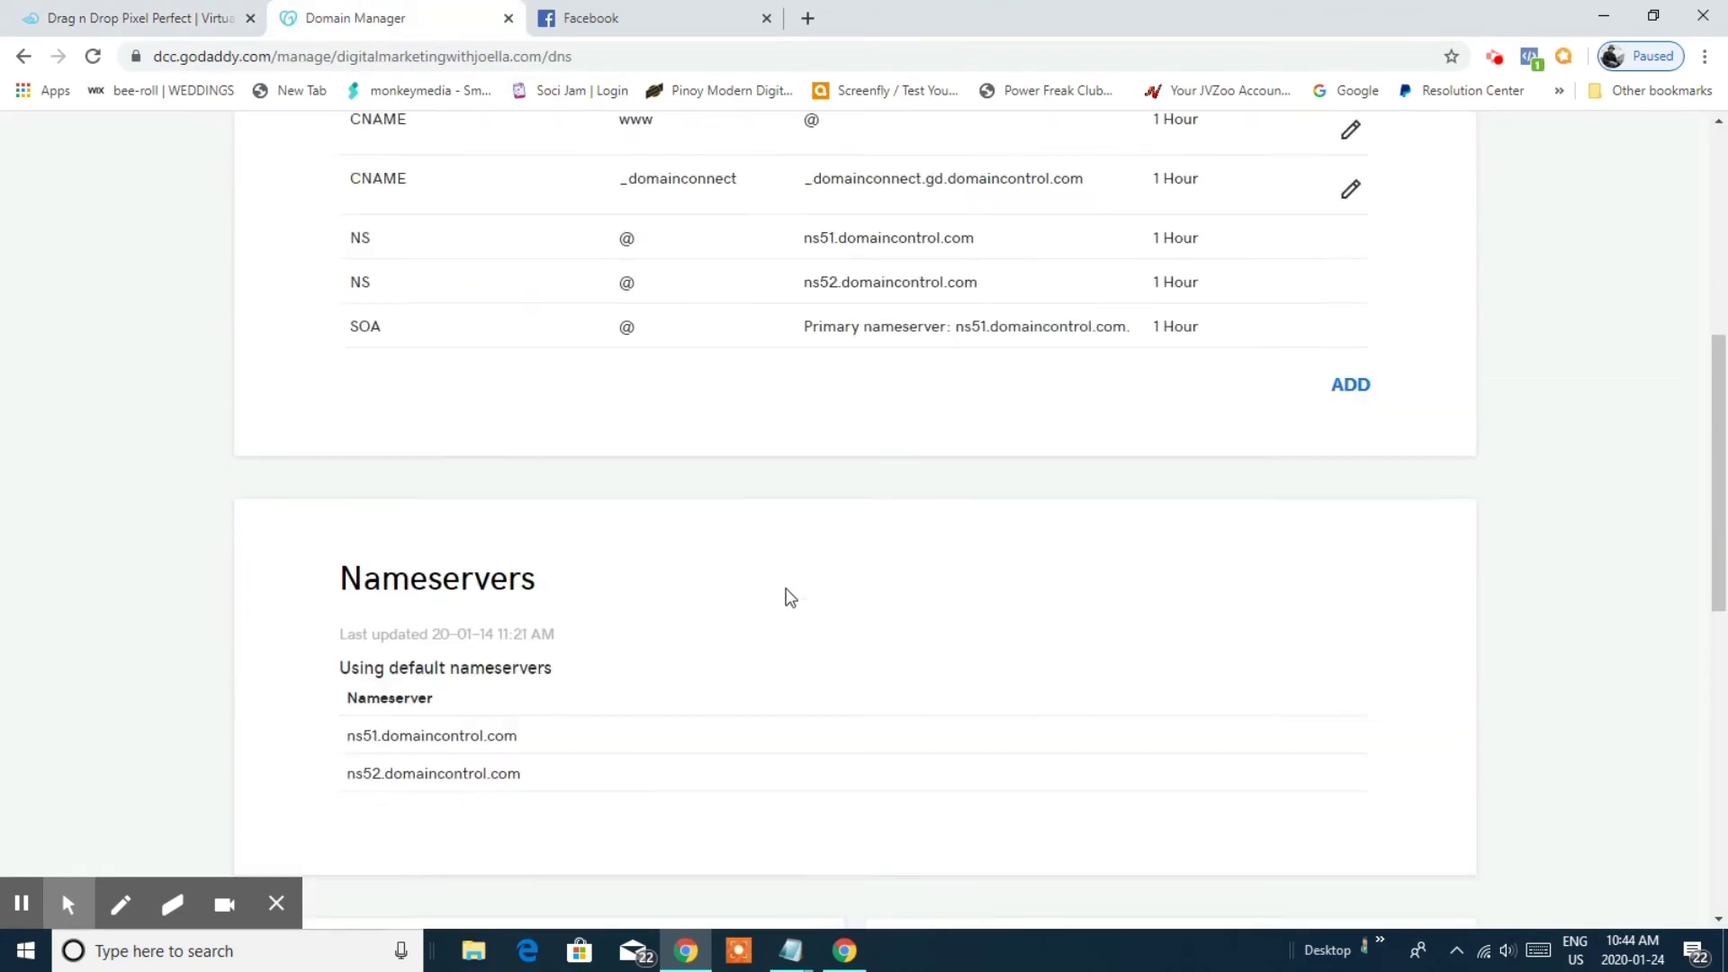
pyautogui.scroll(4, 776, 581)
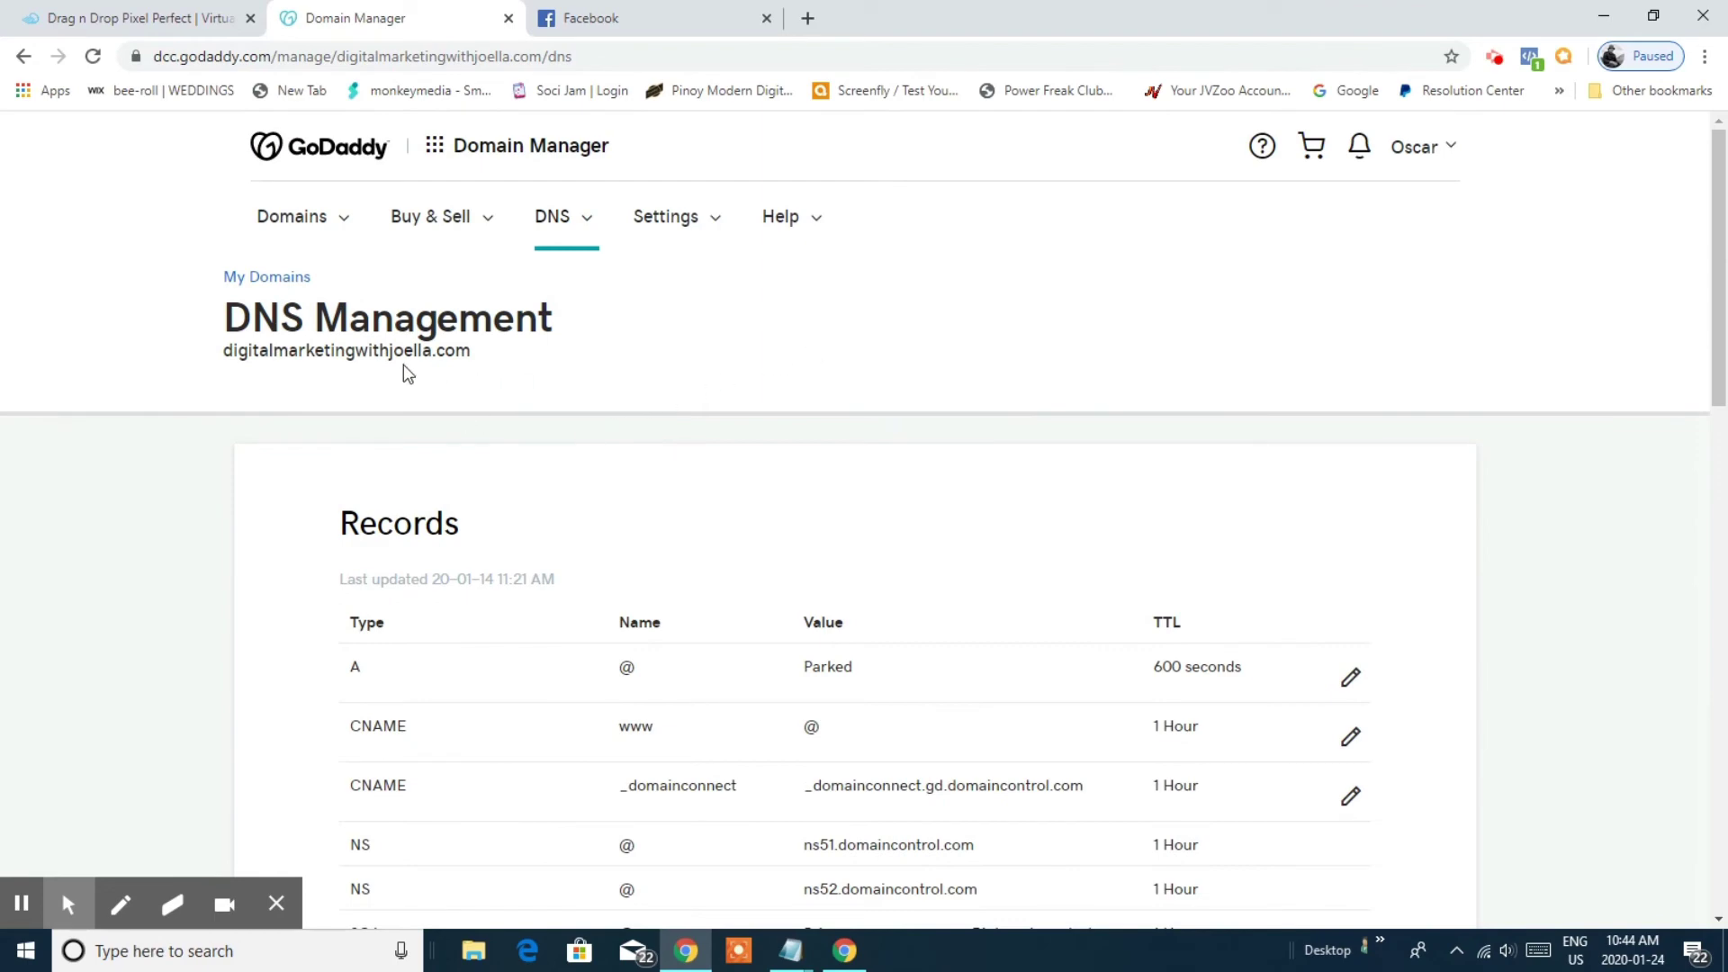
pyautogui.scroll(-5, 826, 371)
pyautogui.scroll(-3, 777, 520)
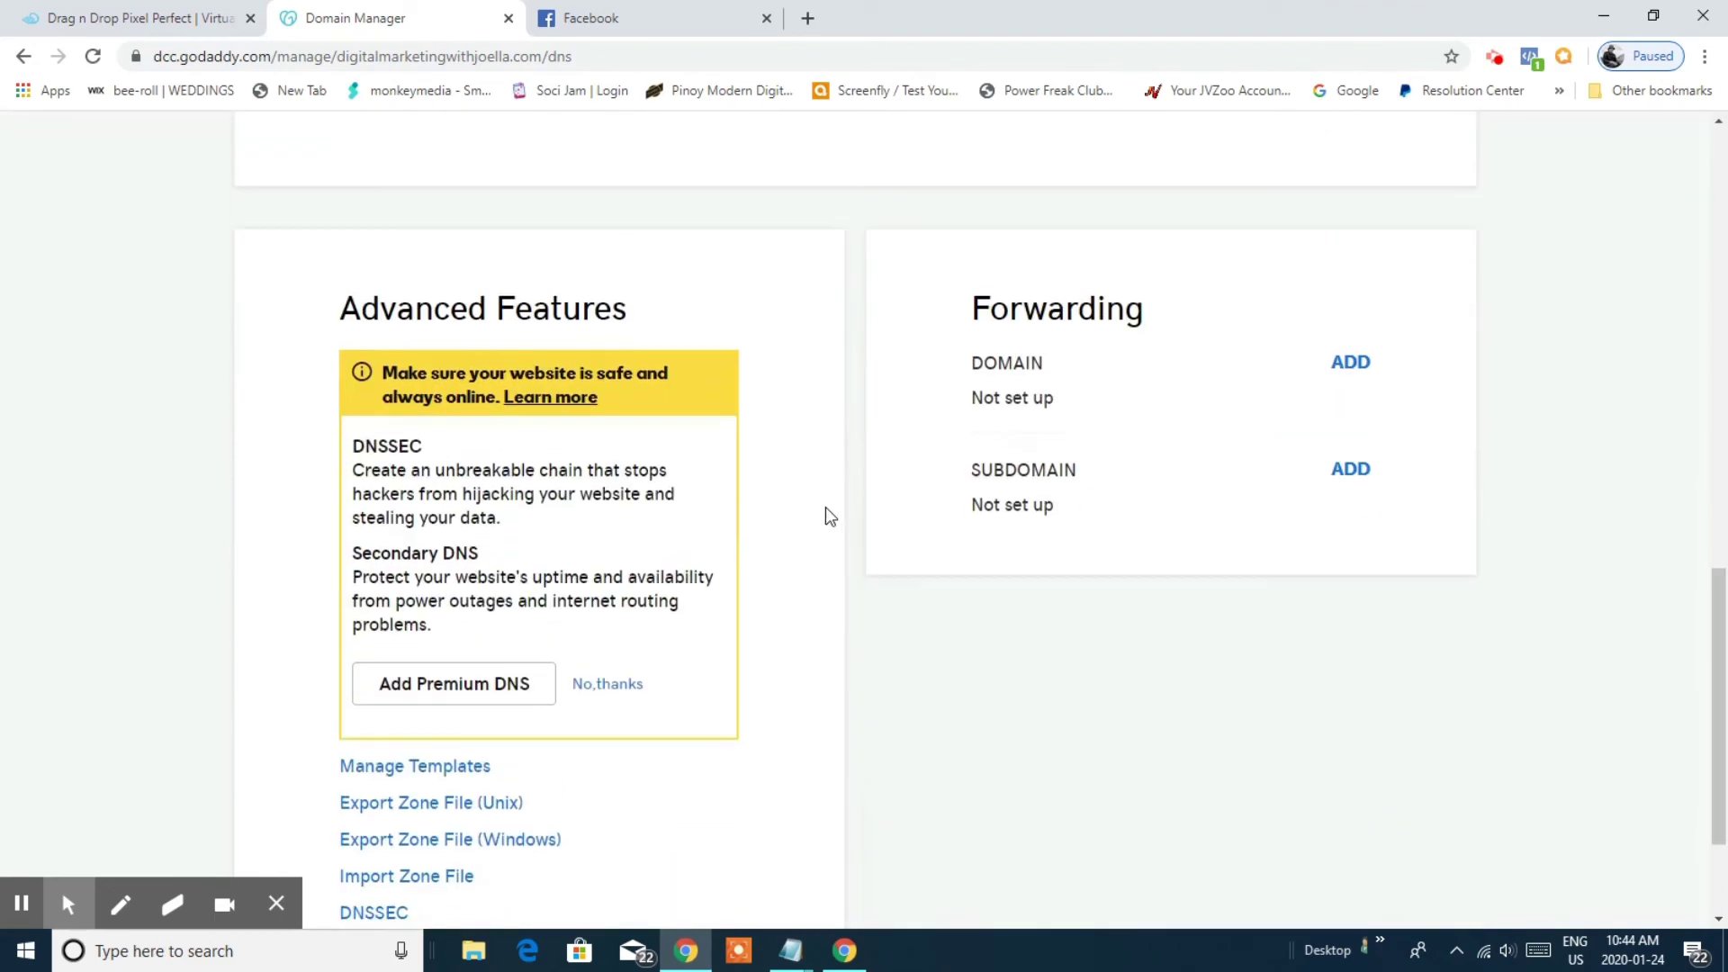
pyautogui.scroll(-3, 956, 697)
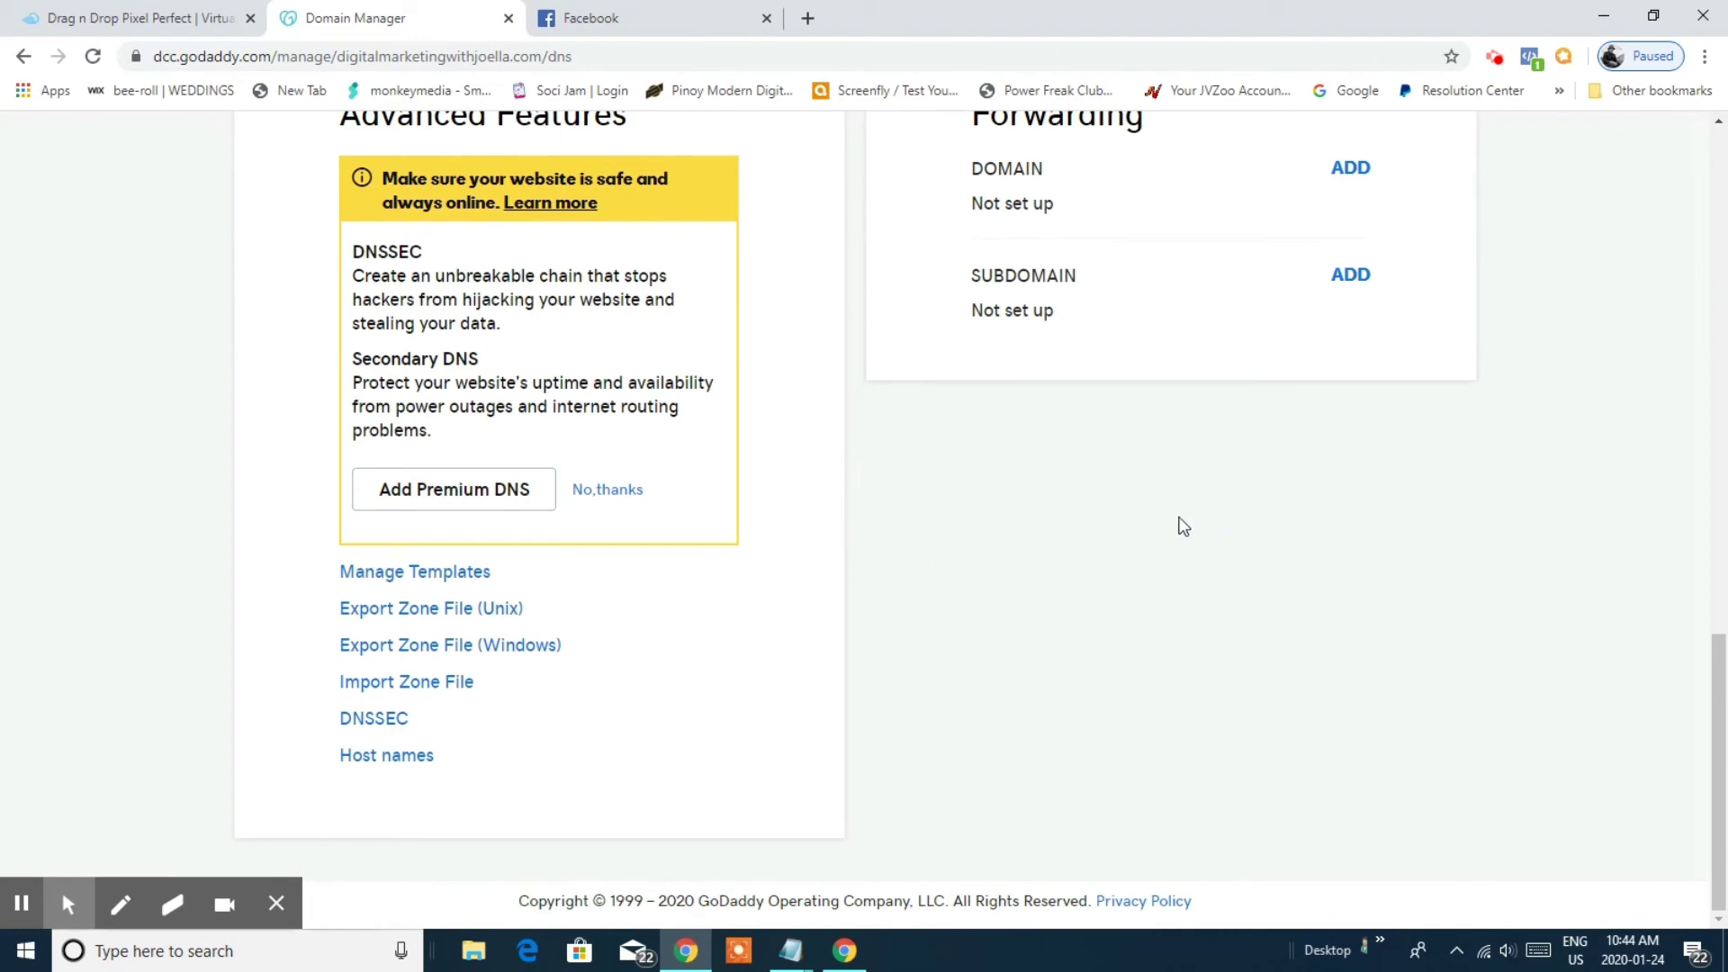
pyautogui.scroll(3, 1203, 460)
pyautogui.scroll(3, 1107, 379)
pyautogui.click(138, 19)
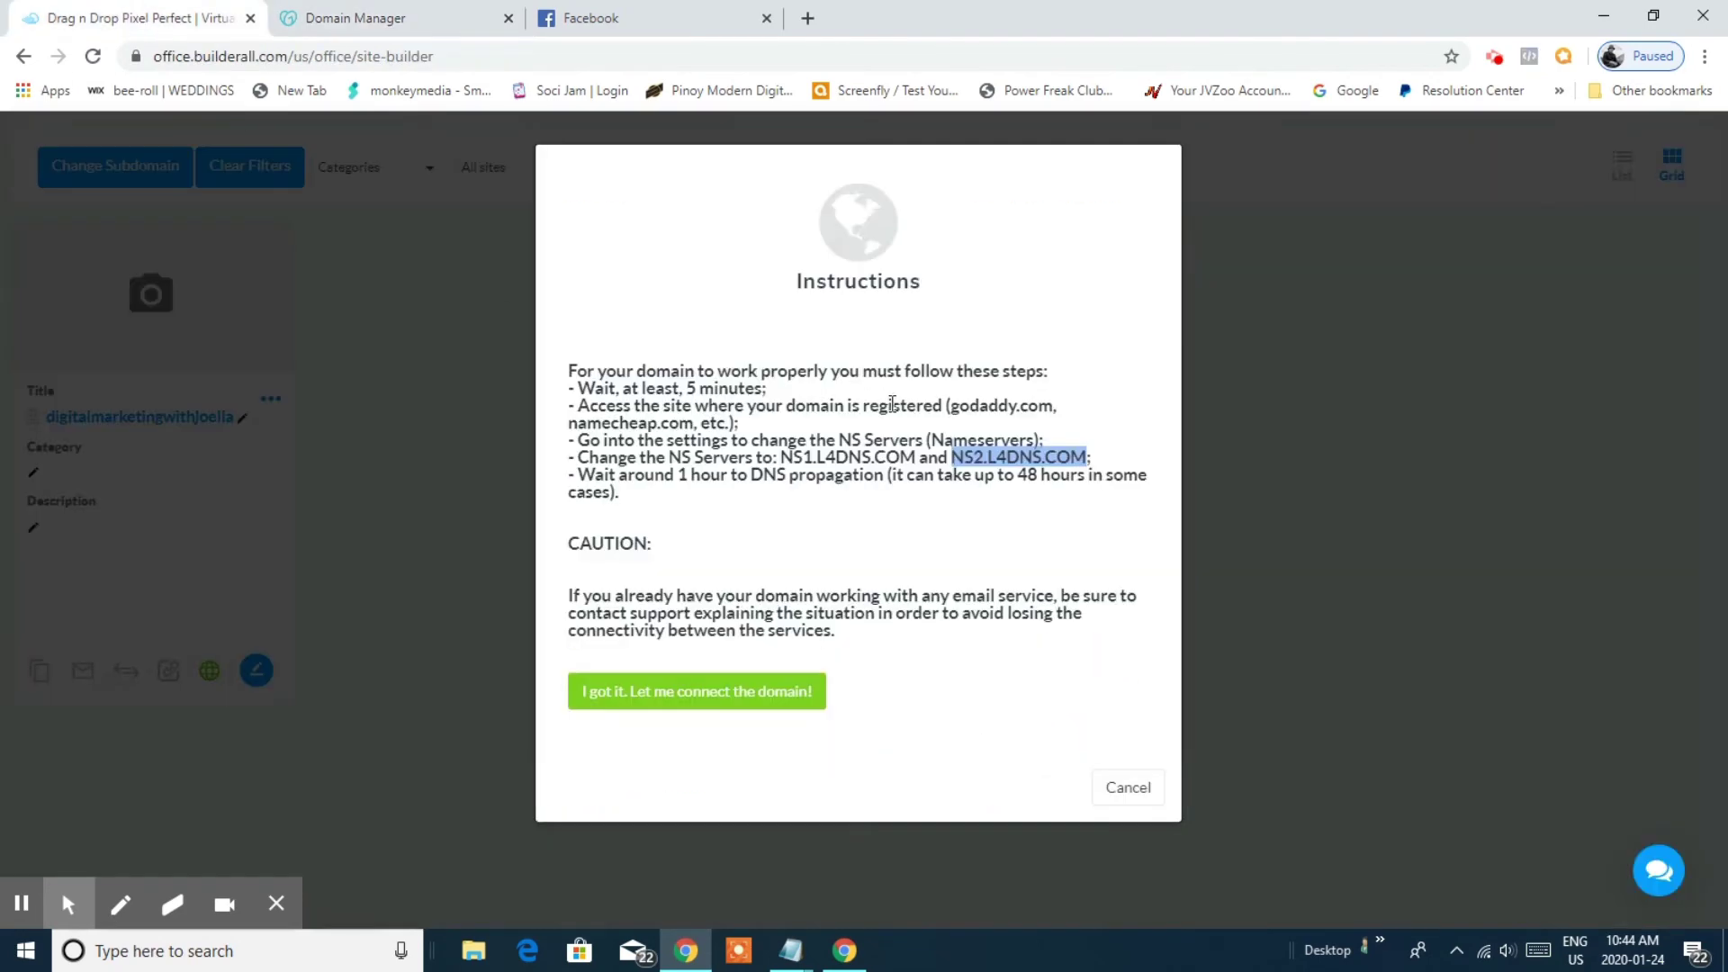
# Save digitalmarketingwithjoella.com in Builderall's custom domain dialog and close the instructions.
pyautogui.click(683, 697)
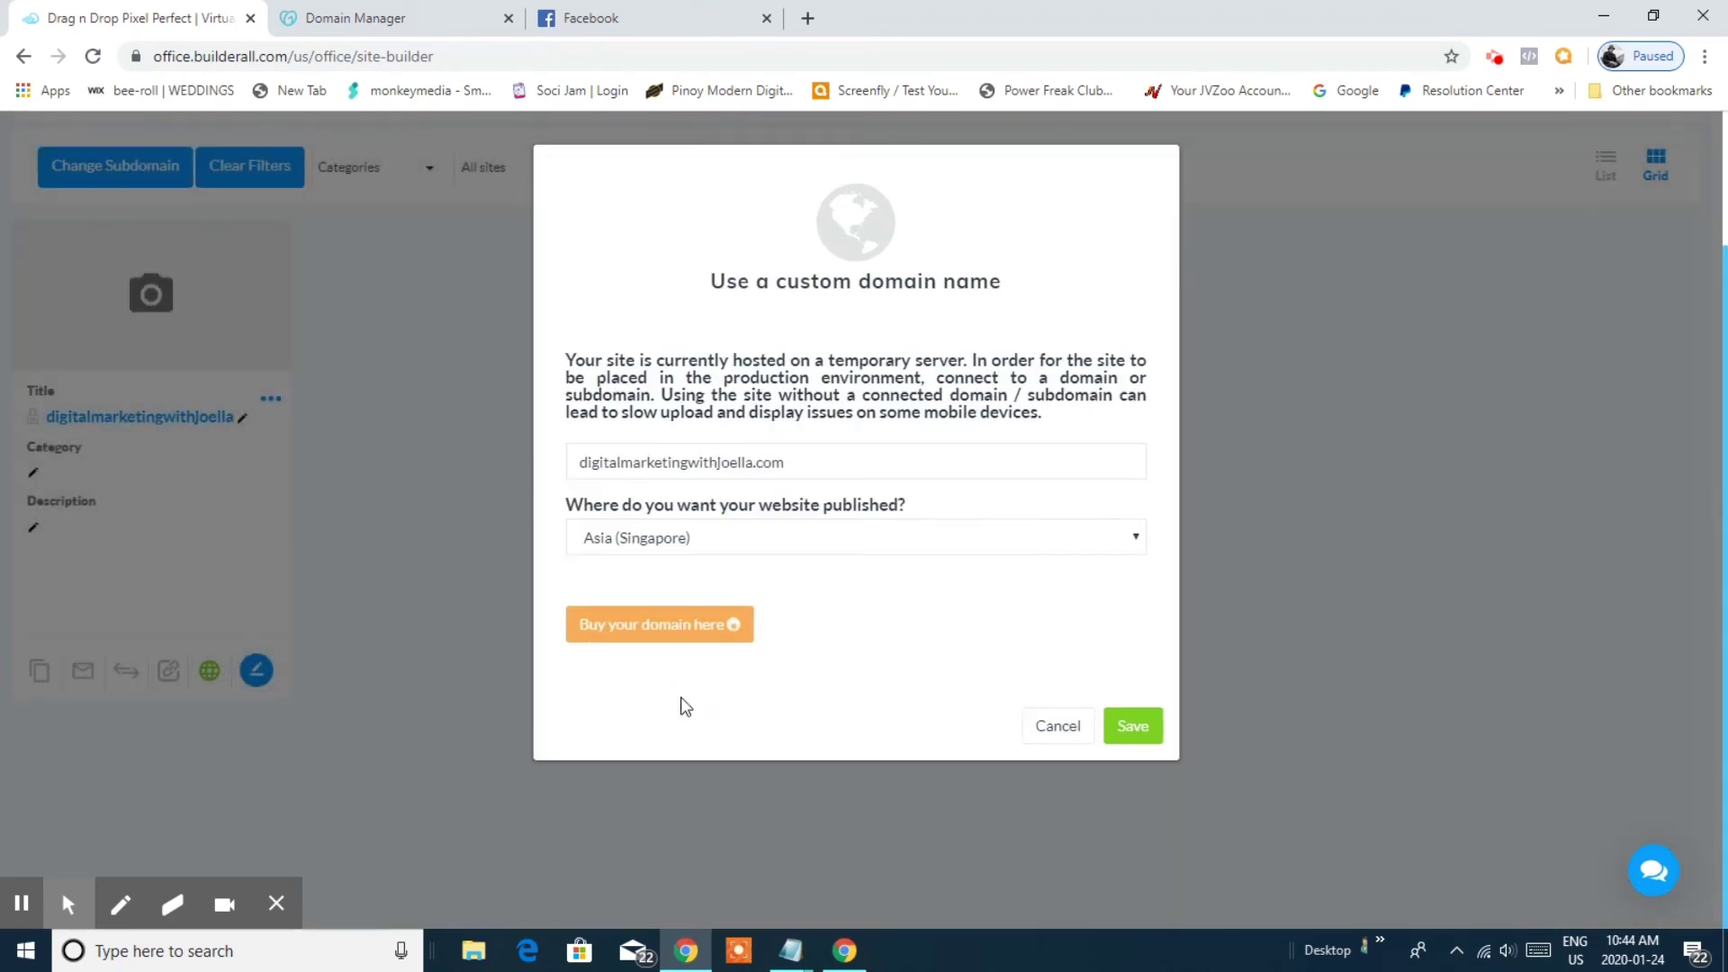
pyautogui.click(1134, 726)
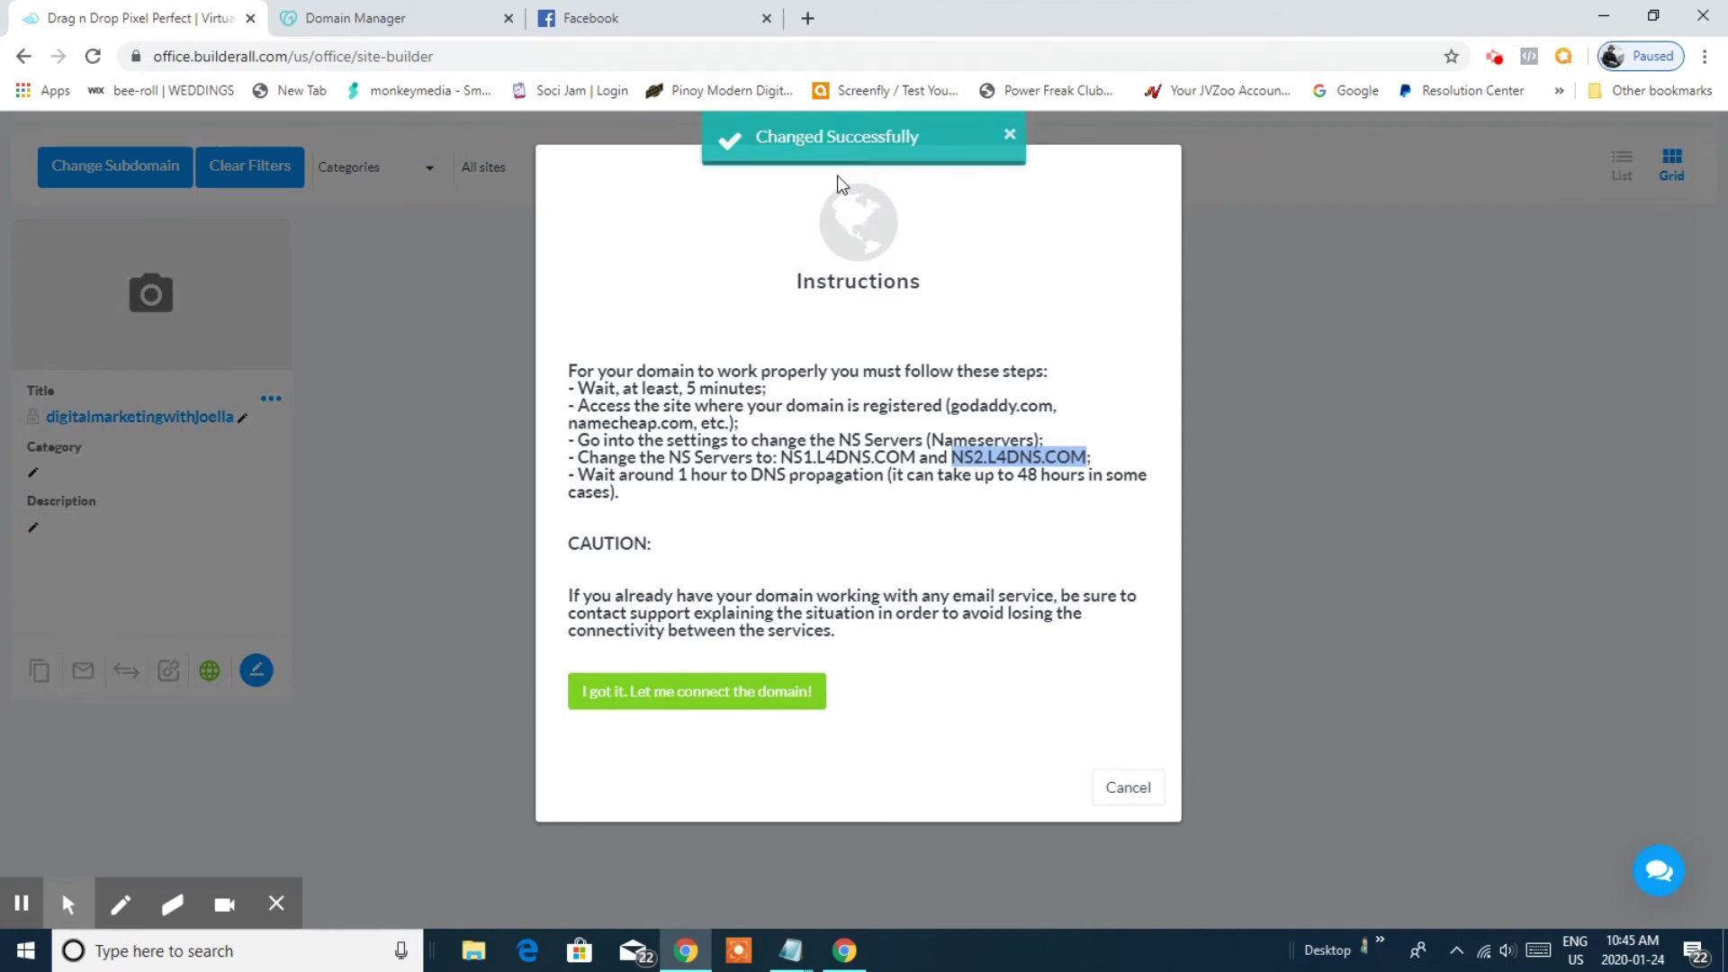
pyautogui.click(659, 683)
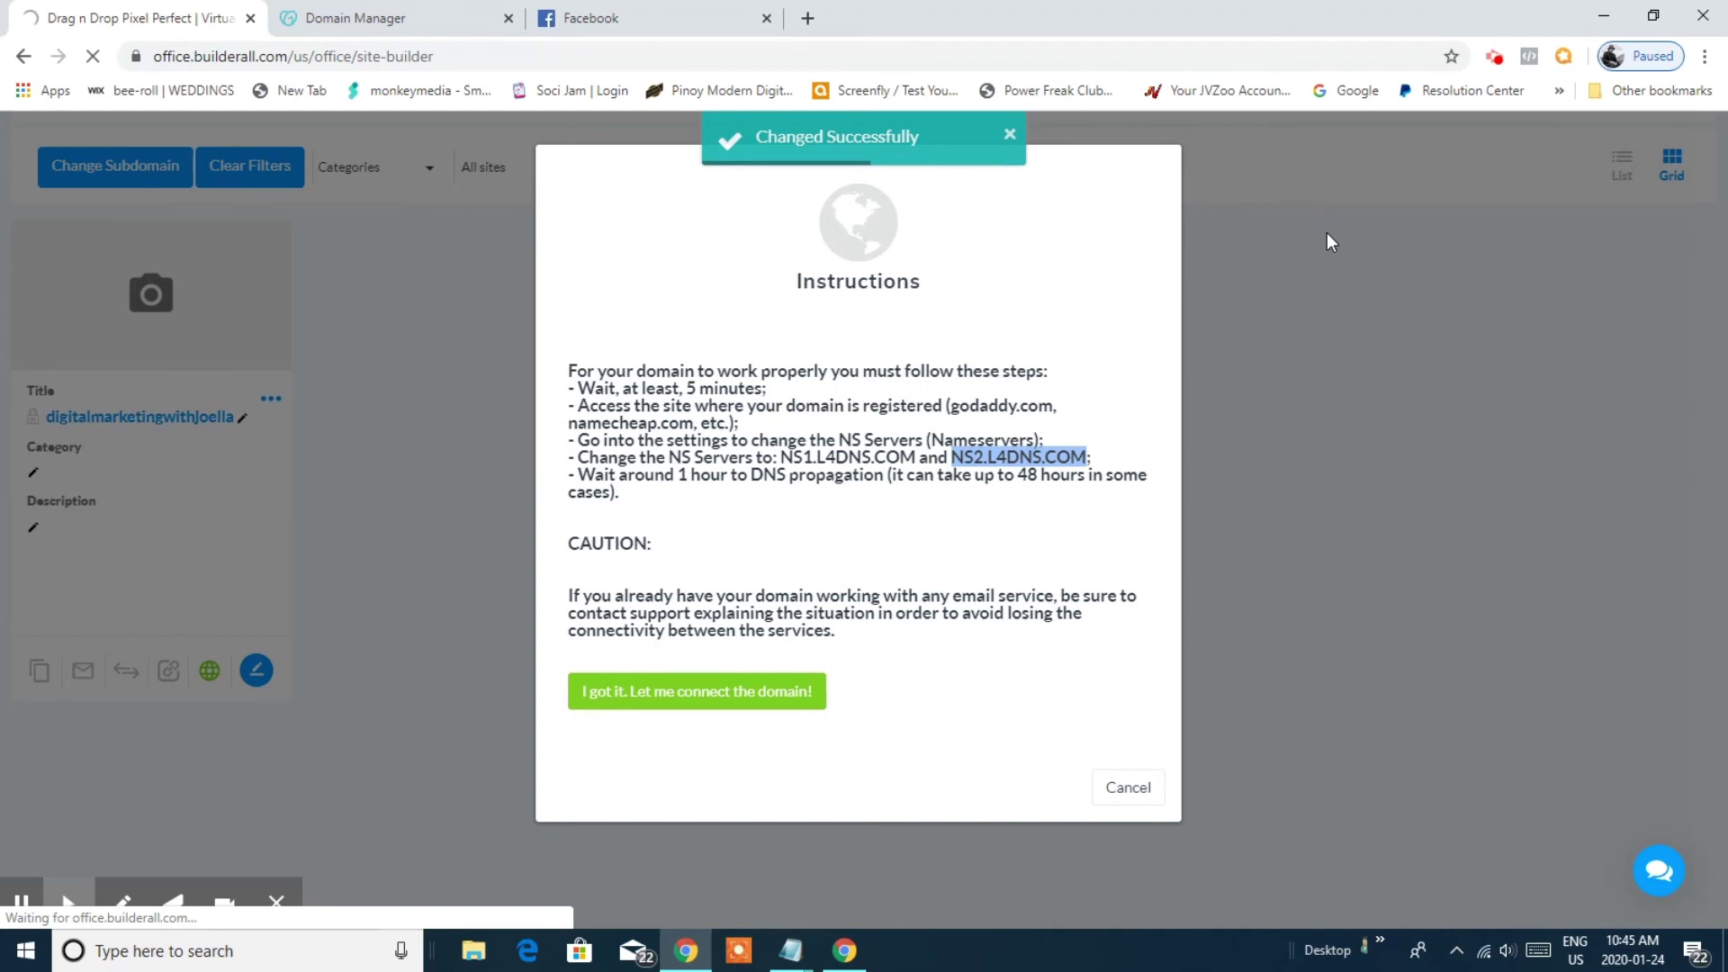